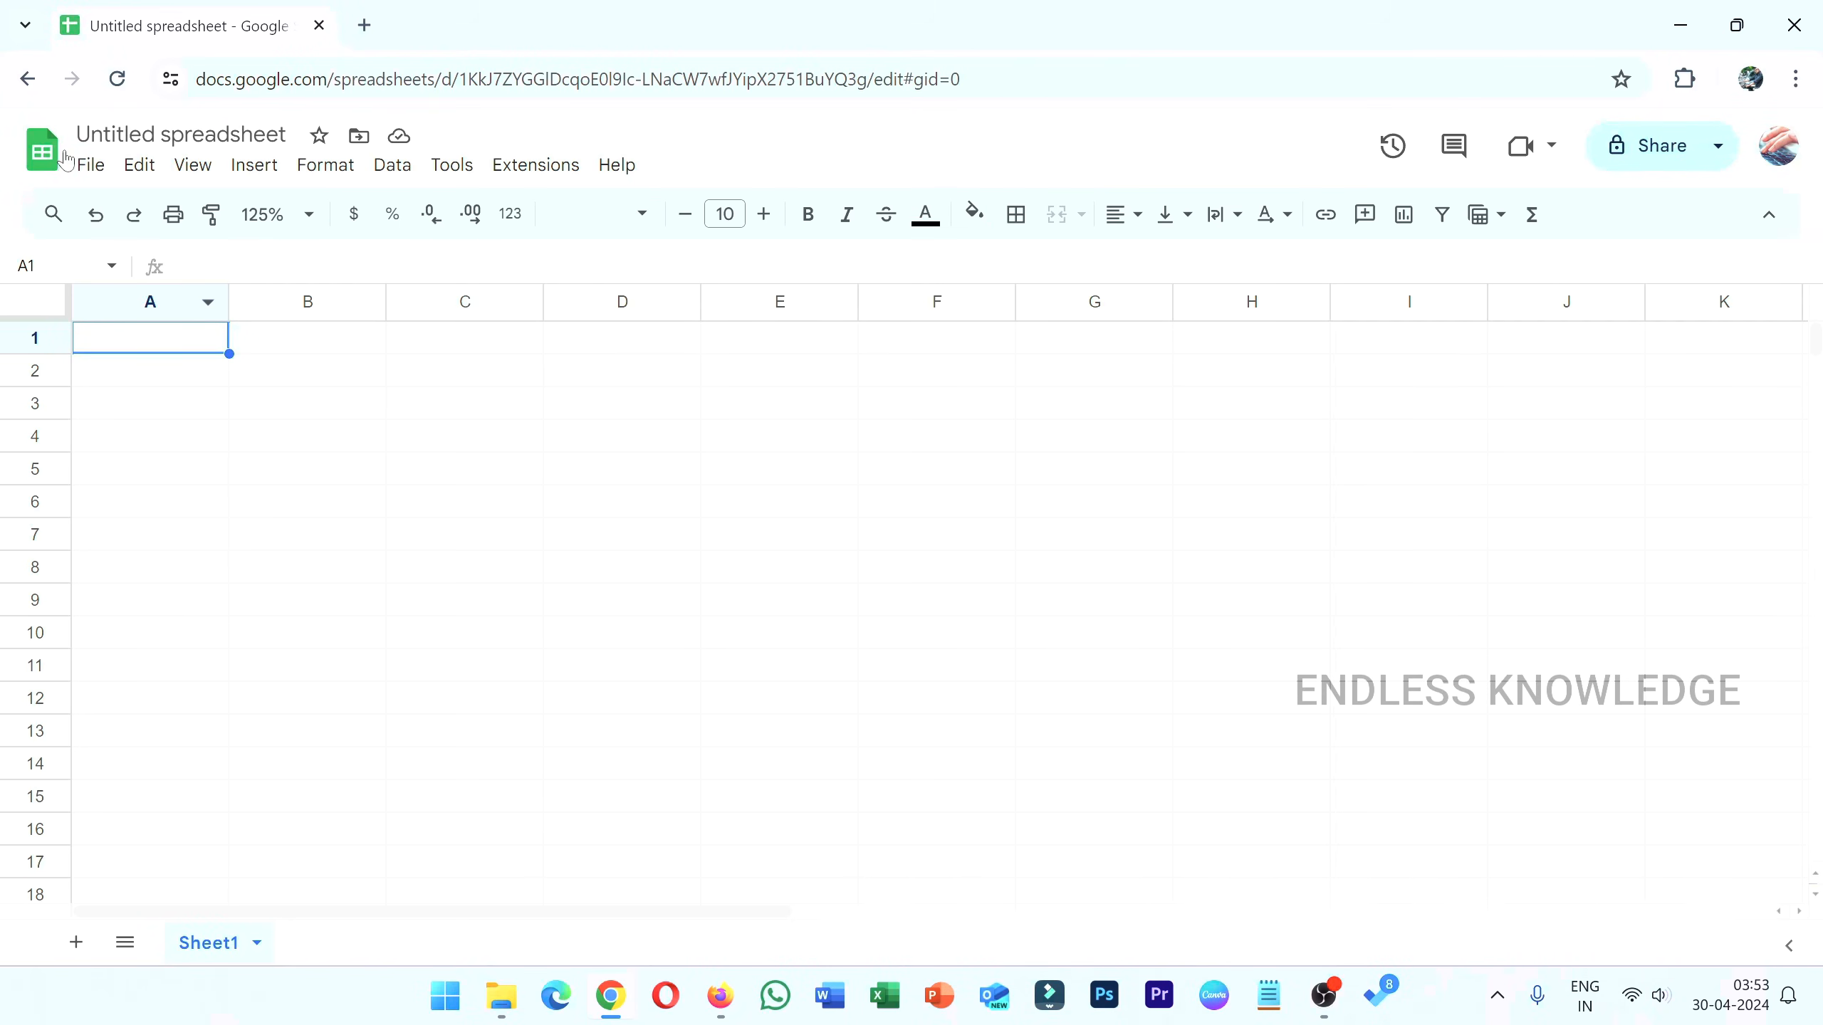
Step: Open the 7 Ways to Sort spreadsheet from the Sheets home page in a separate tab and copy its URL
{"action": "left_click", "coordinate": [43, 150]}
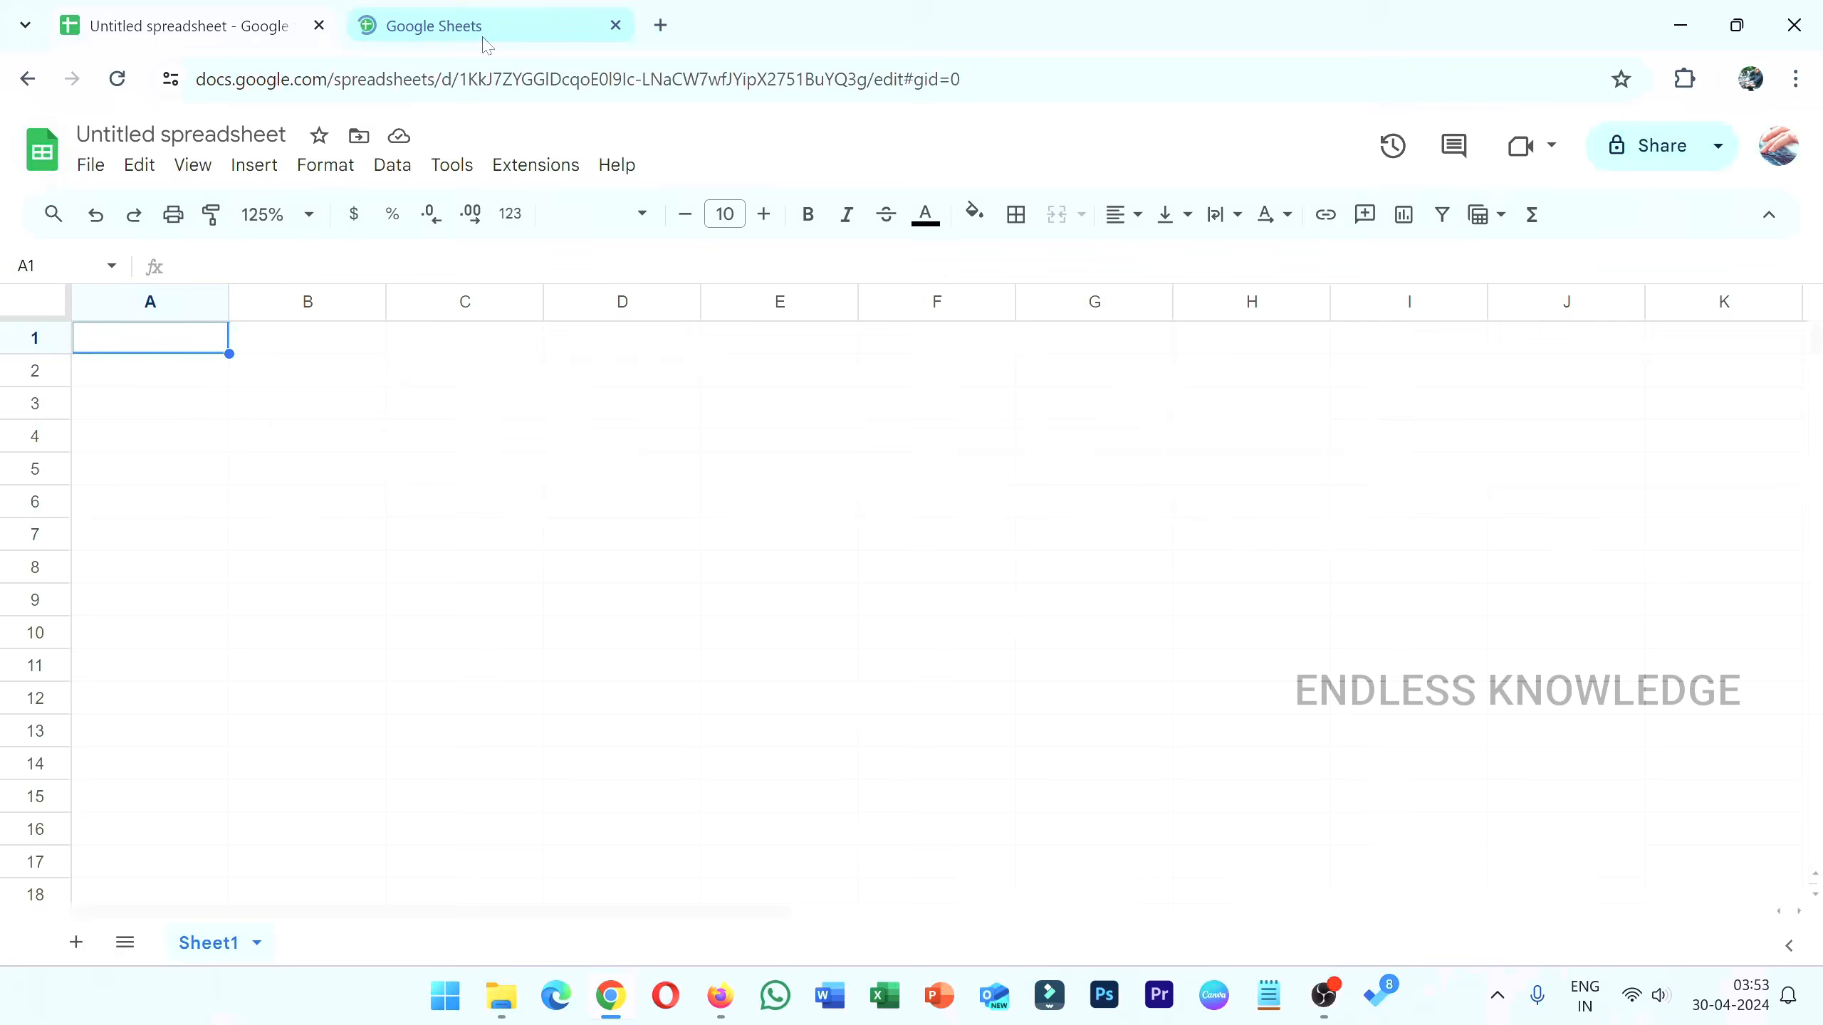
{"action": "left_click", "coordinate": [478, 28]}
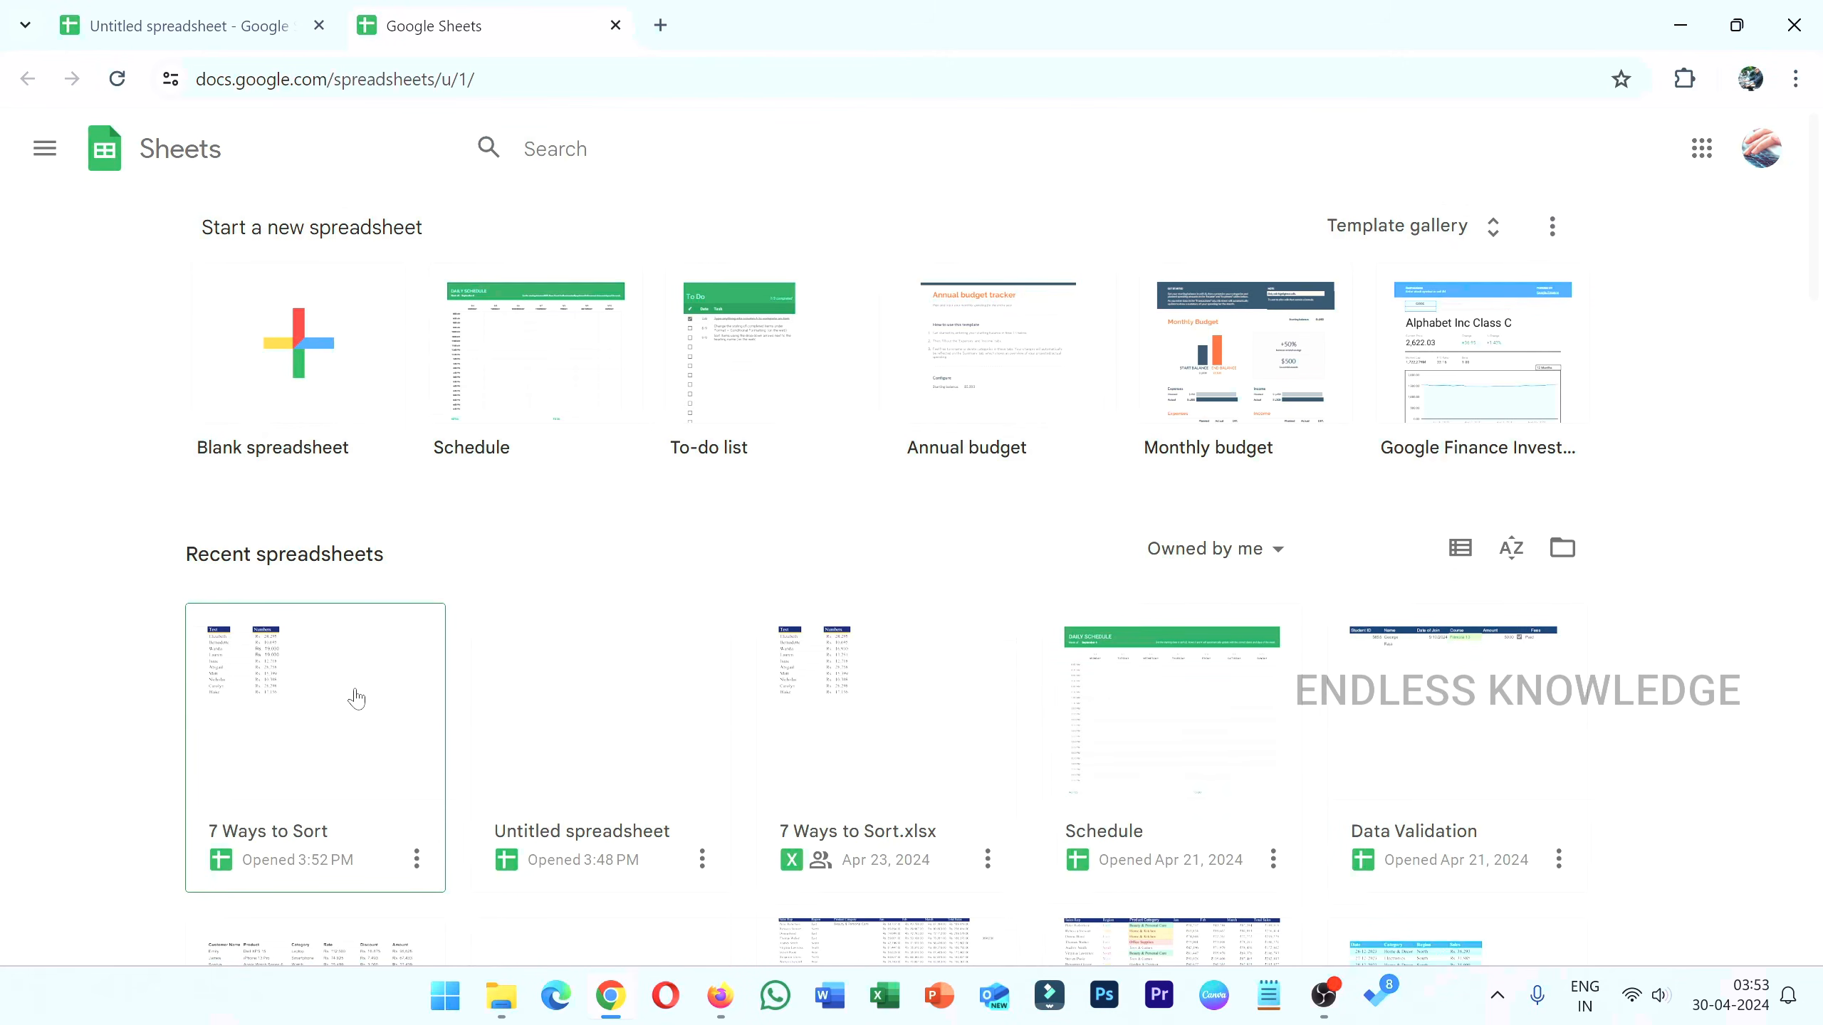
{"action": "left_click", "coordinate": [320, 695]}
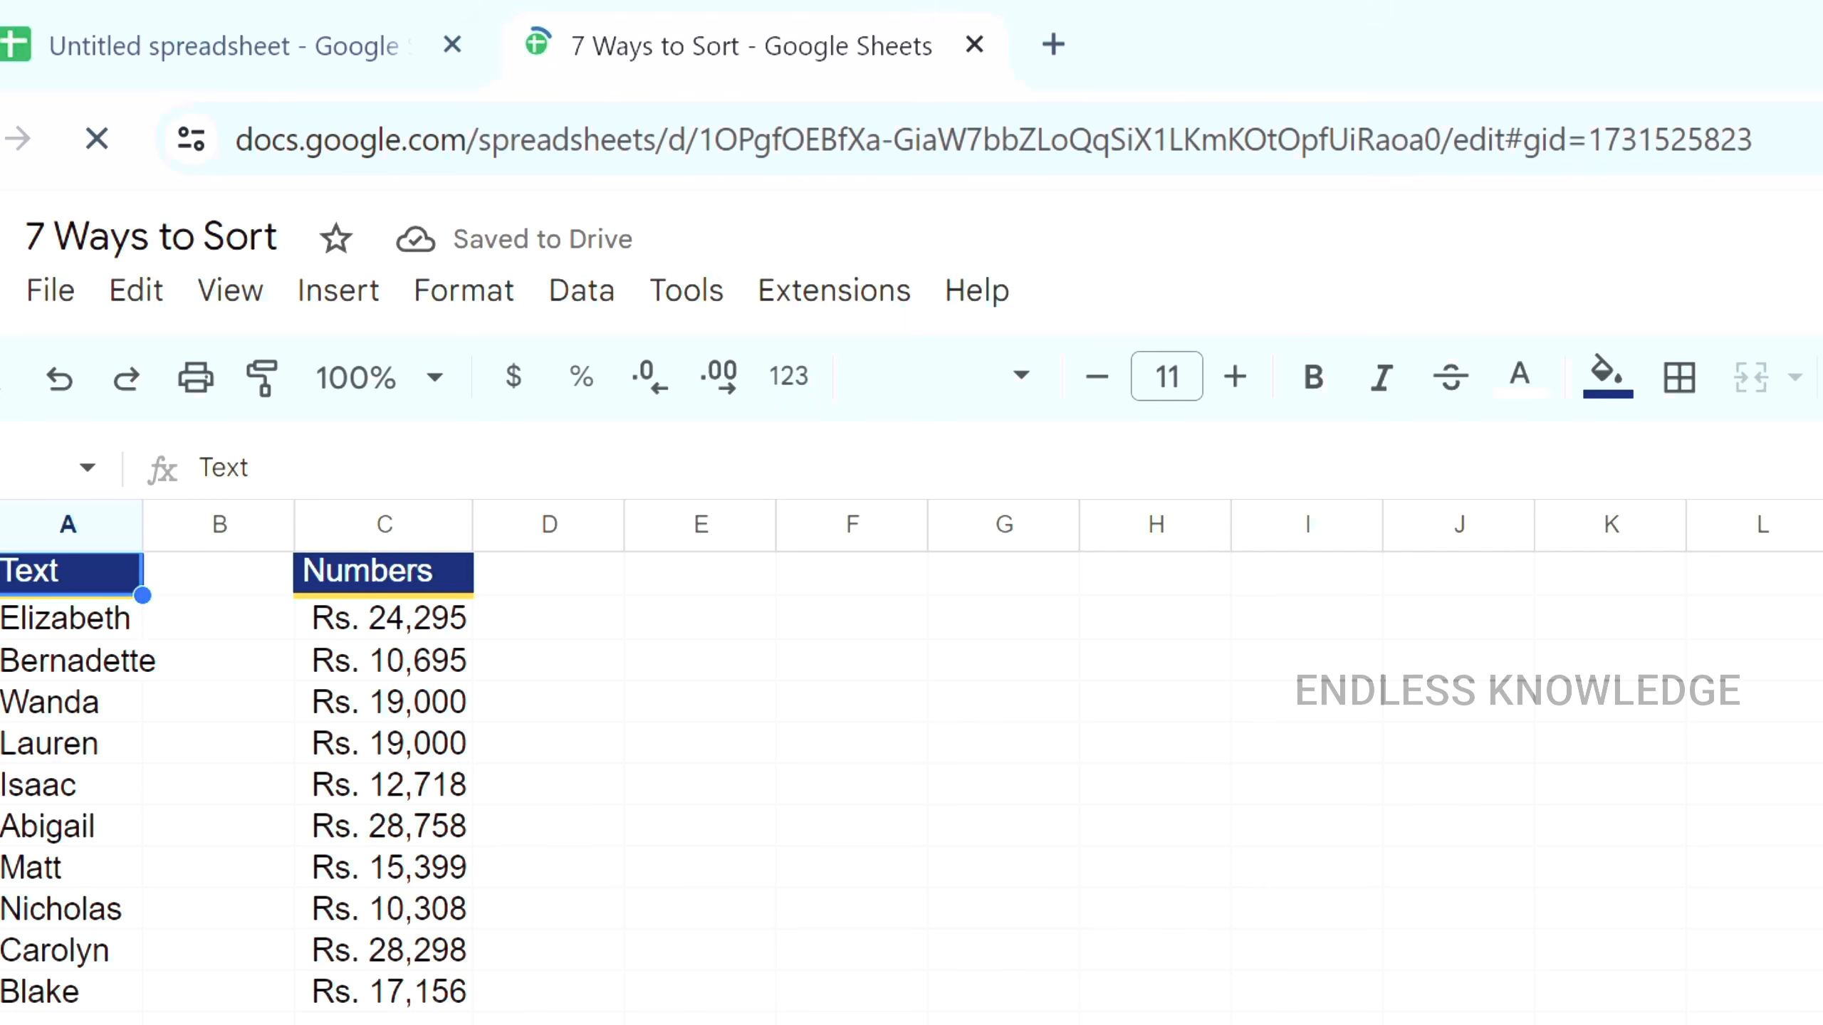
{"action": "key", "text": "ctrl+l"}
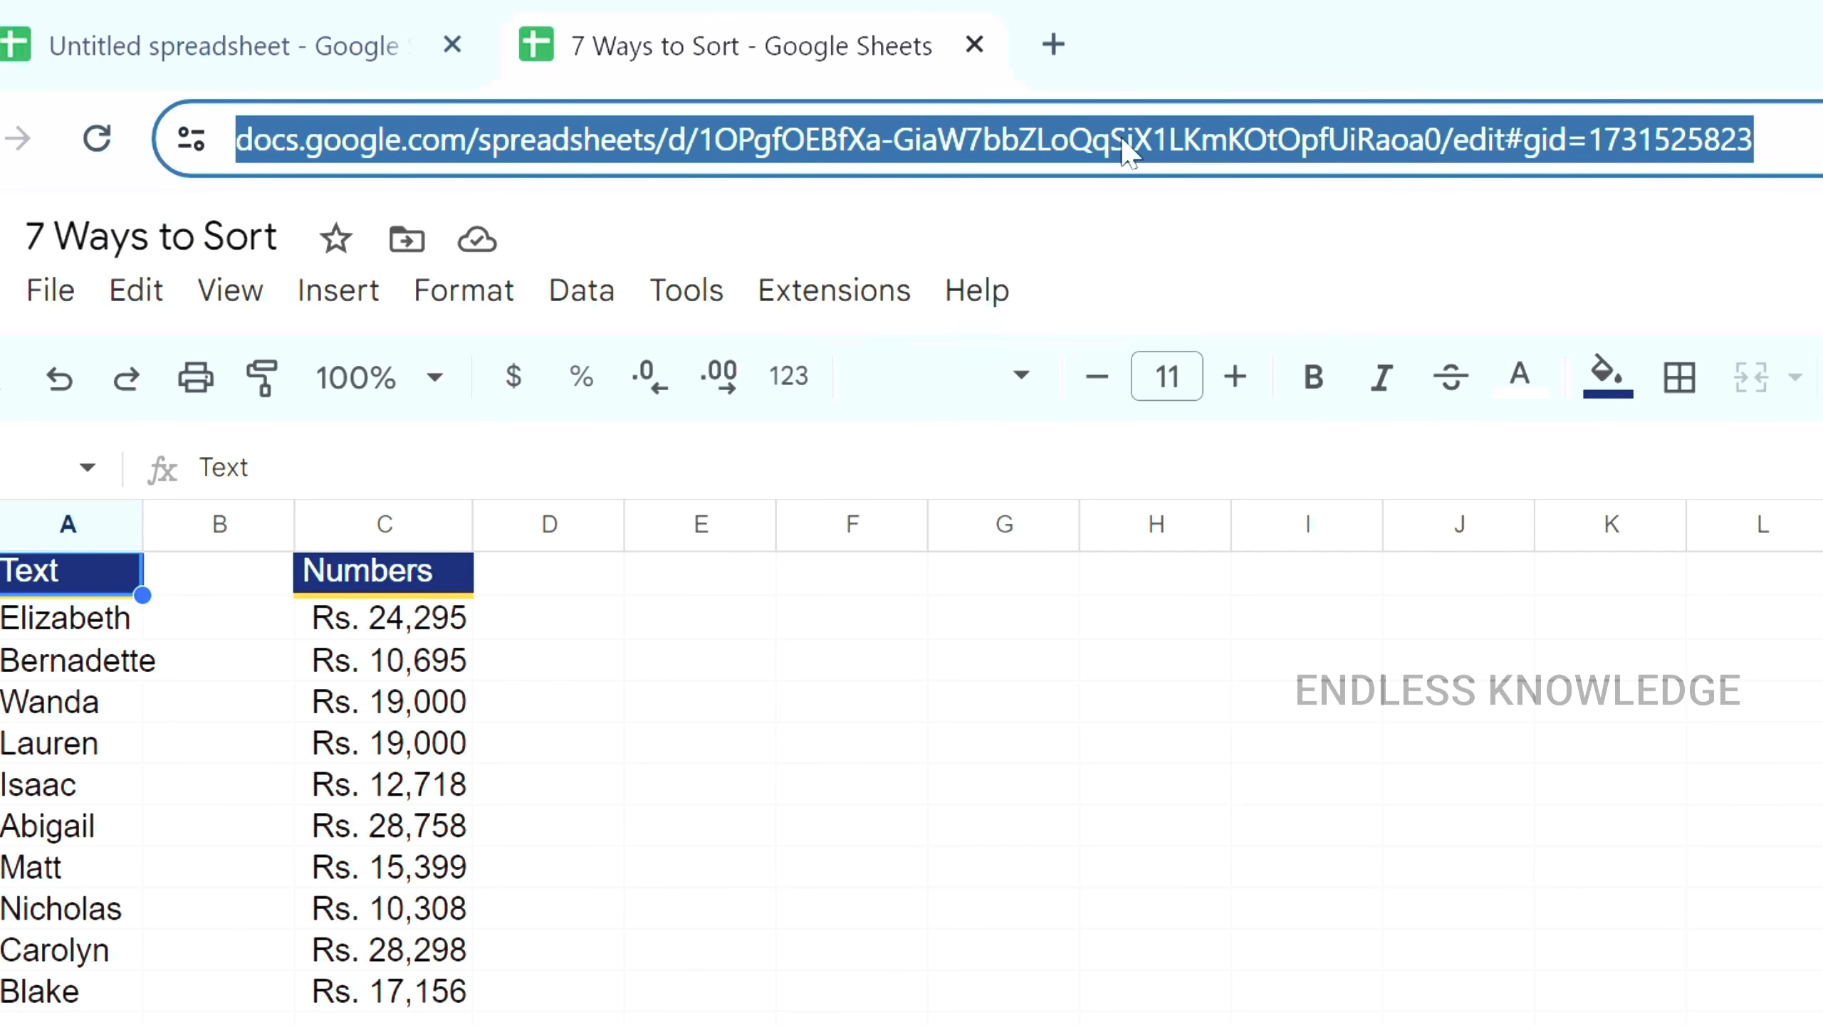
{"action": "key", "text": "Escape"}
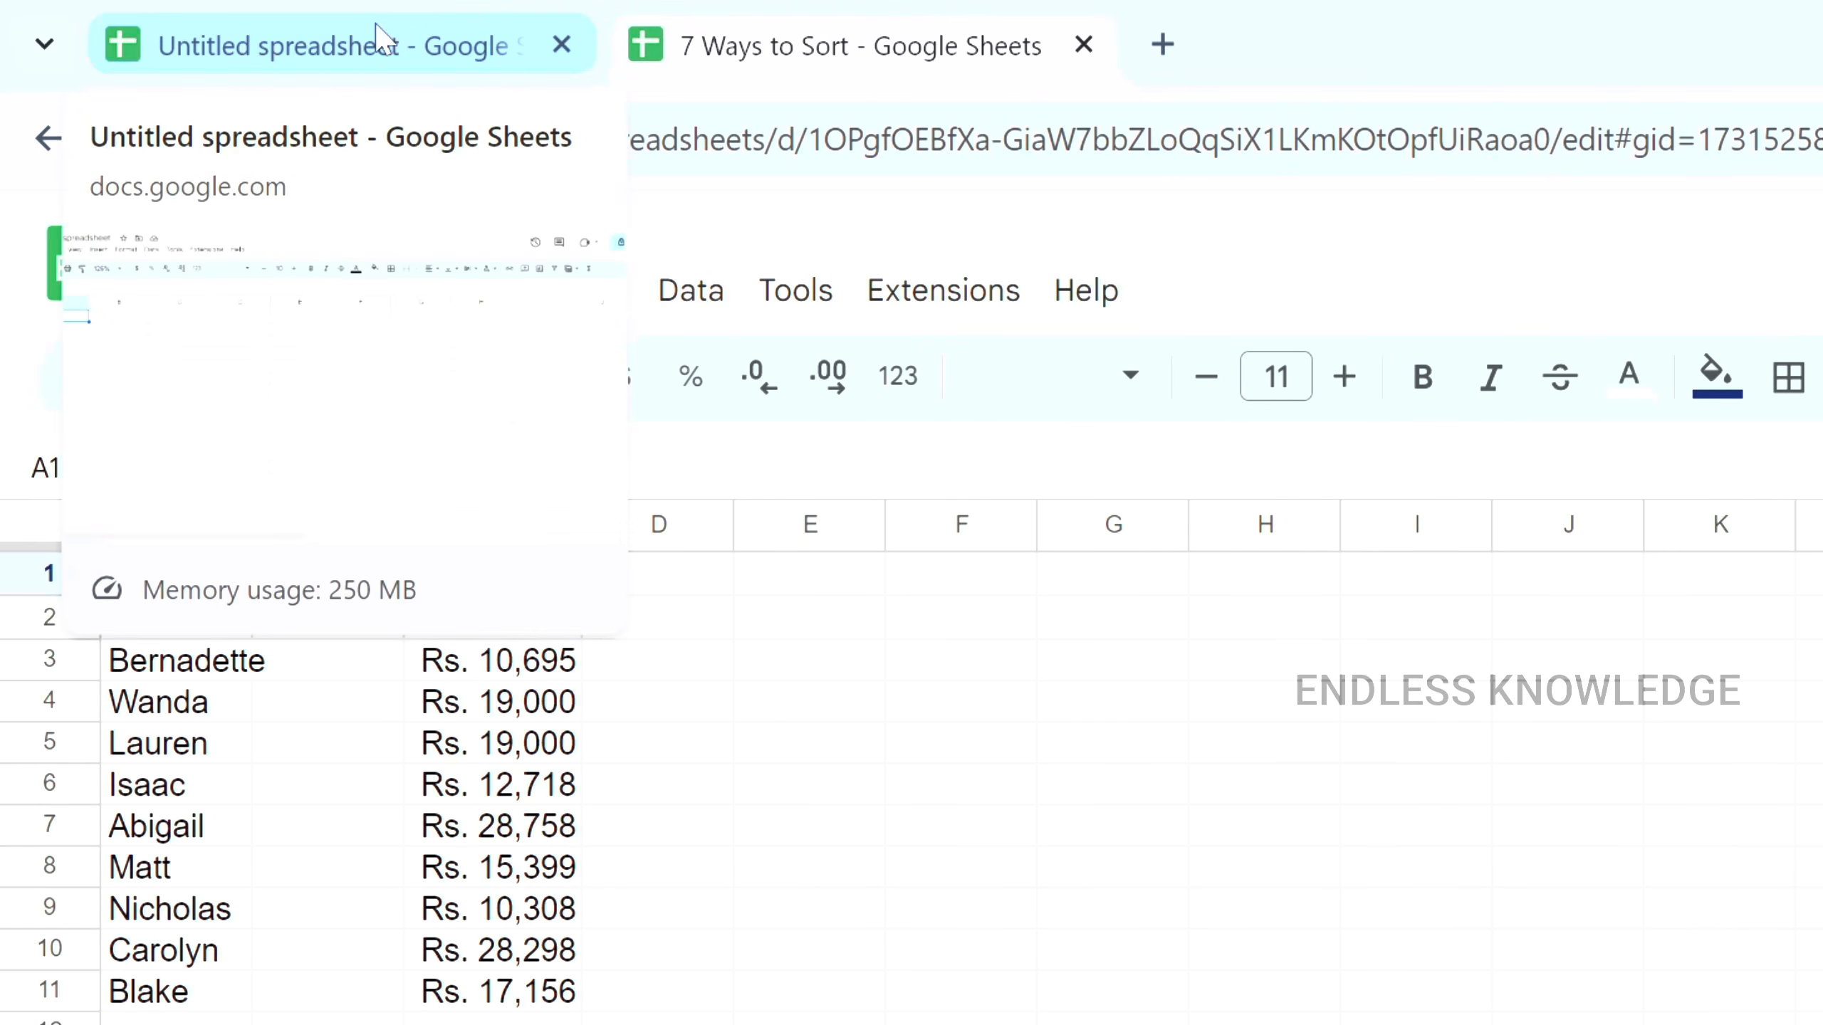
Step: Start an IMPORTRANGE formula in cell A1 of the Untitled spreadsheet
{"action": "left_click", "coordinate": [378, 36]}
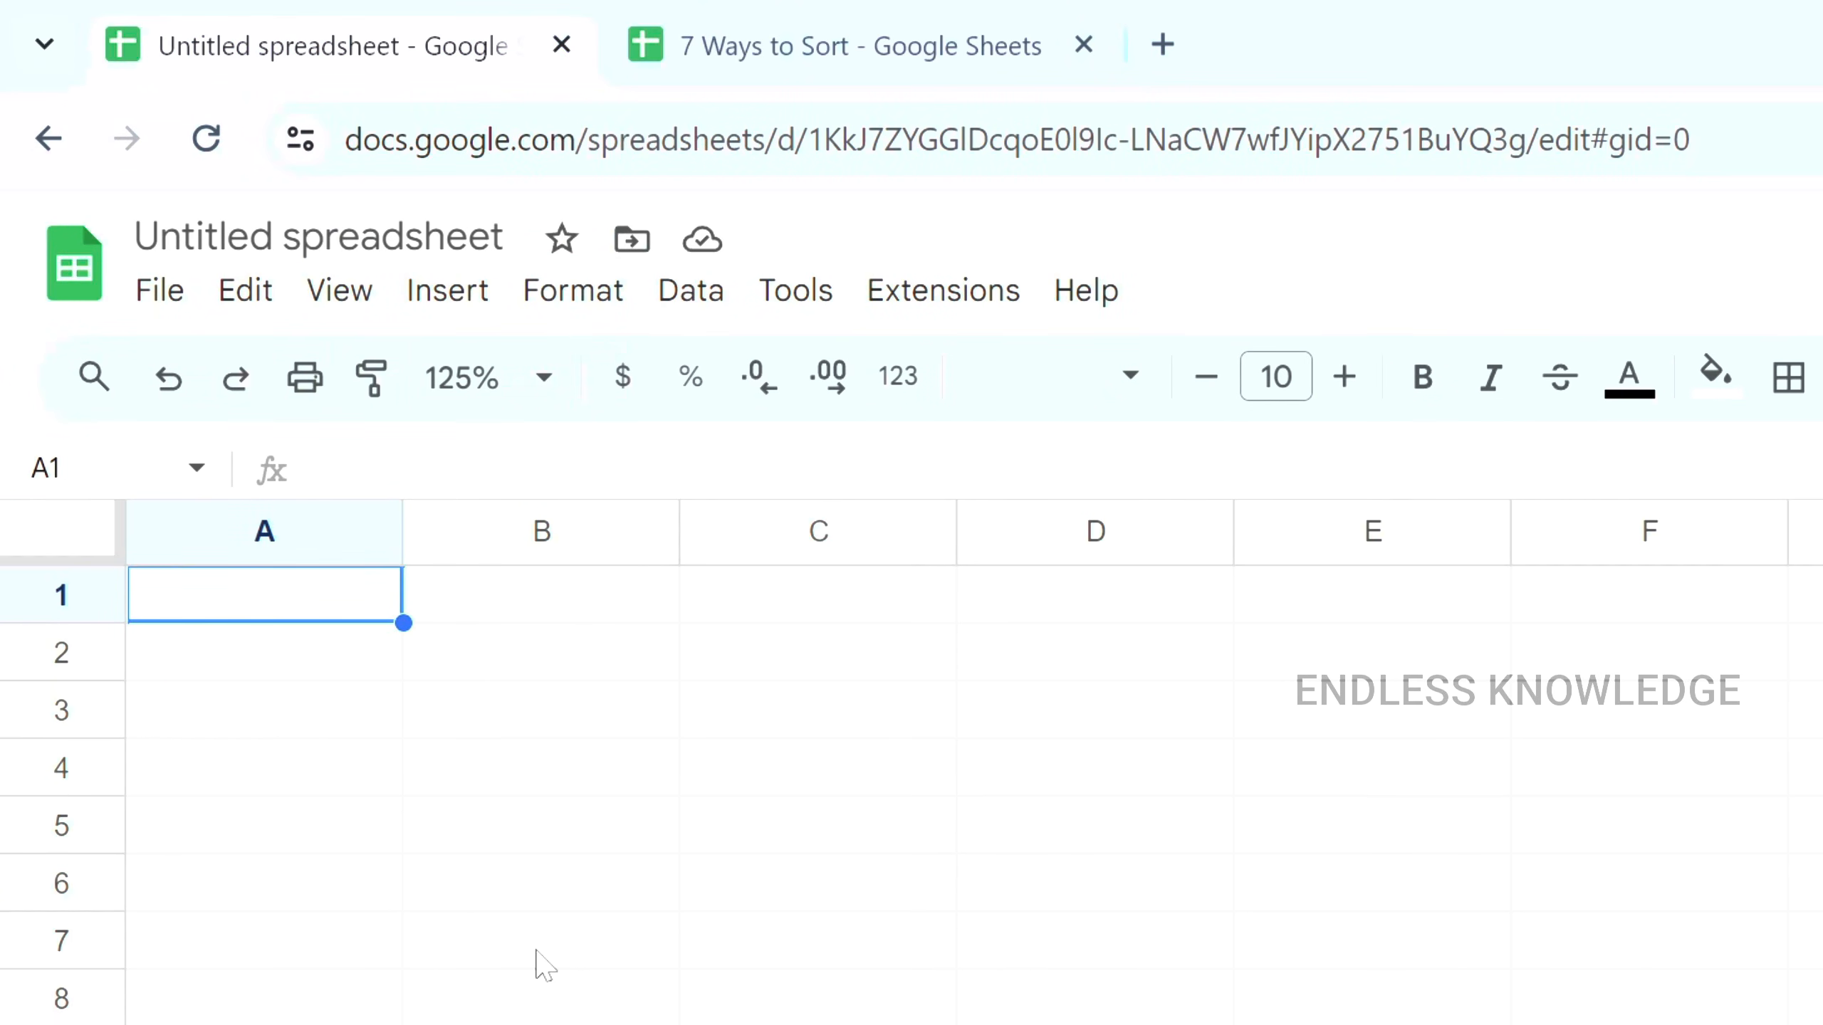
{"action": "type", "text": "=impo"}
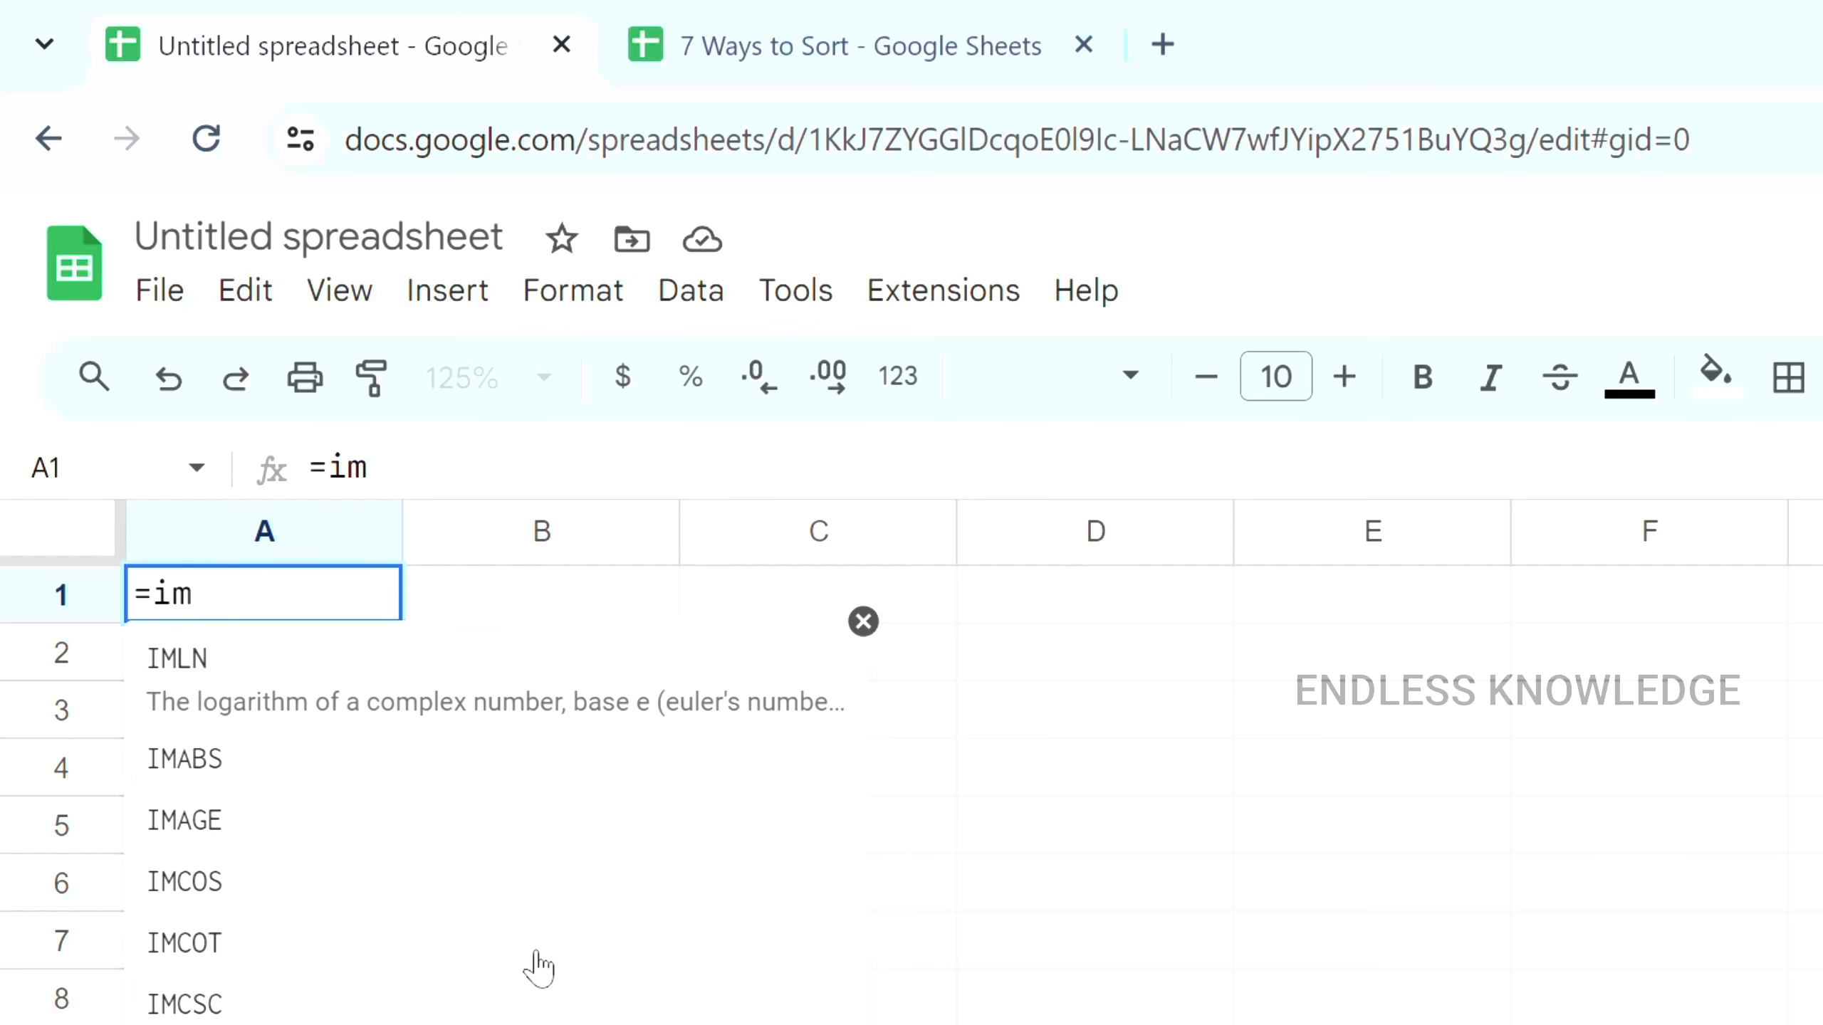
{"action": "key", "text": "Down"}
{"action": "key", "text": "Down"}
{"action": "key", "text": "Down"}
{"action": "key", "text": "Down"}
{"action": "key", "text": "Down"}
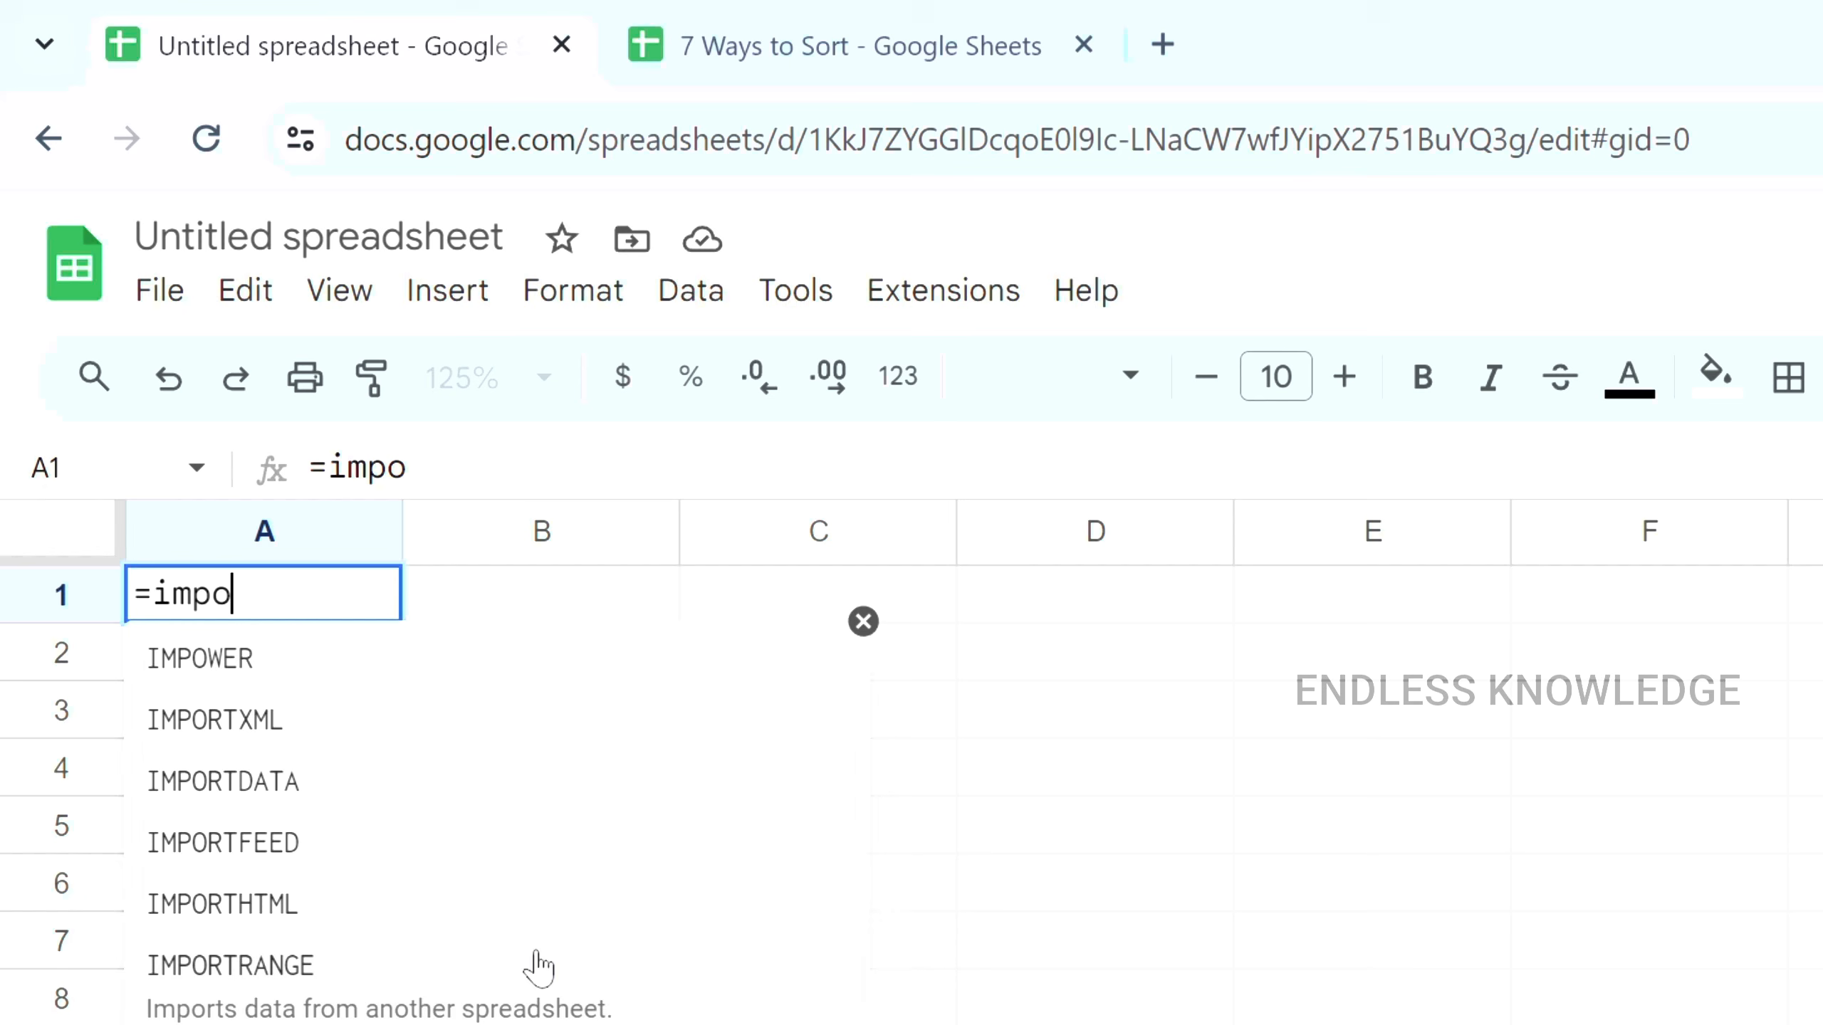
{"action": "left_click", "coordinate": [537, 965]}
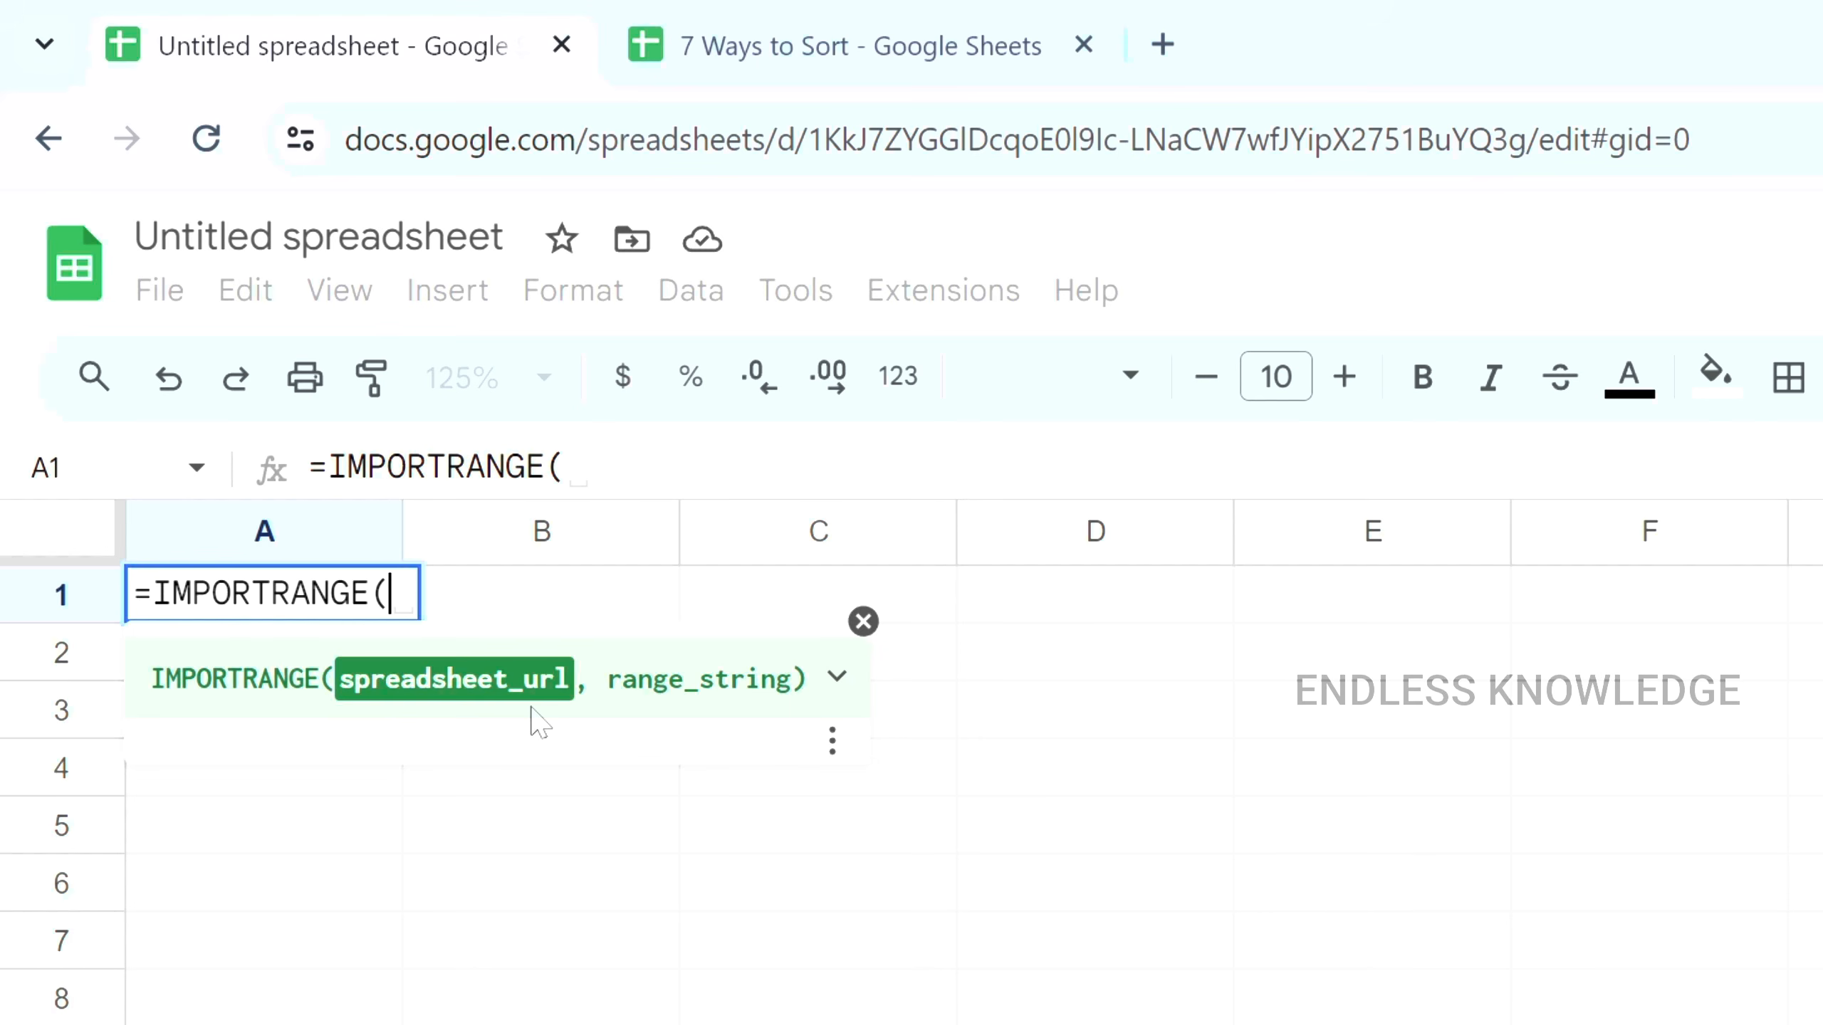
Step: Enter the copied spreadsheet URL in double quotation marks as the spreadsheet_url argument, followed by a comma
{"action": "type", "text": ","}
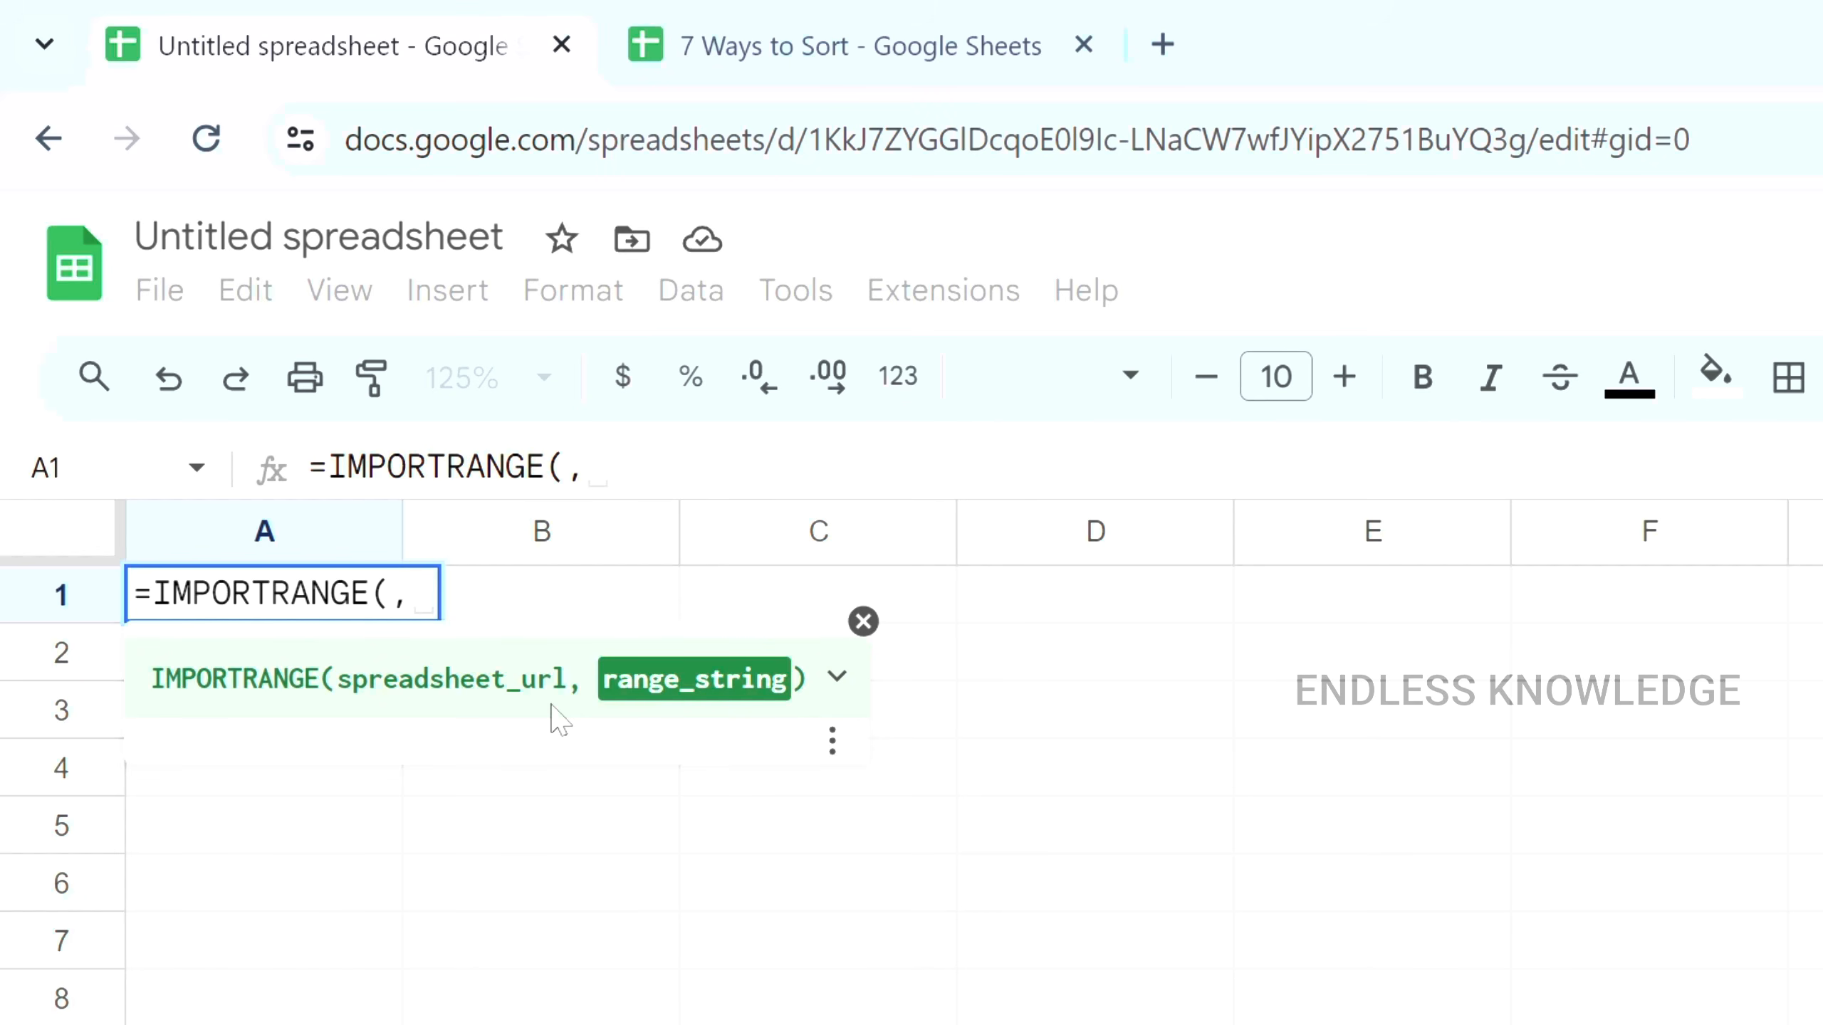
{"action": "key", "text": "BackSpace"}
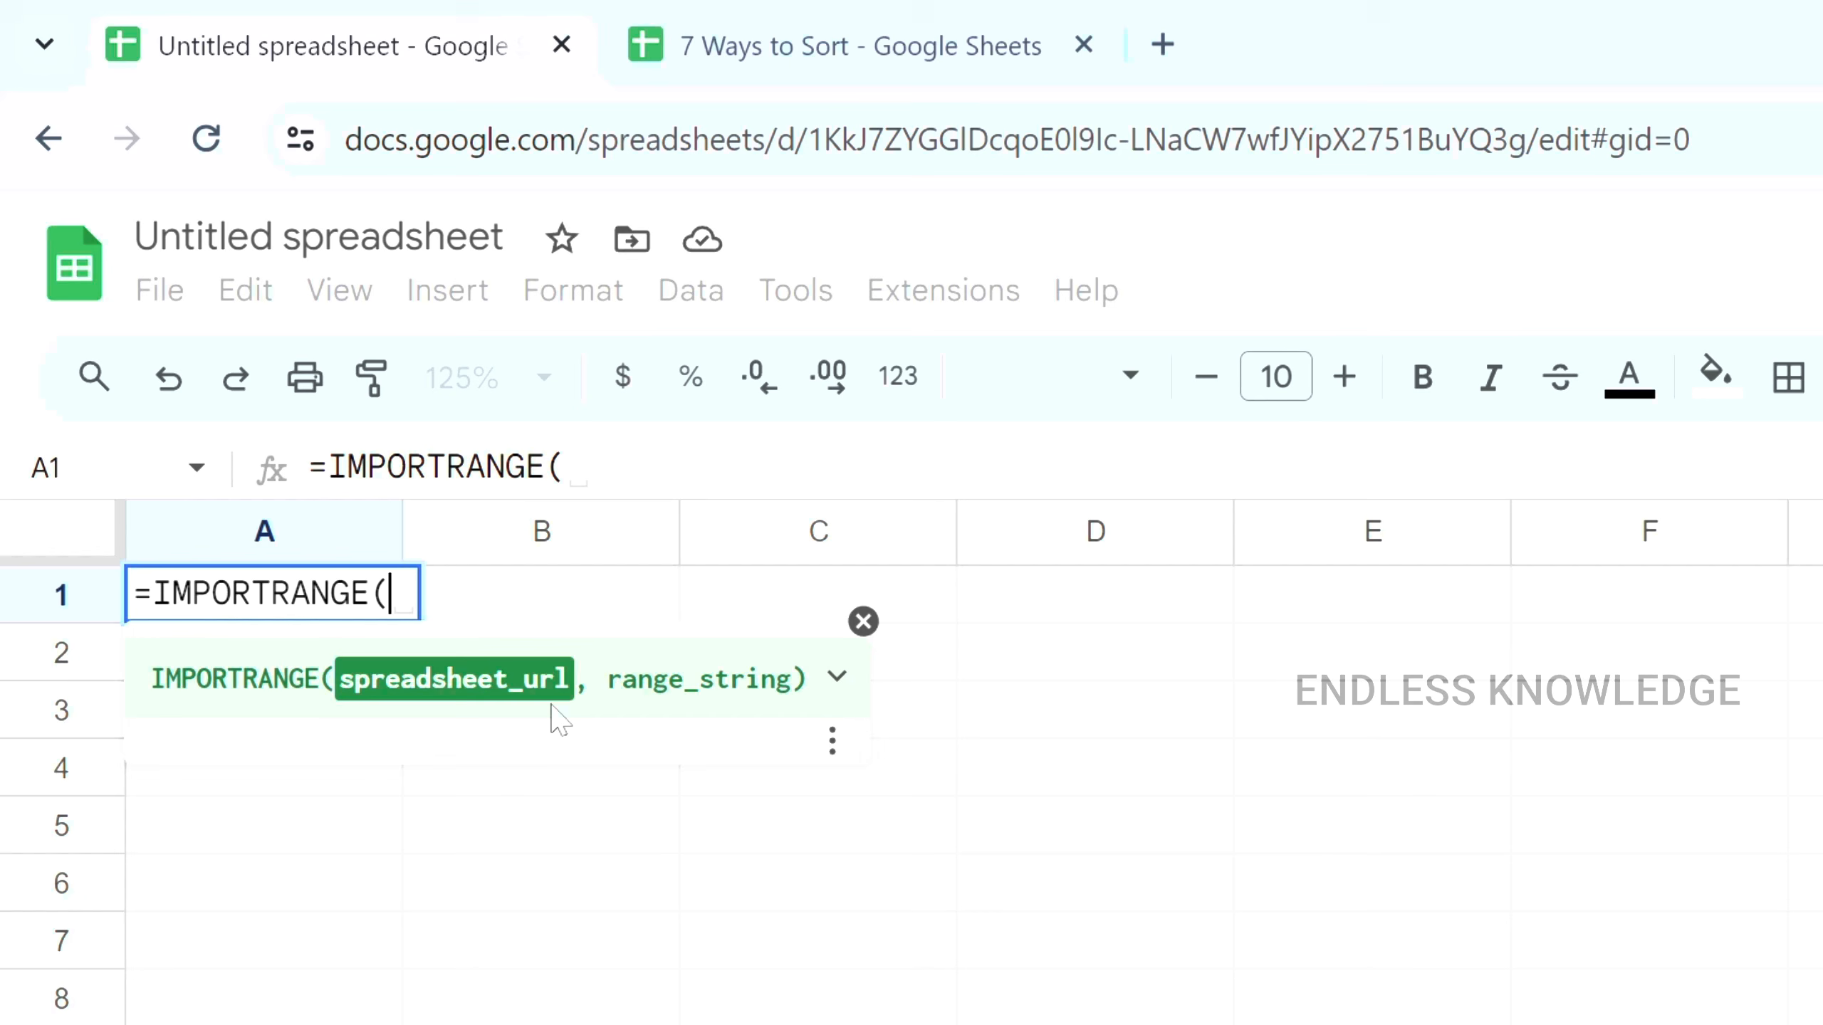
{"action": "type", "text": "\""}
{"action": "key", "text": "ctrl+v"}
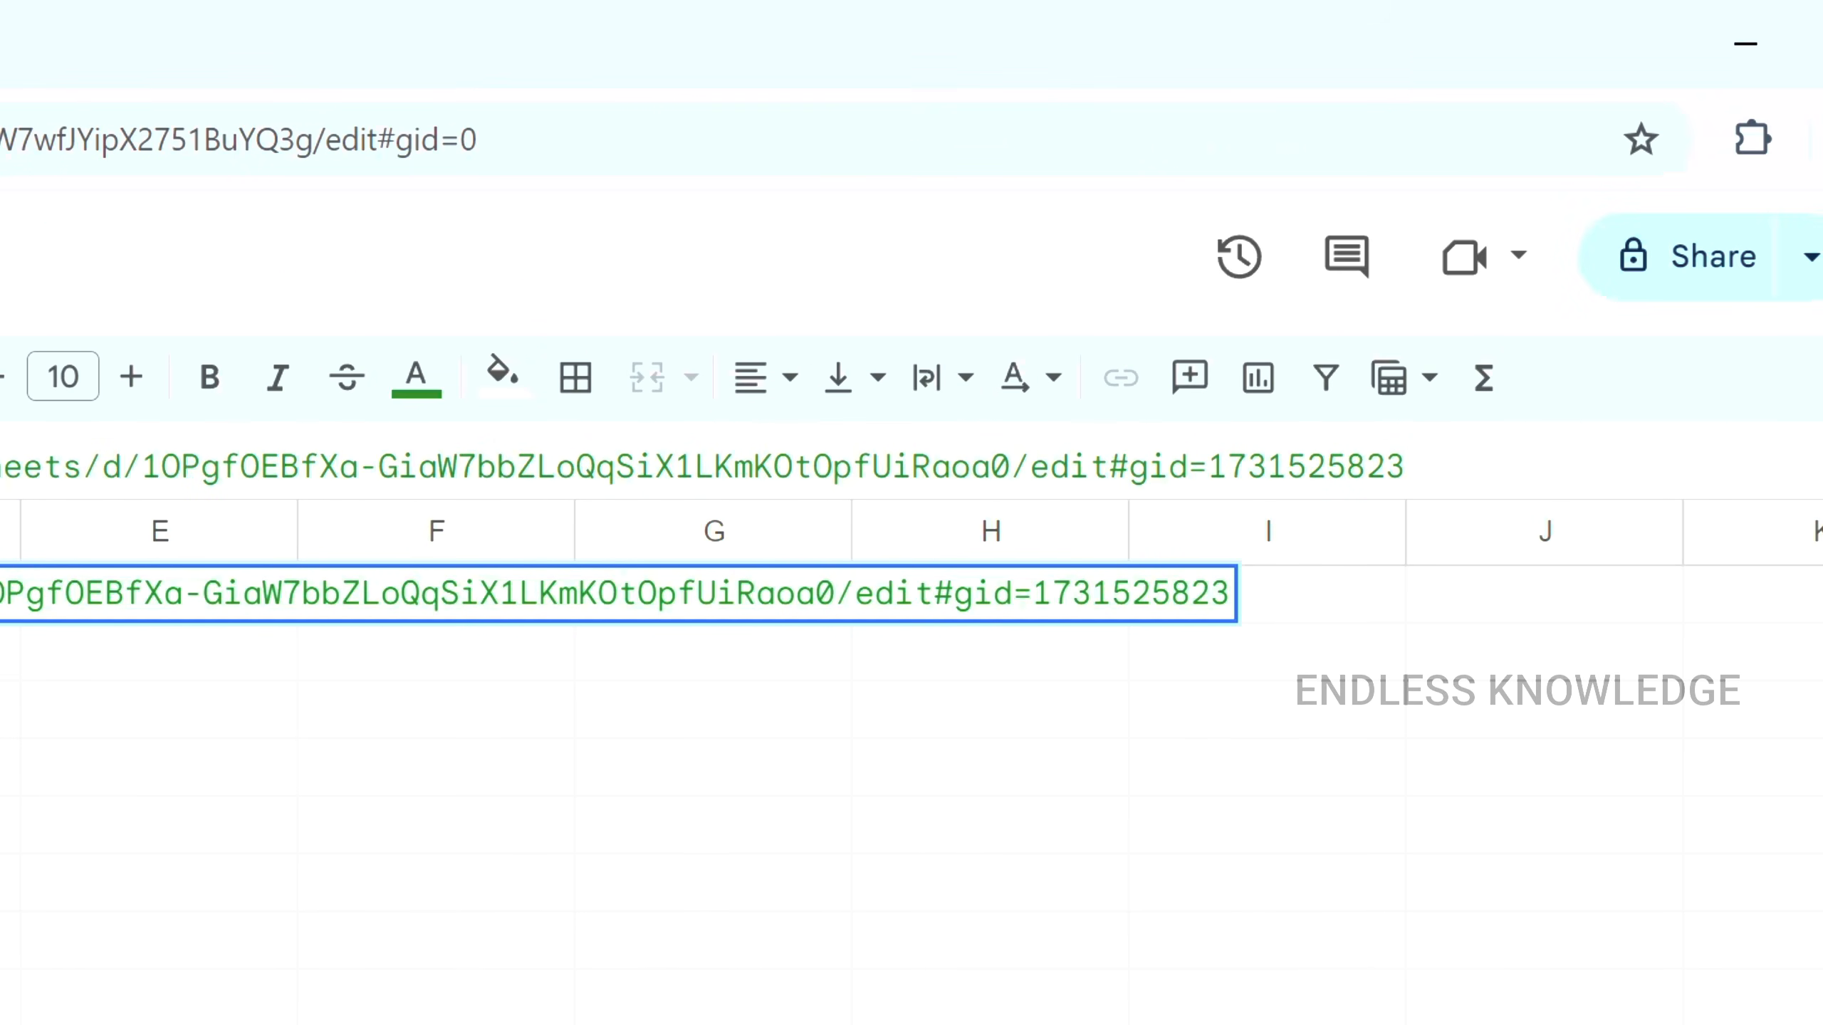
{"action": "type", "text": "\","}
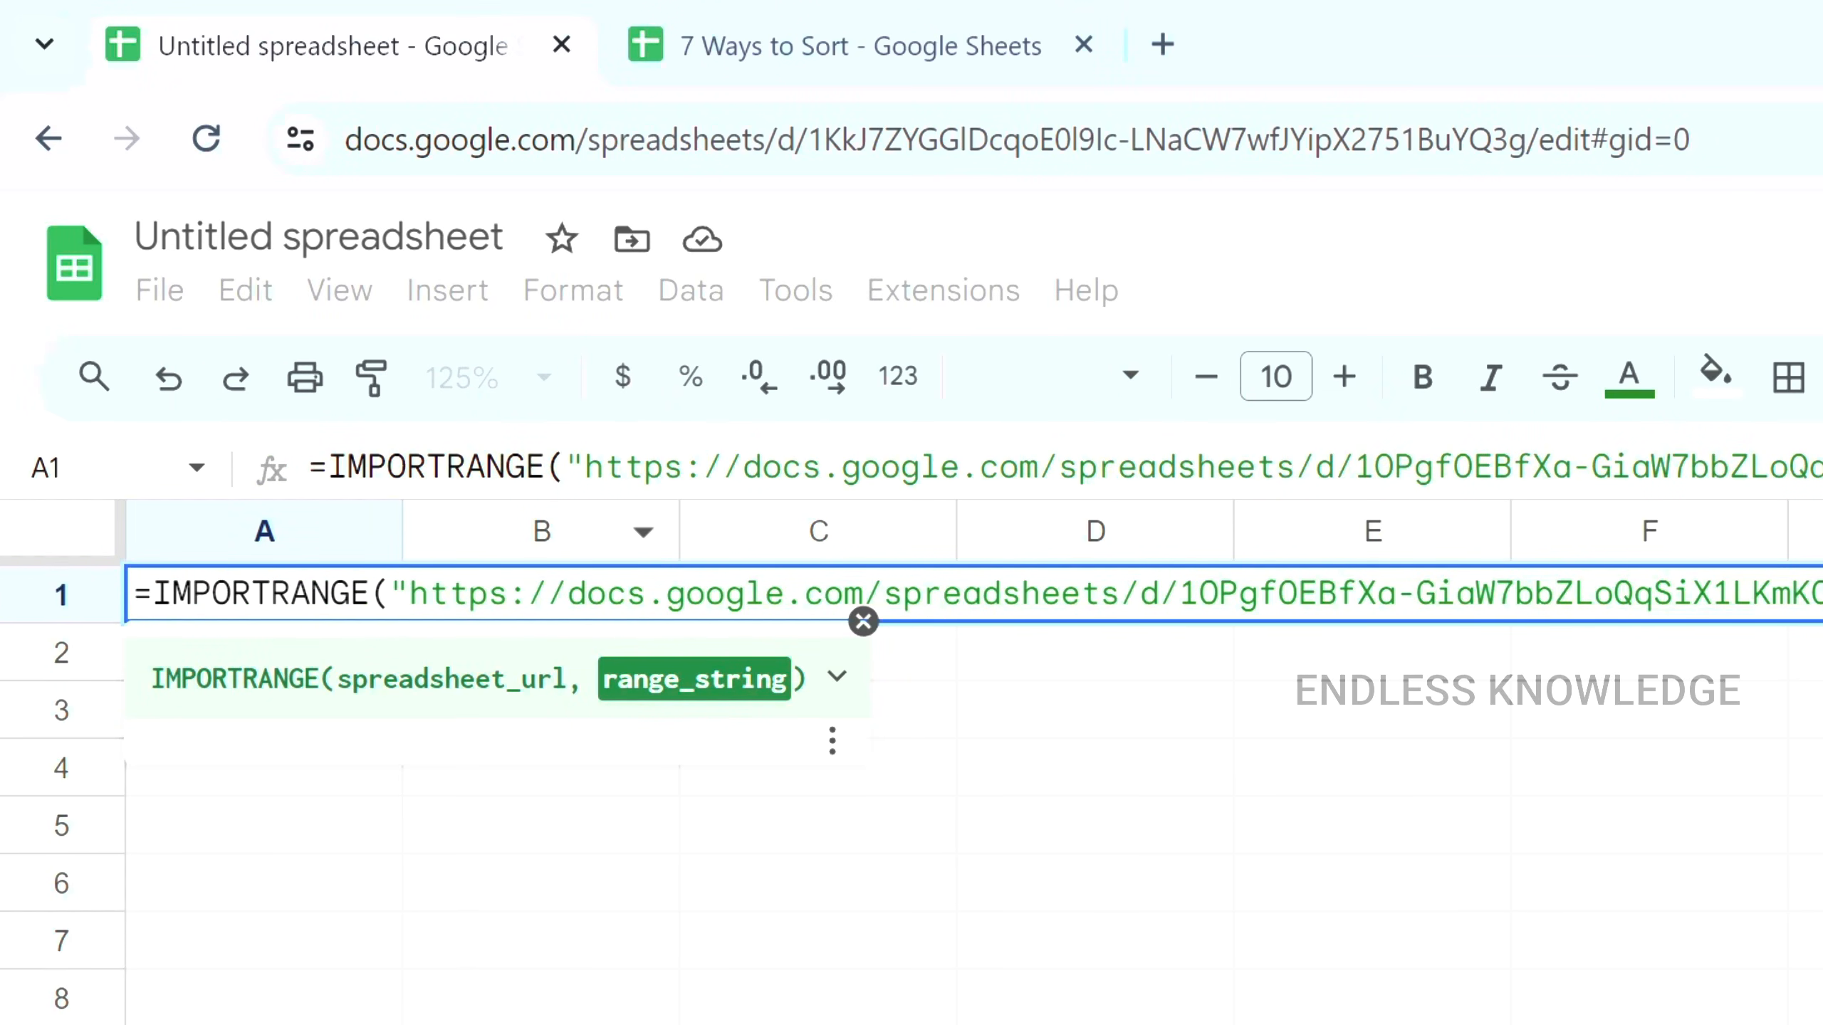
Step: Examine the data on the A to Z, ROW Sort, CELL or FONT & MULTILEVEL and CF ICON sheets of 7 Ways to Sort
{"action": "left_click", "coordinate": [863, 48]}
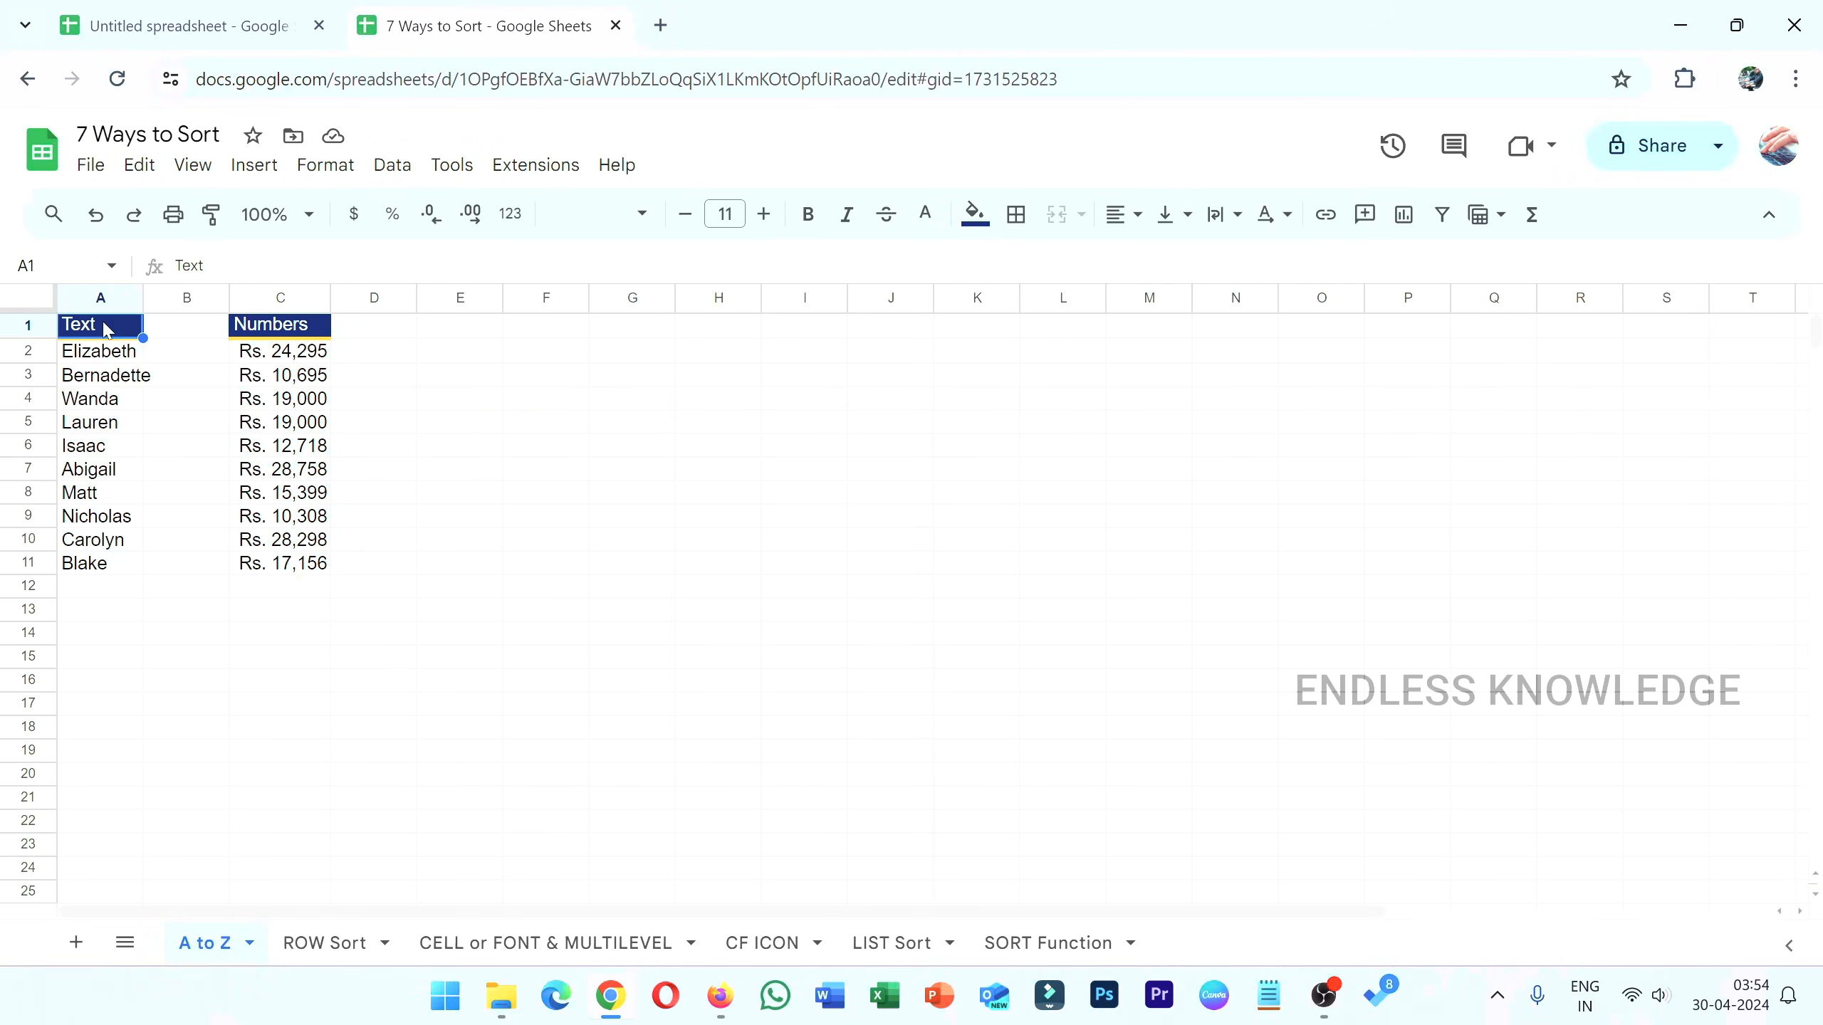
{"action": "left_click_drag", "start_coordinate": [114, 327], "coordinate": [290, 569]}
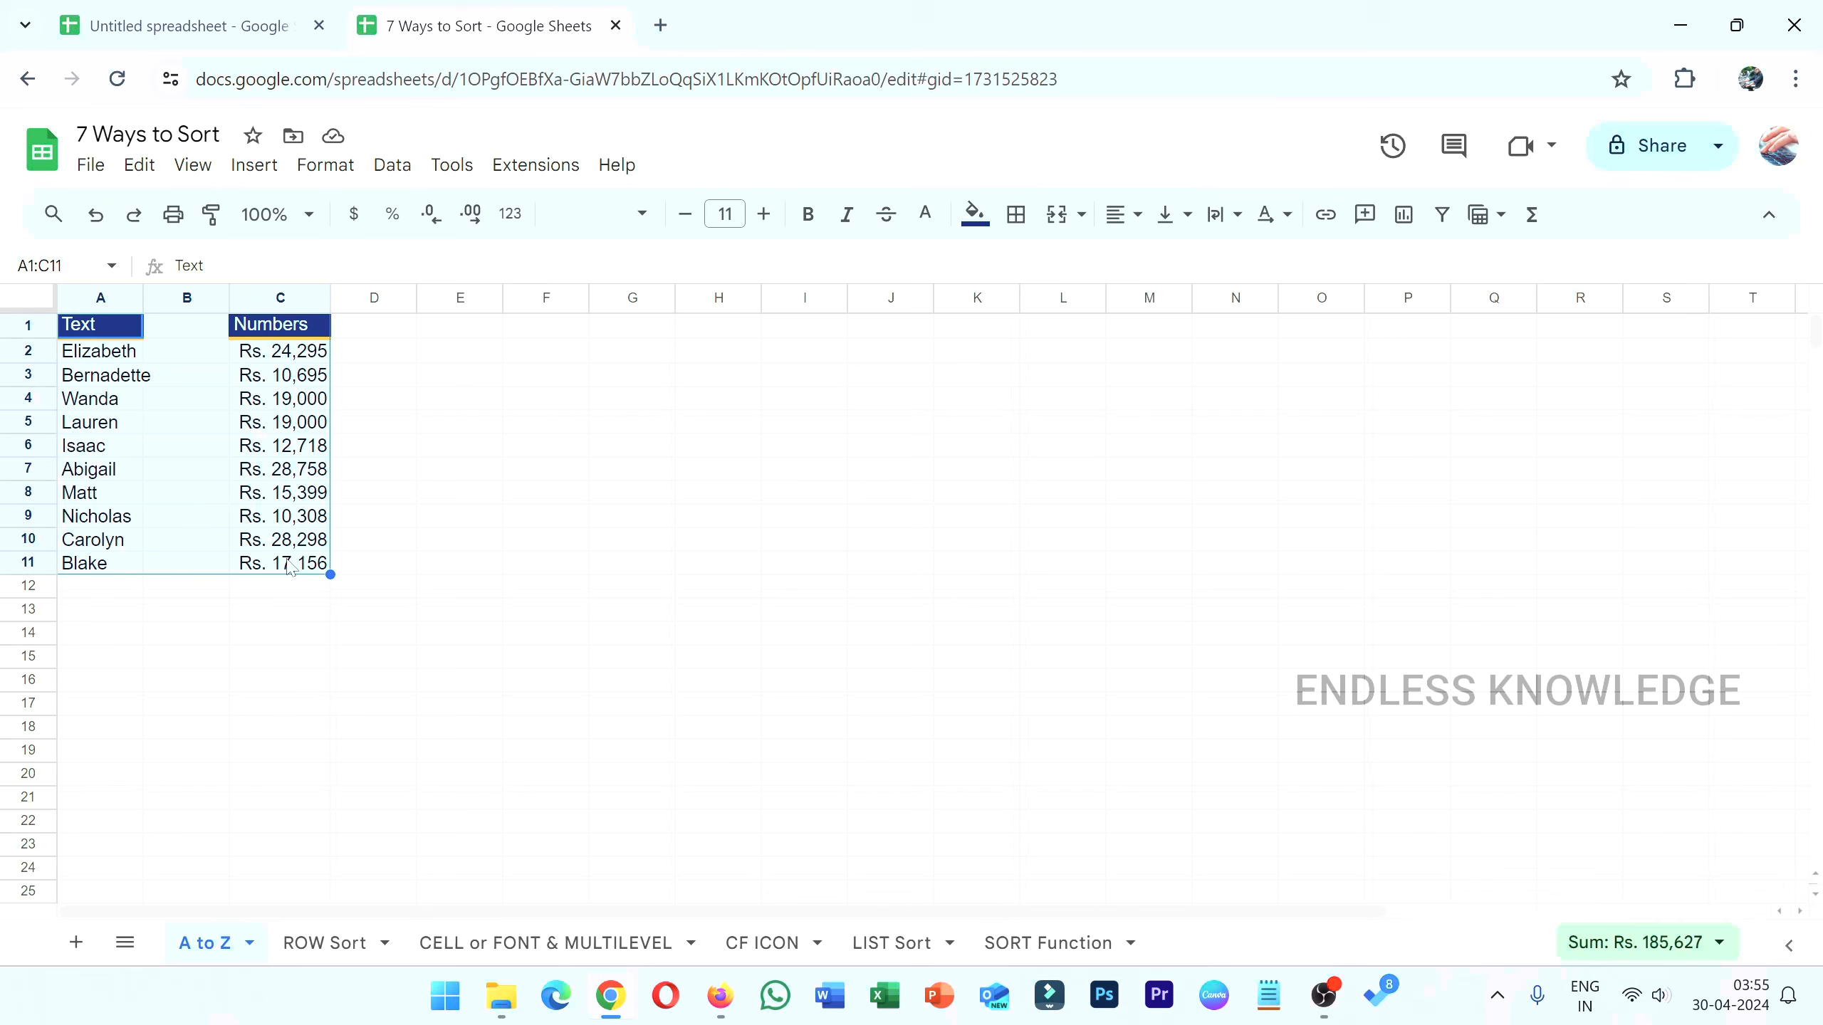
{"action": "left_click", "coordinate": [307, 477]}
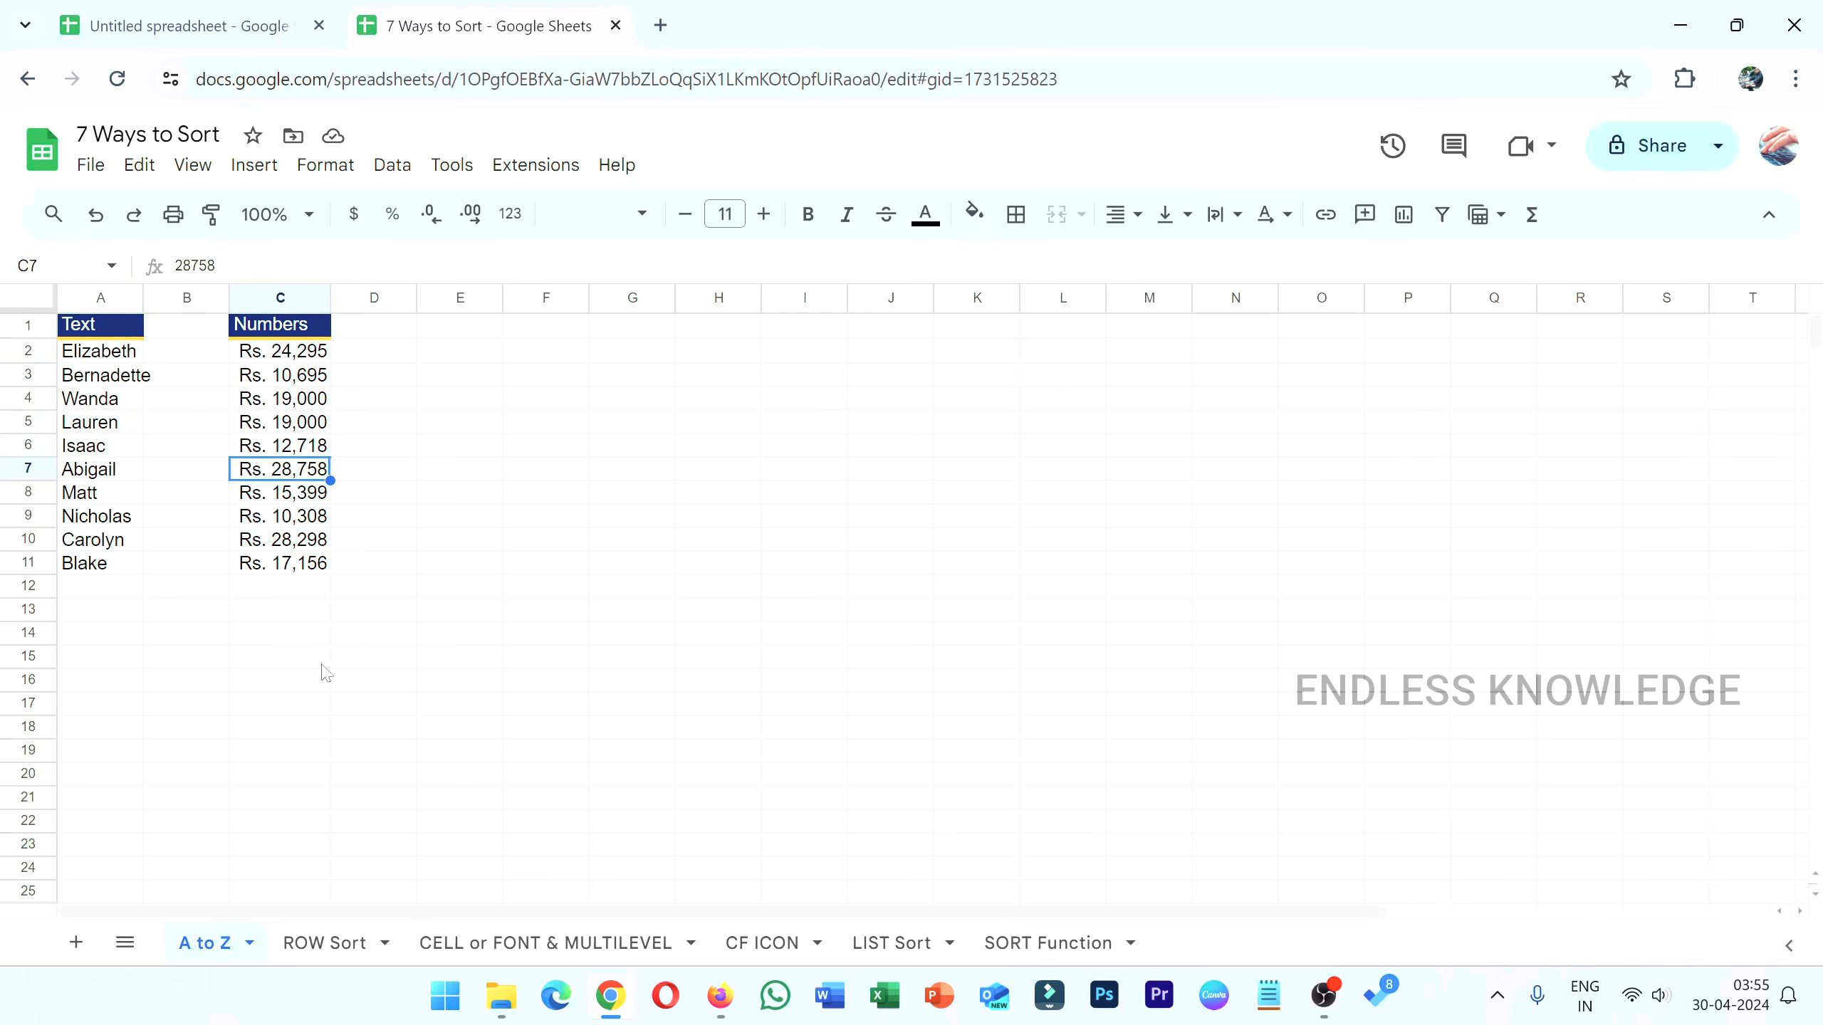
{"action": "left_click", "coordinate": [330, 944]}
{"action": "left_click", "coordinate": [568, 945]}
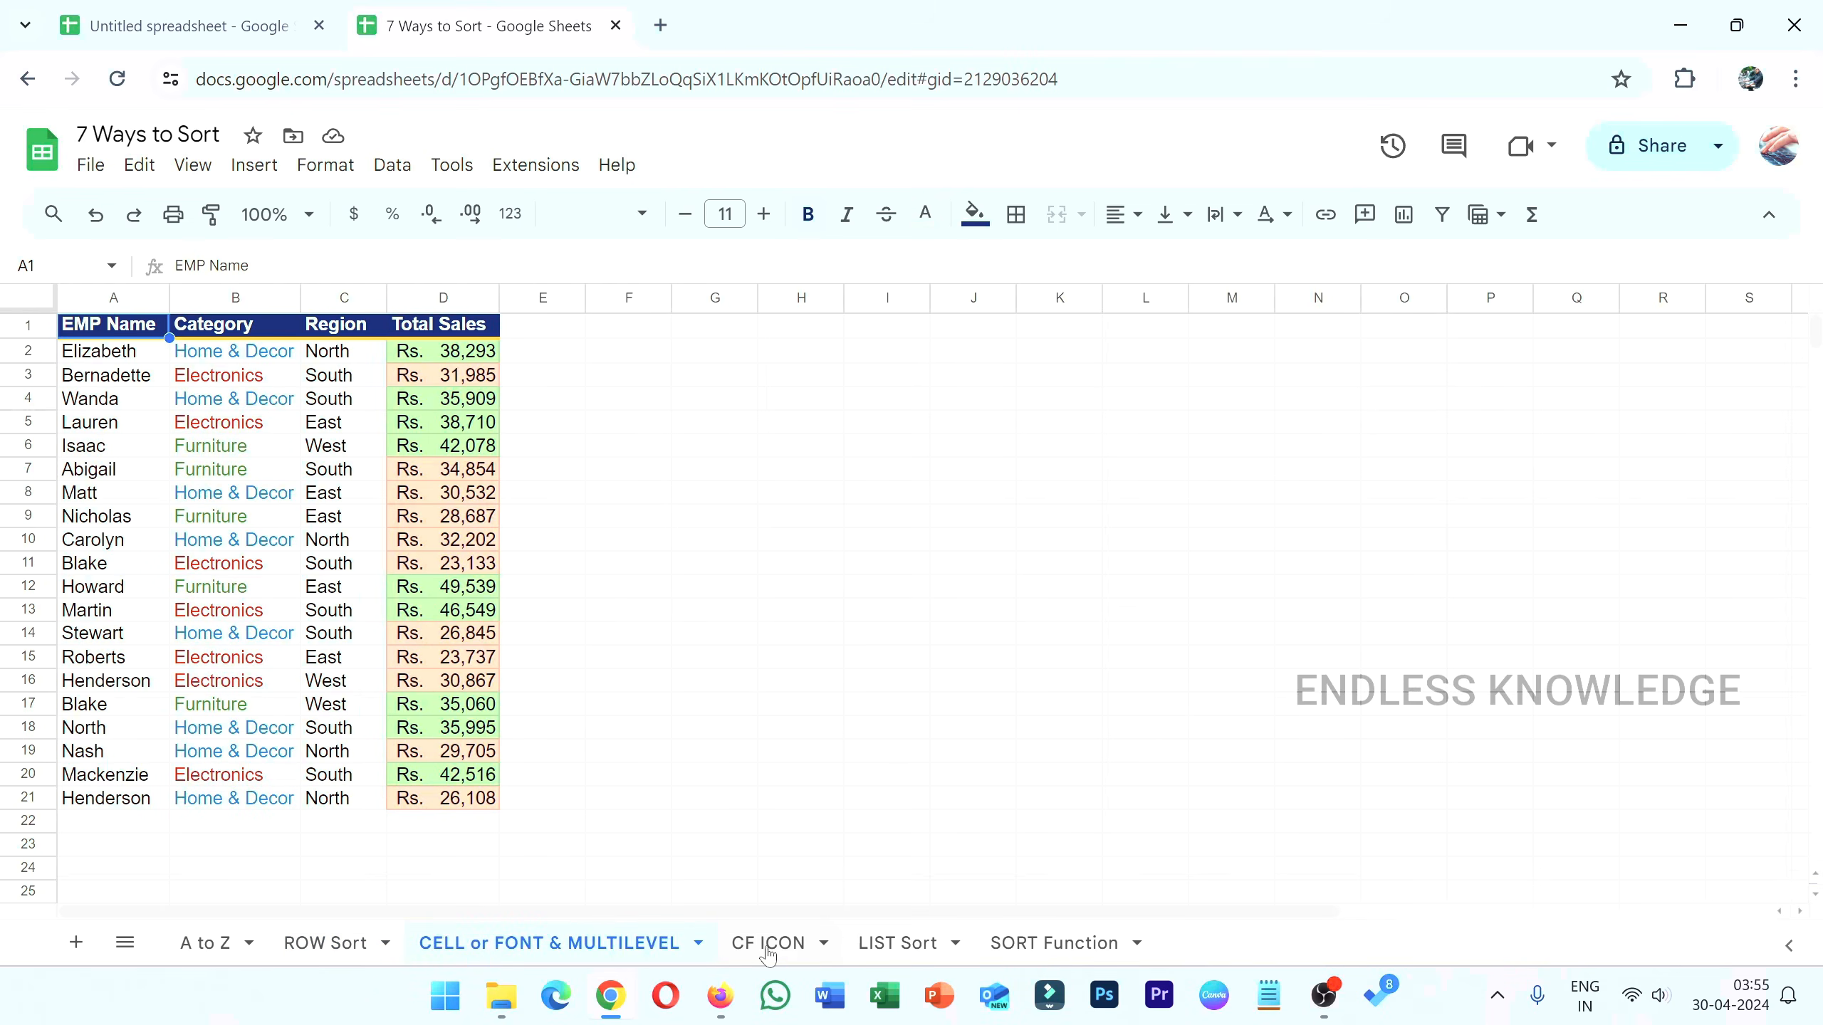
{"action": "left_click", "coordinate": [762, 945]}
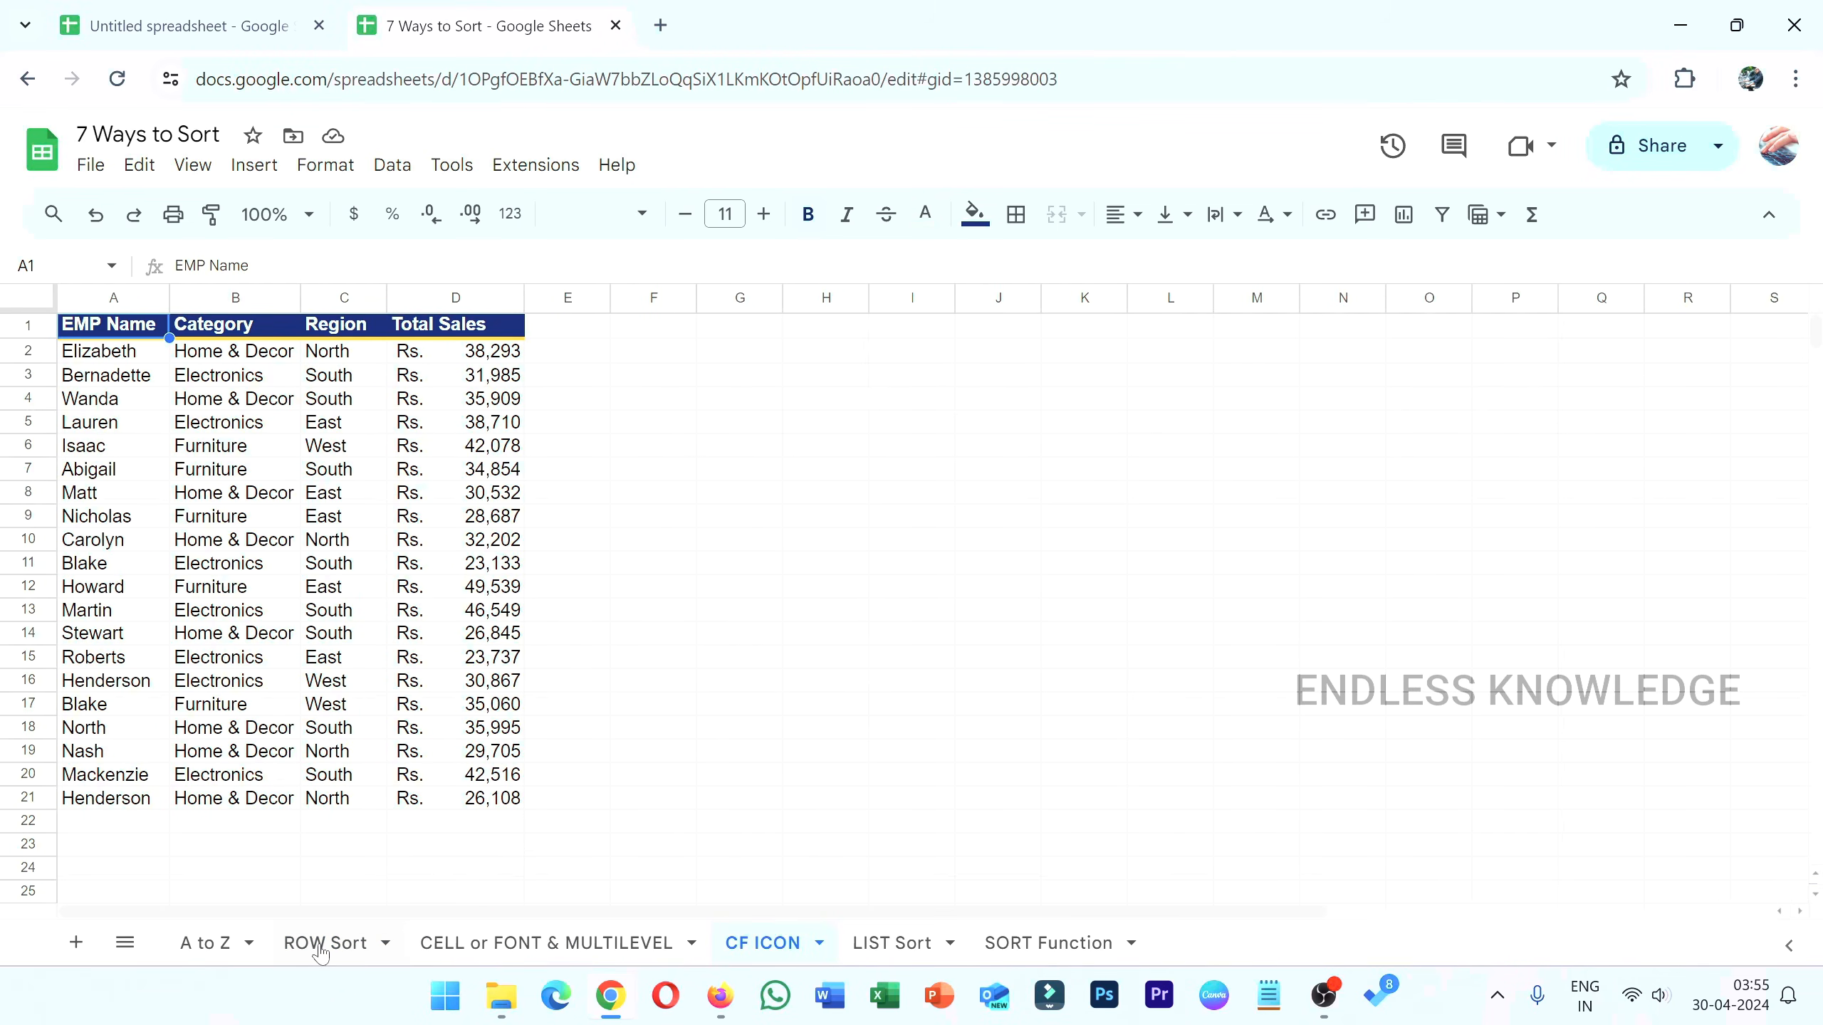
{"action": "left_click", "coordinate": [321, 950]}
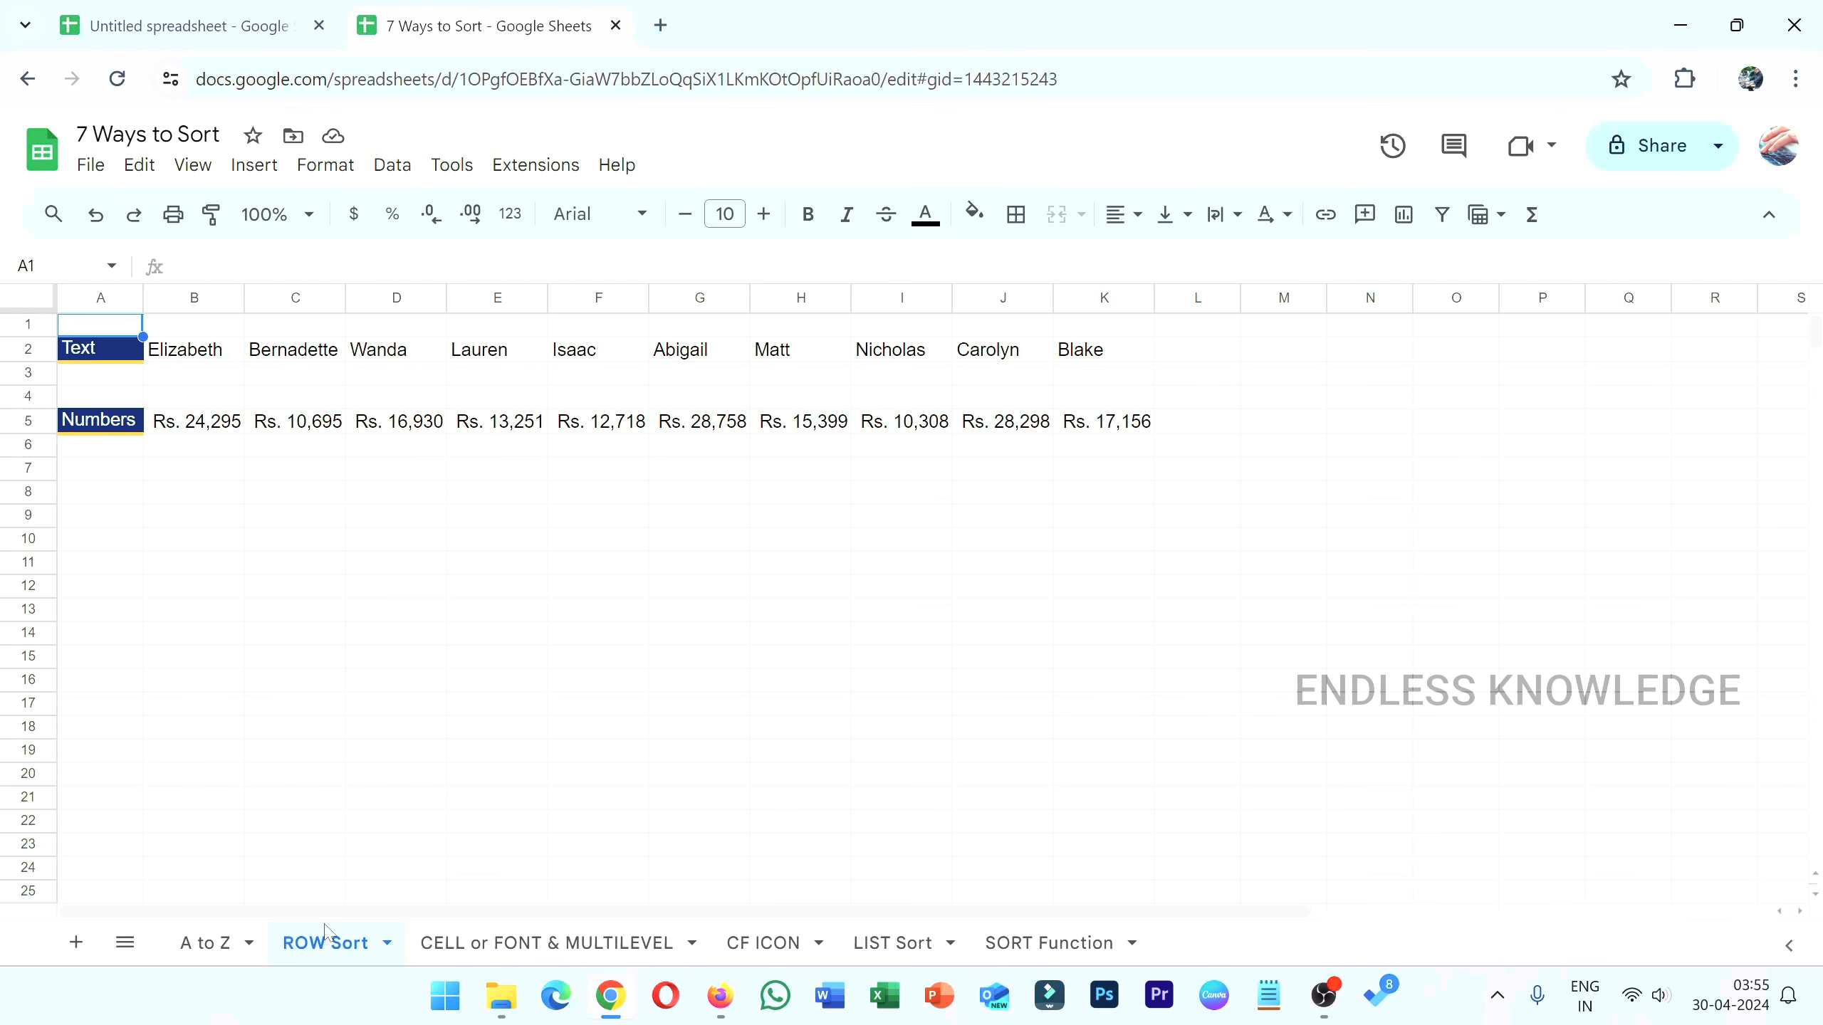
{"action": "left_click", "coordinate": [494, 948]}
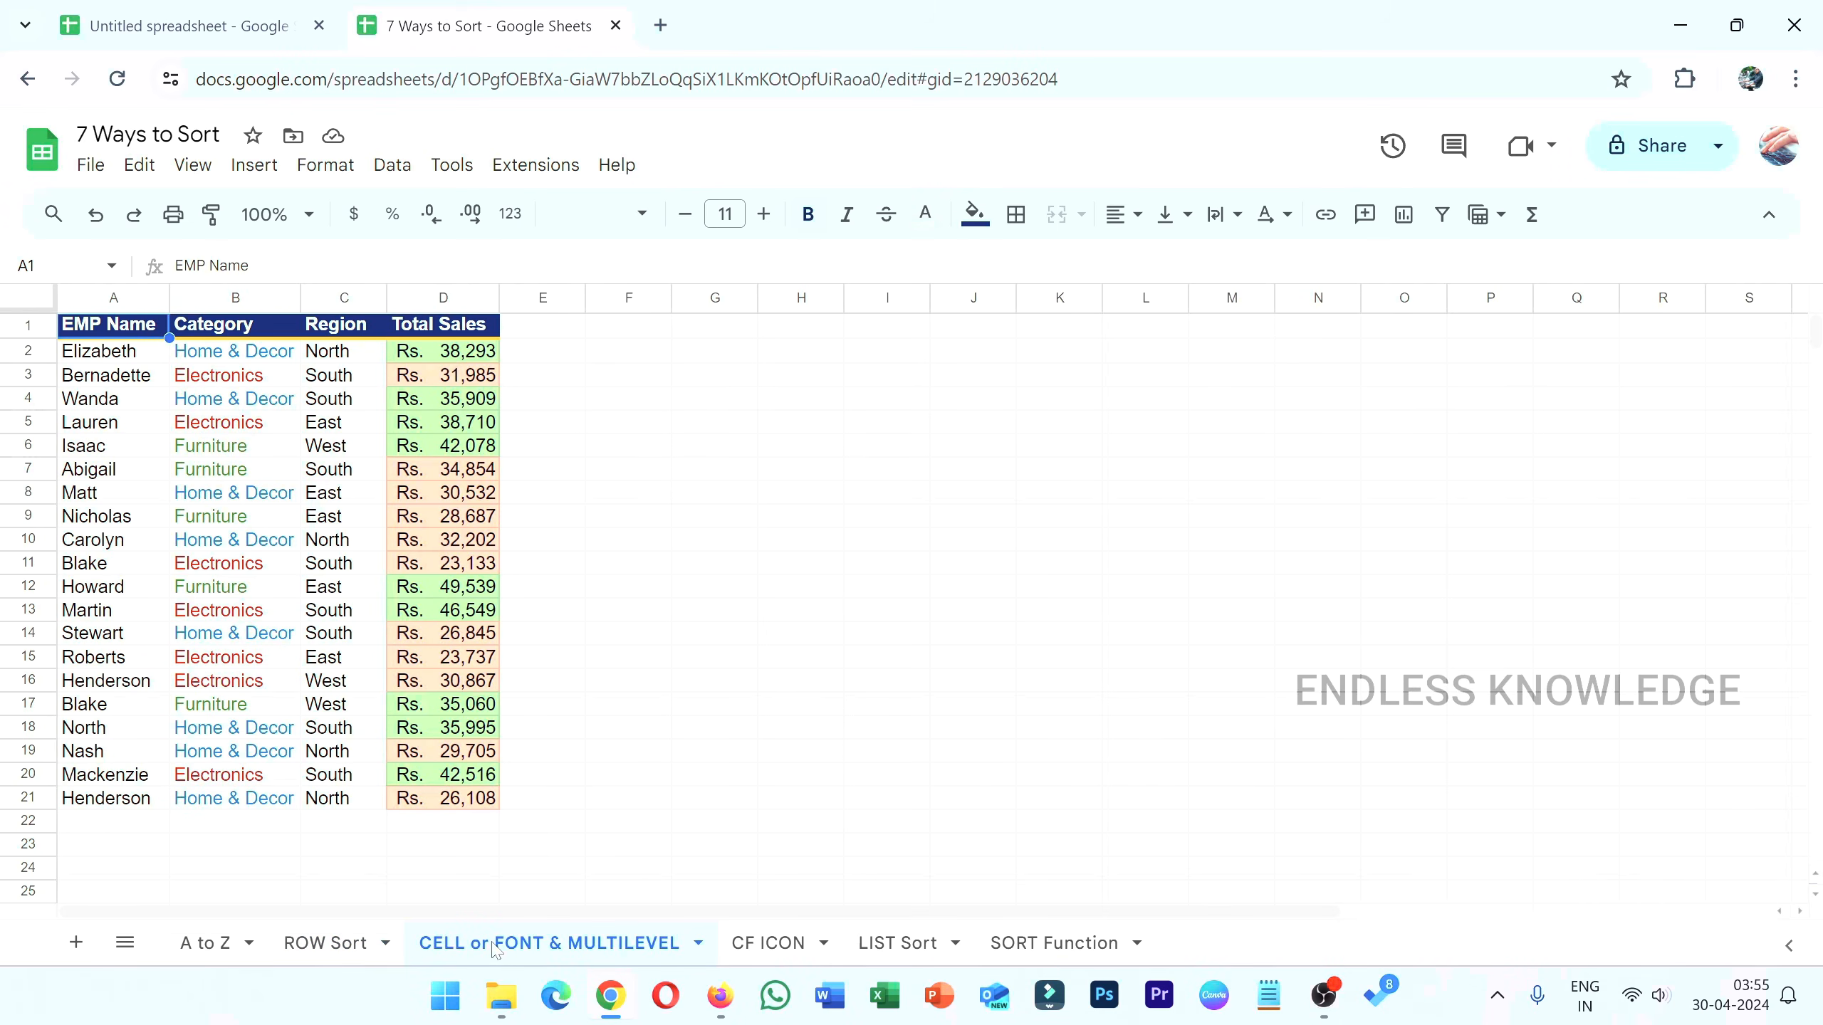
{"action": "left_click", "coordinate": [750, 946]}
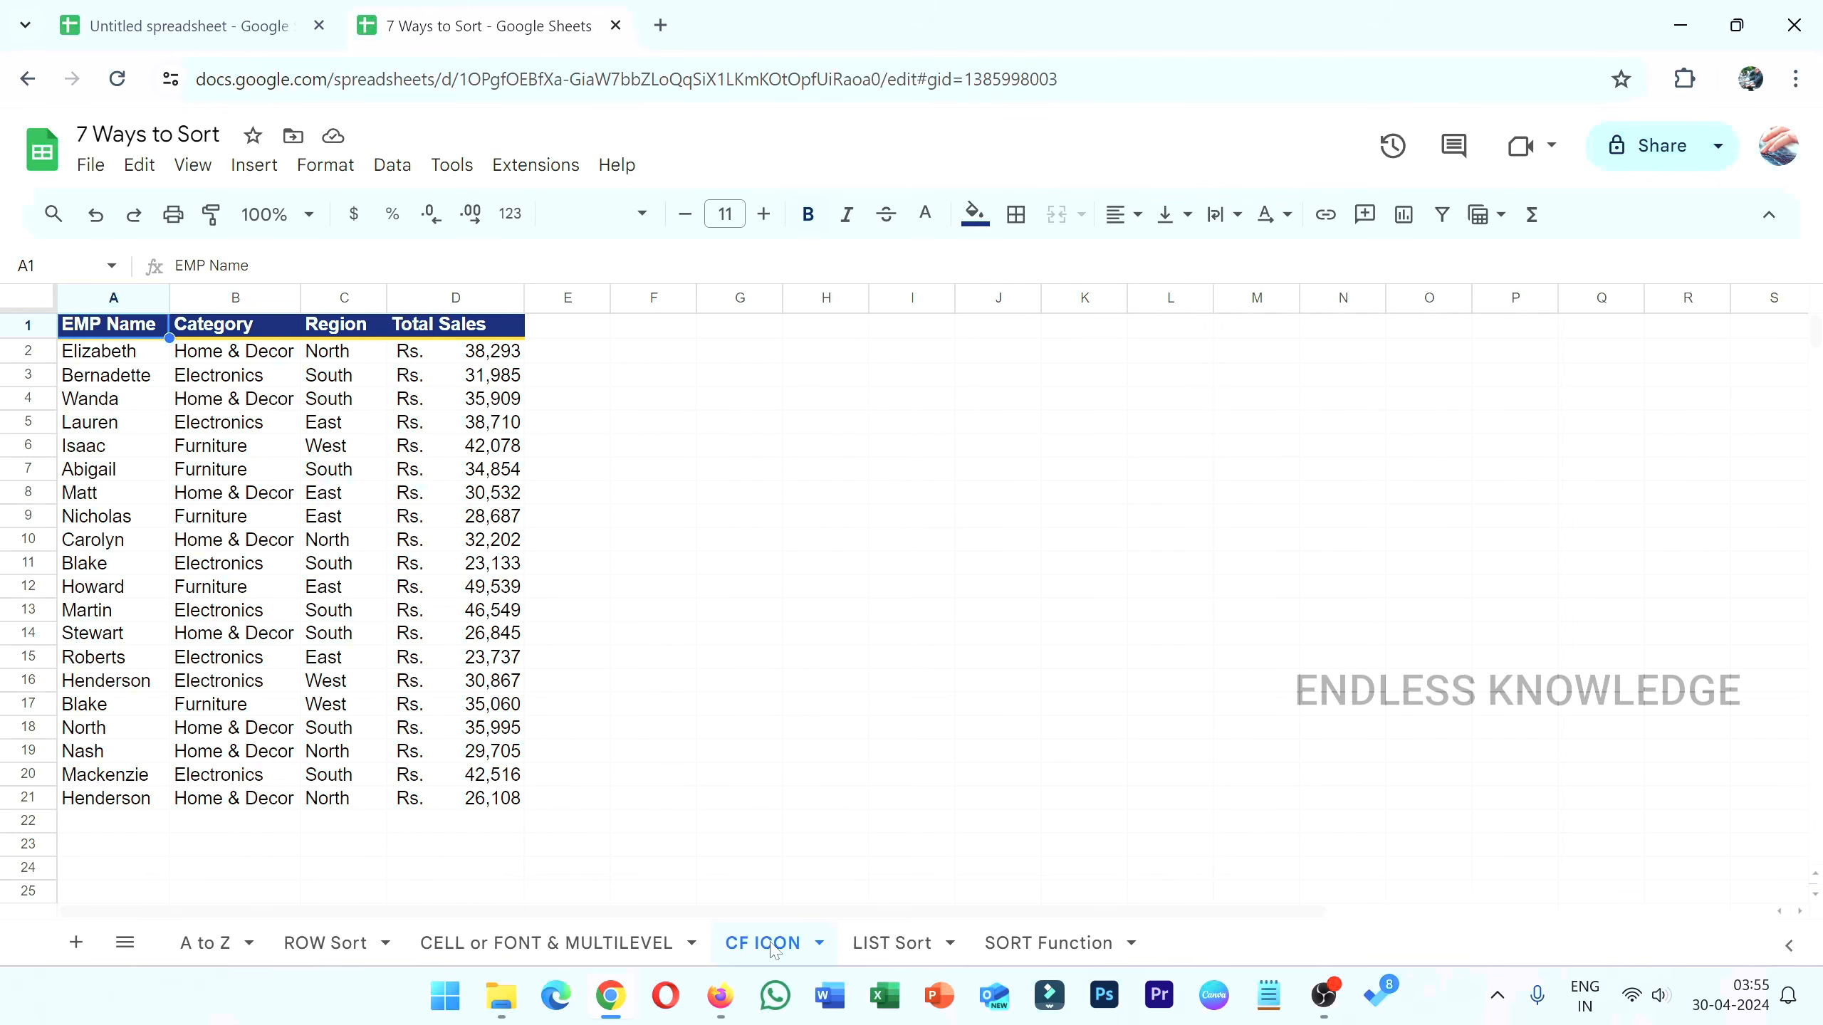
{"action": "left_click_drag", "start_coordinate": [131, 327], "coordinate": [459, 798]}
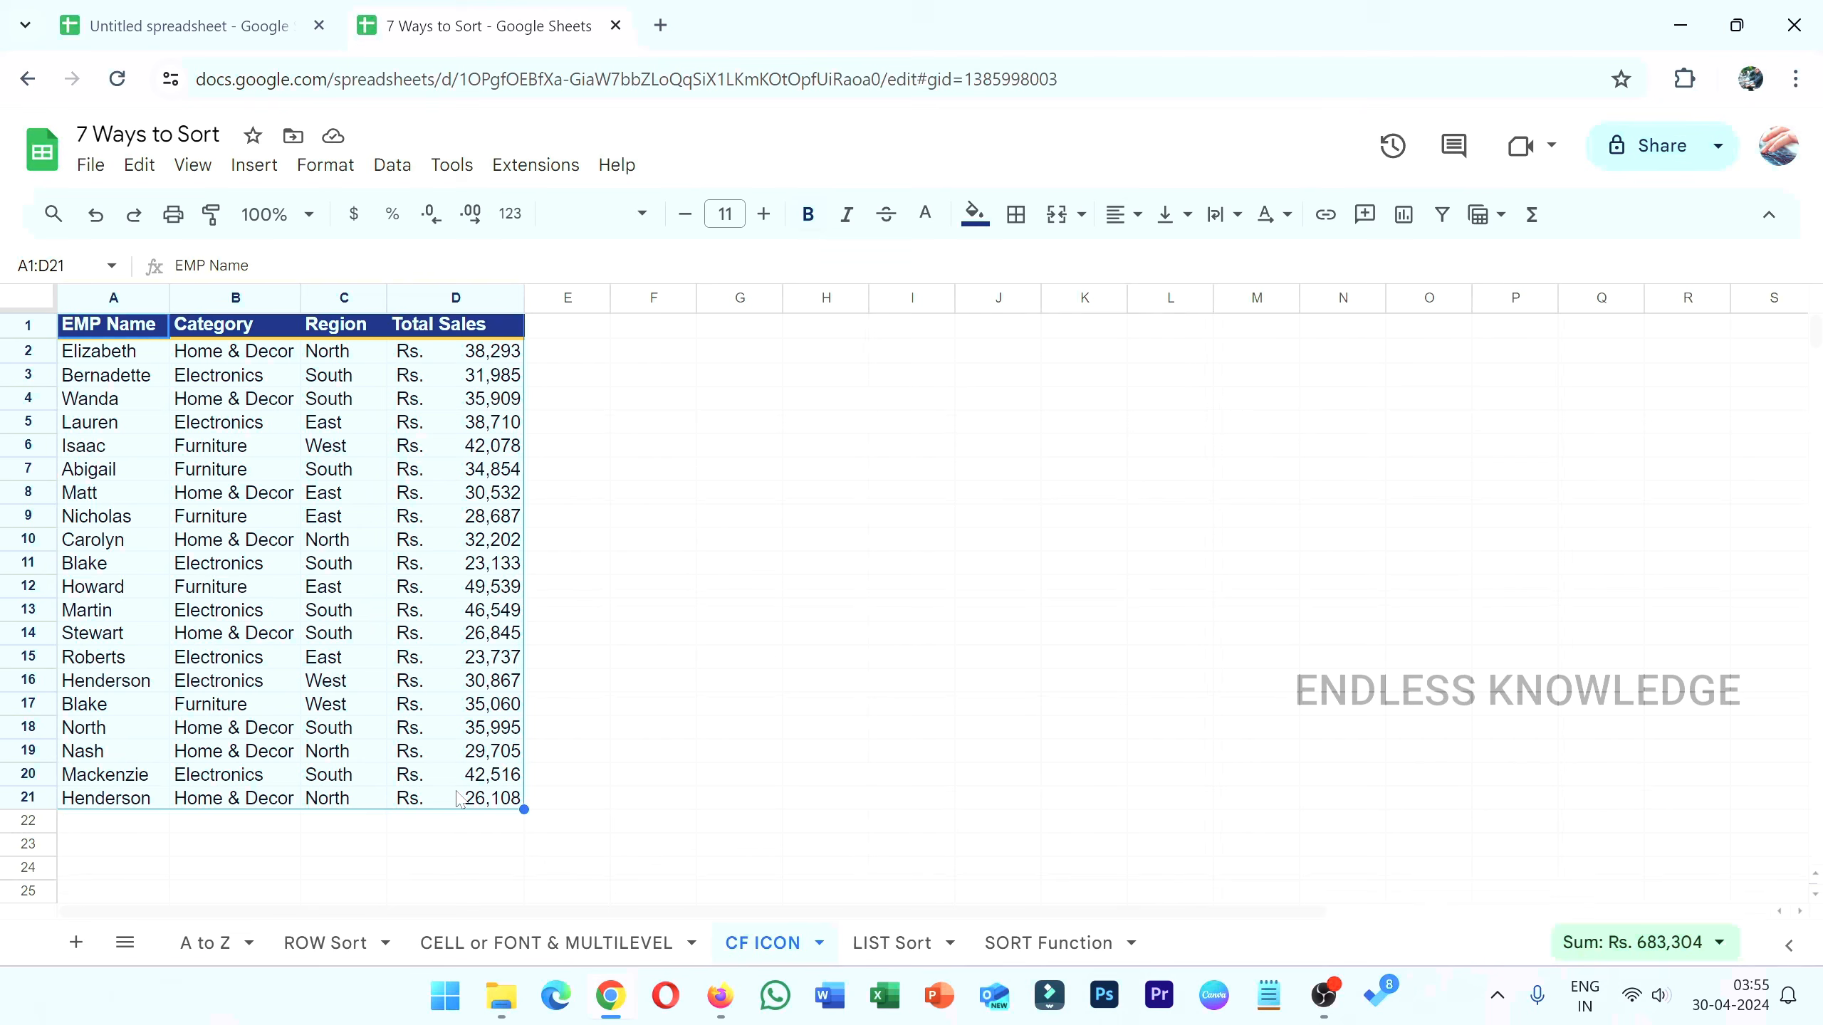
{"action": "left_click", "coordinate": [649, 565]}
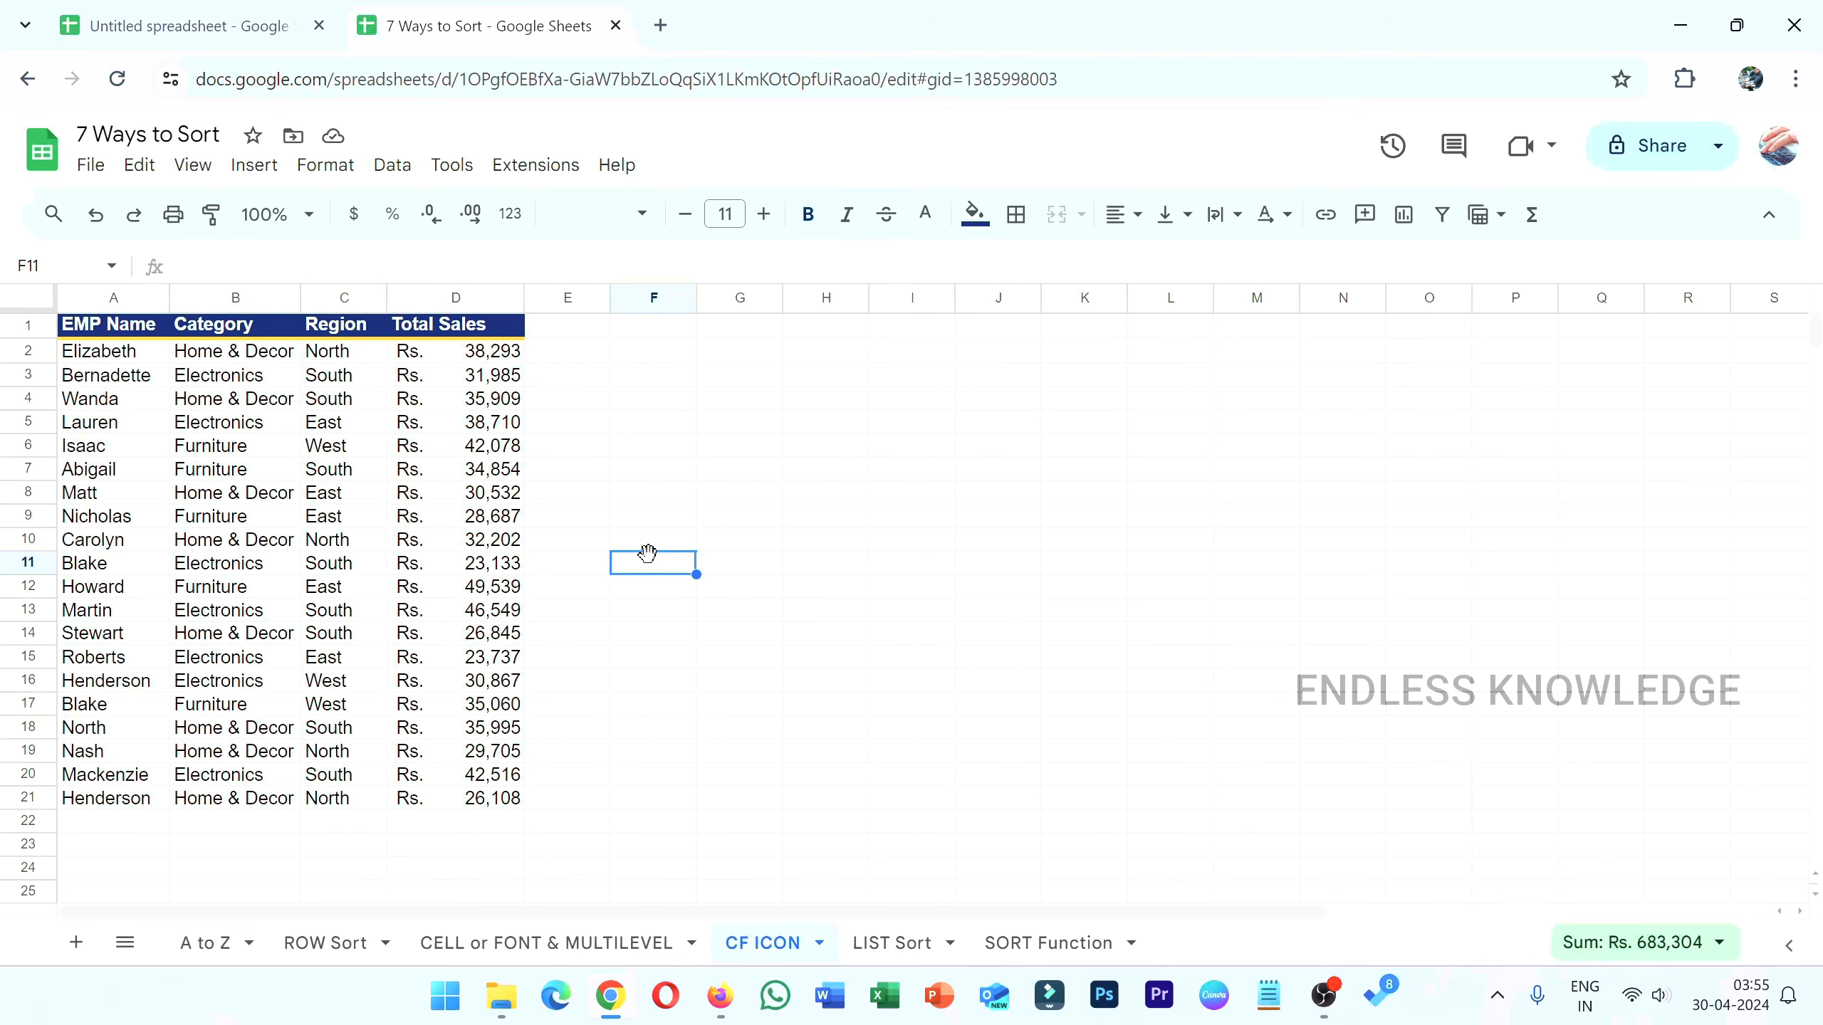
Step: Build a temporary reference to CF ICON A1:D21 in cell F9 of CELL or FONT & MULTILEVEL, copy its text and discard the entry
{"action": "left_click", "coordinate": [572, 940]}
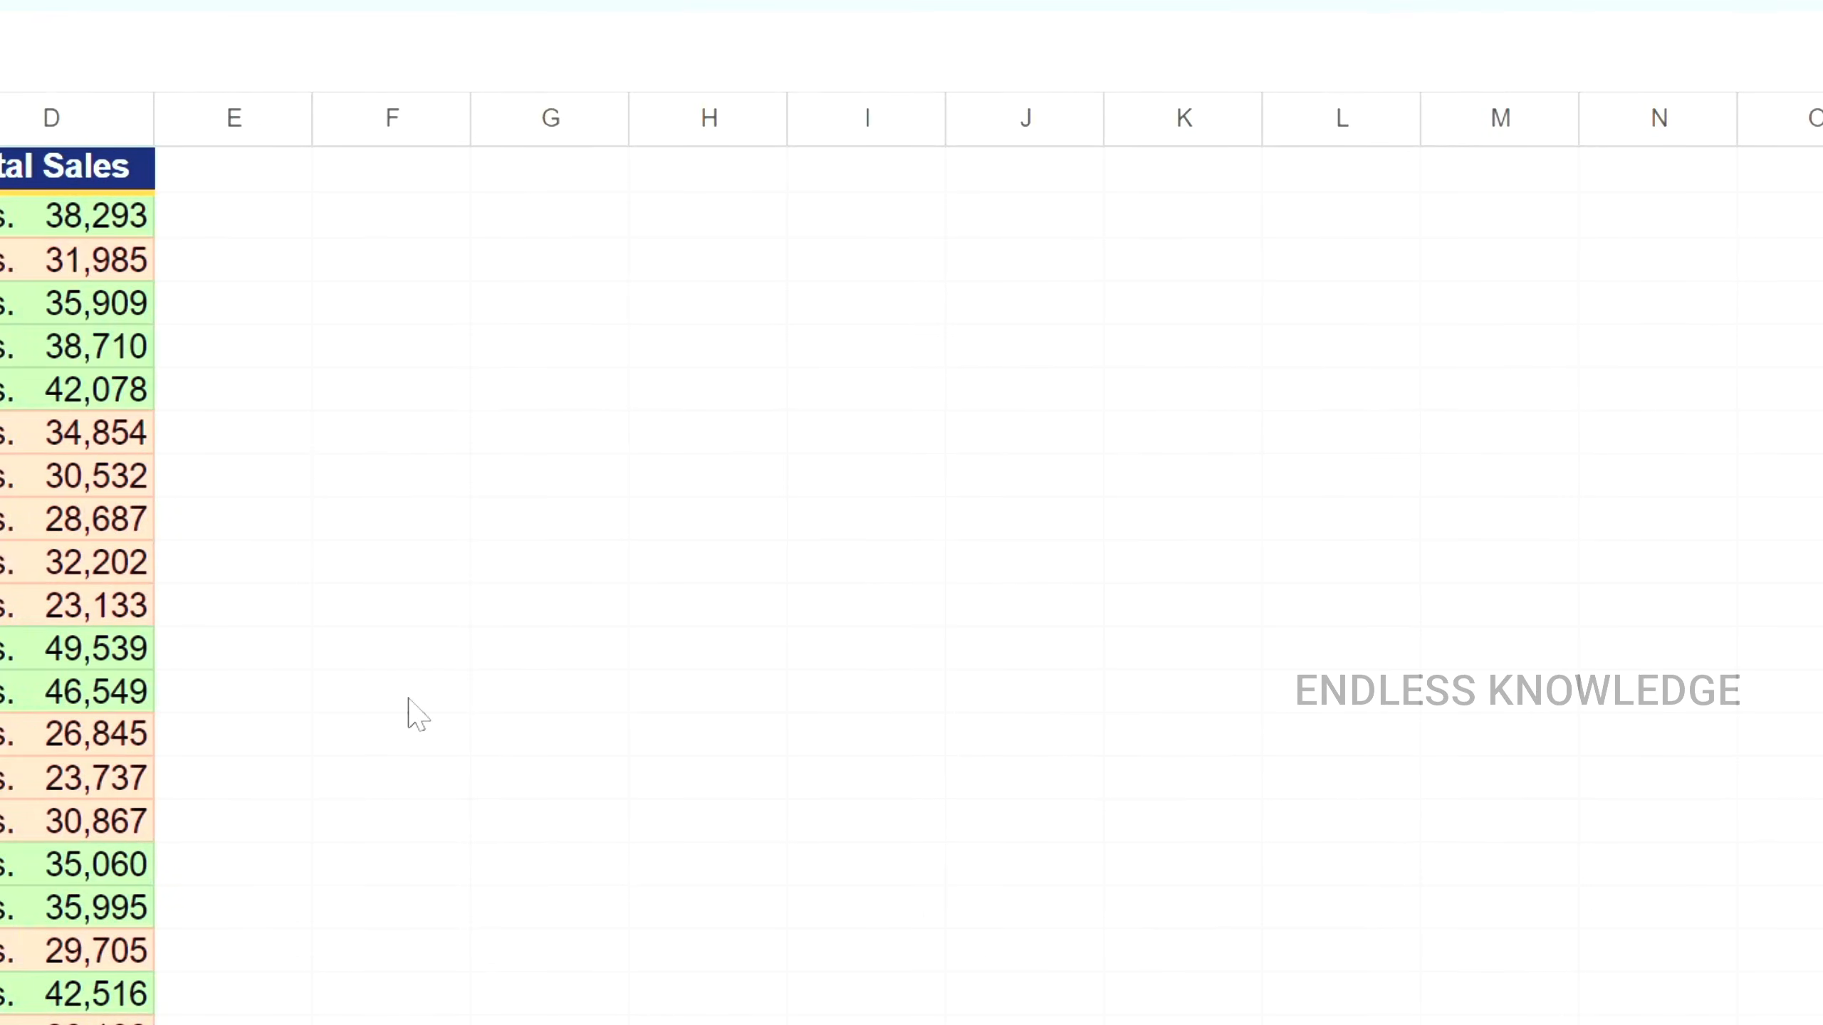
{"action": "left_click", "coordinate": [418, 511]}
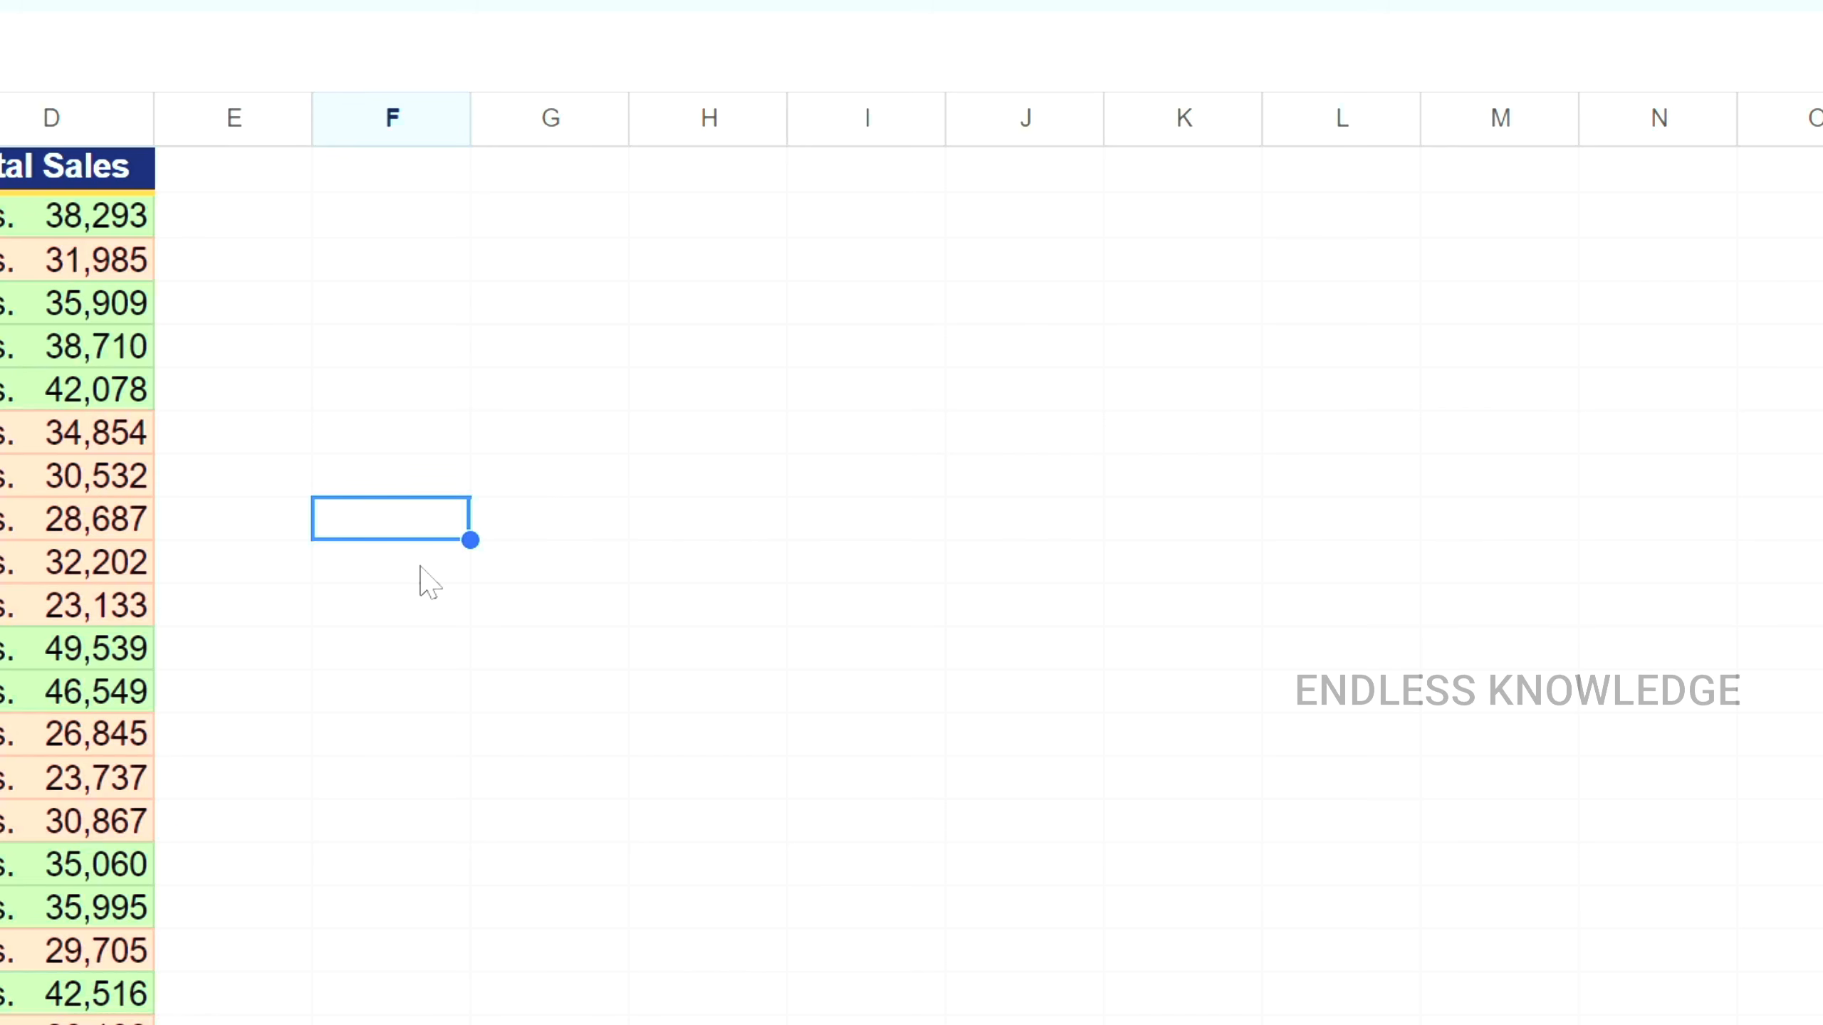
{"action": "type", "text": "="}
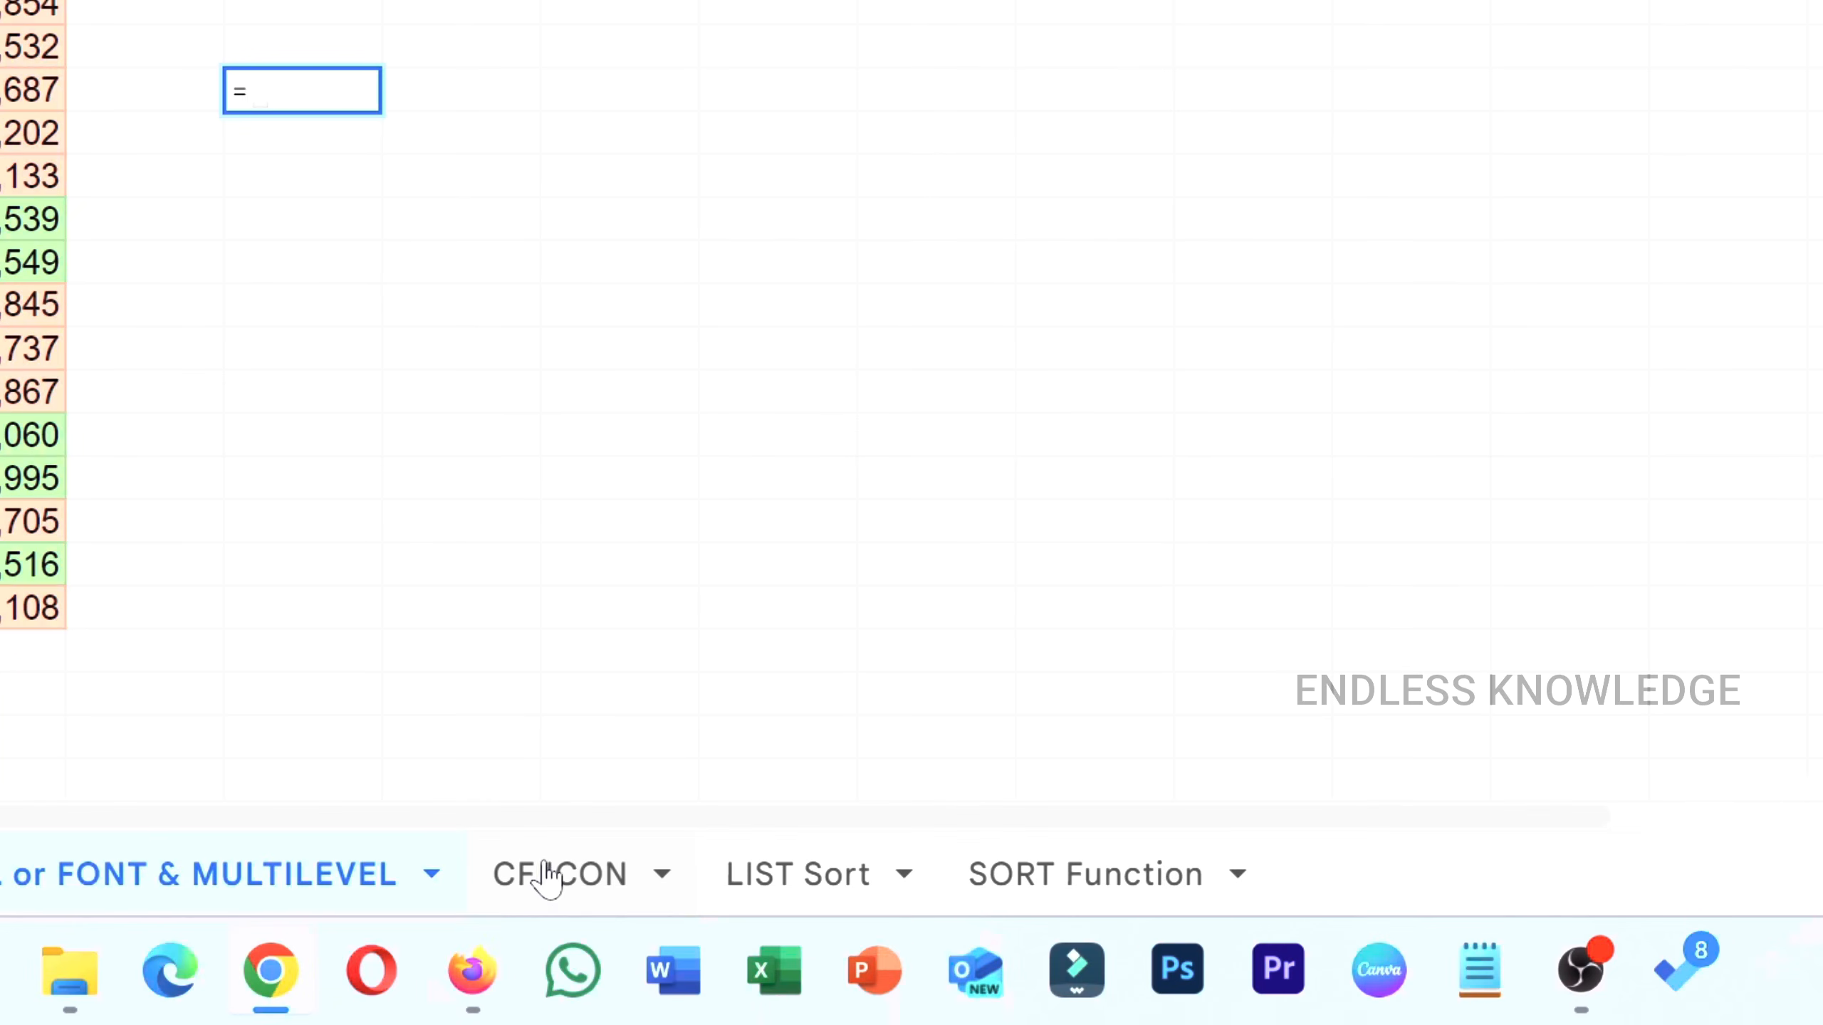
{"action": "left_click", "coordinate": [556, 875]}
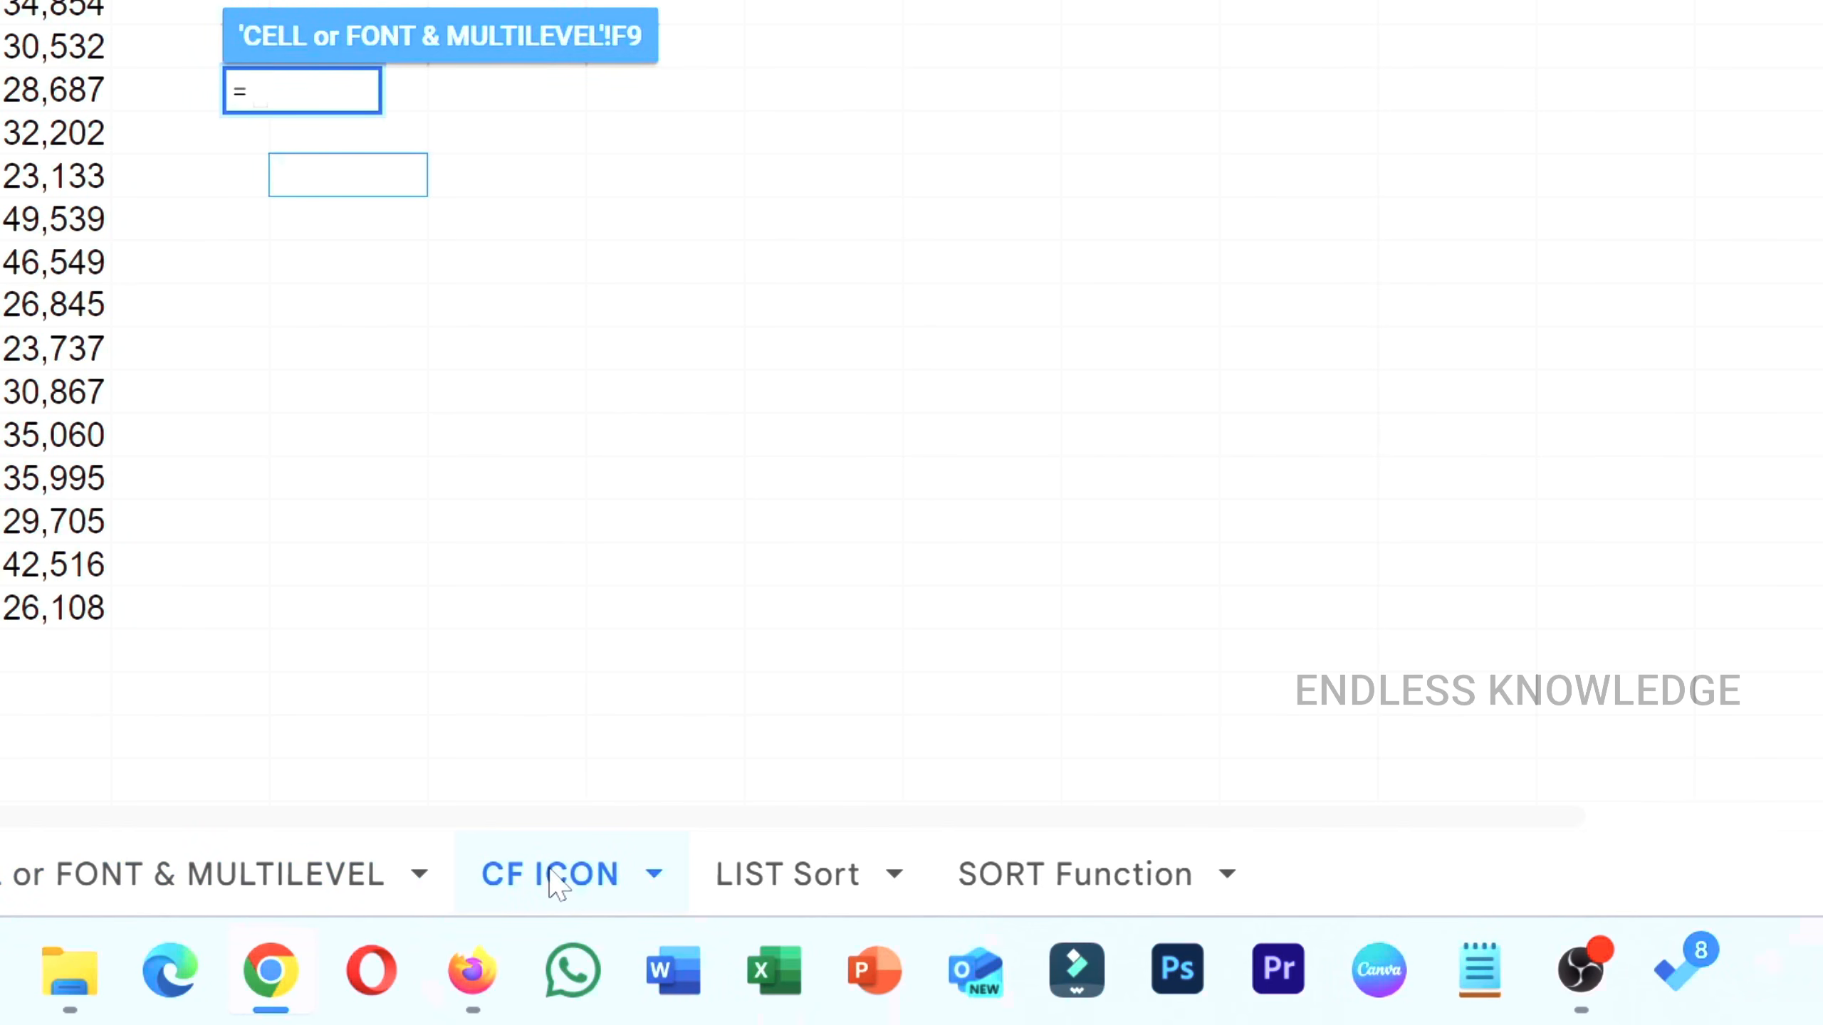
{"action": "left_click_drag", "start_coordinate": [208, 93], "coordinate": [879, 946]}
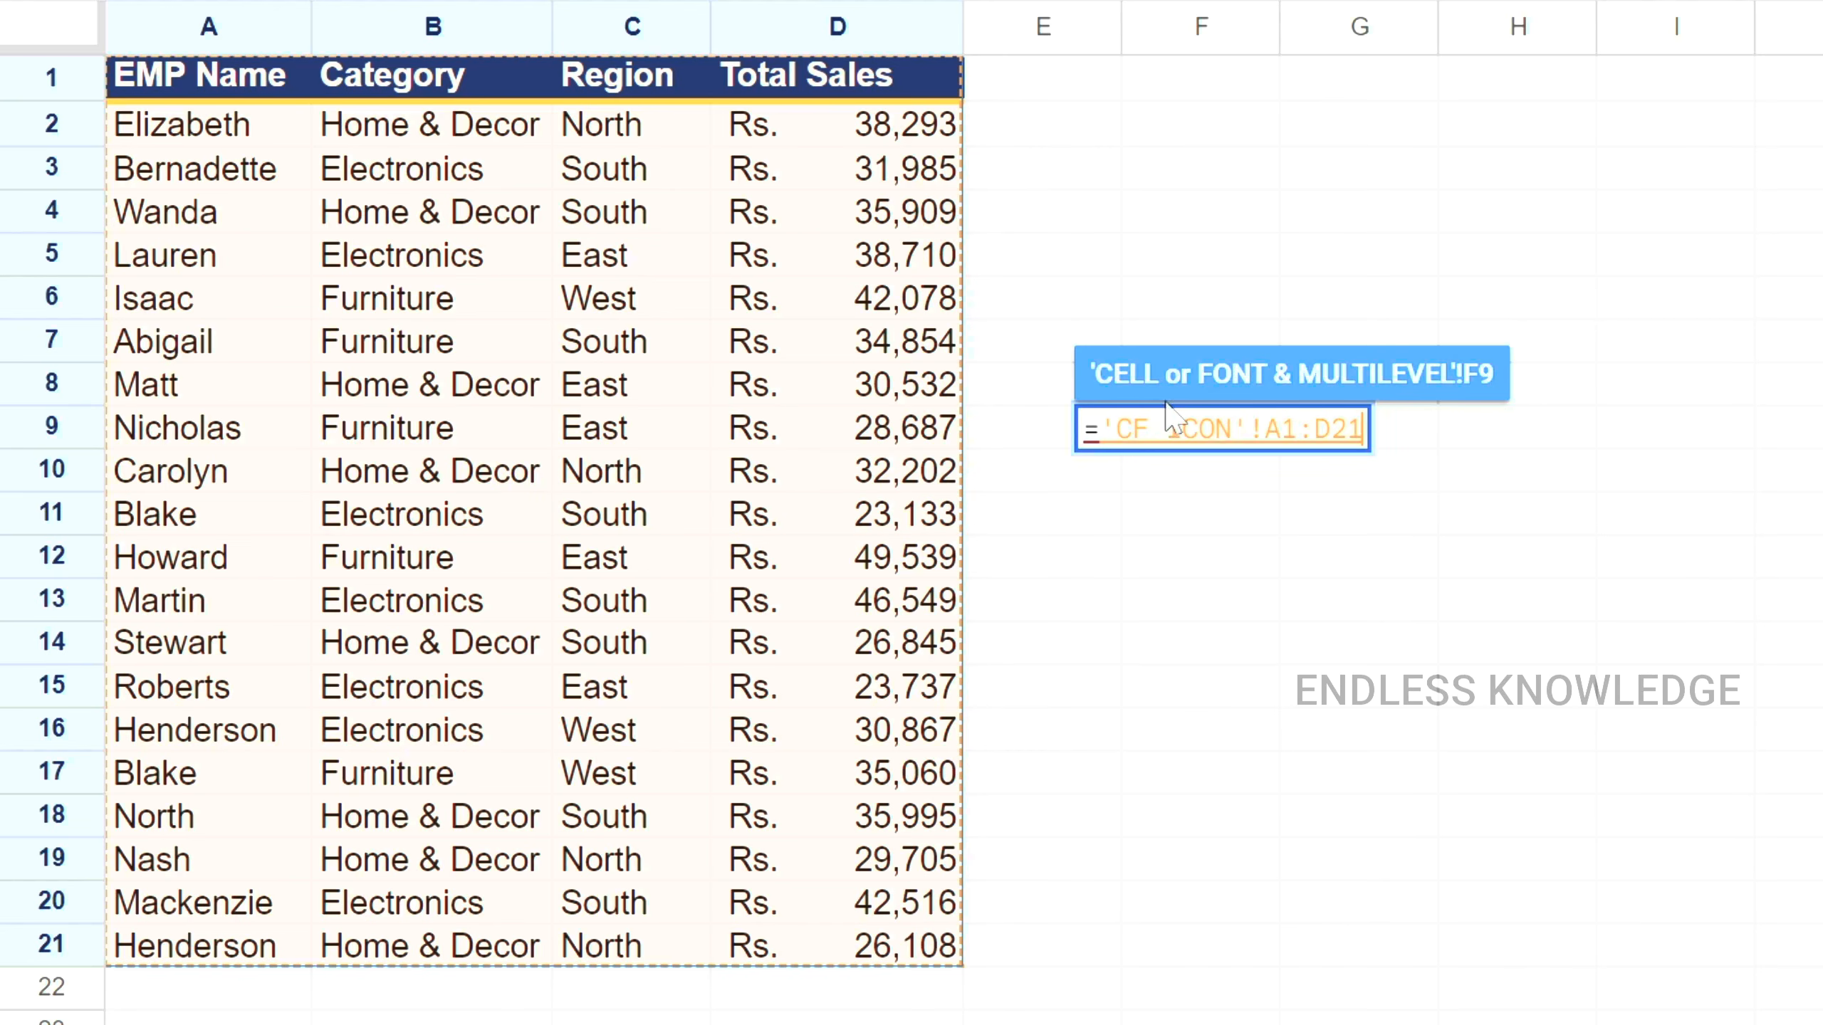
{"action": "left_click_drag", "start_coordinate": [788, 425], "coordinate": [1127, 425]}
{"action": "key", "text": "ctrl+c"}
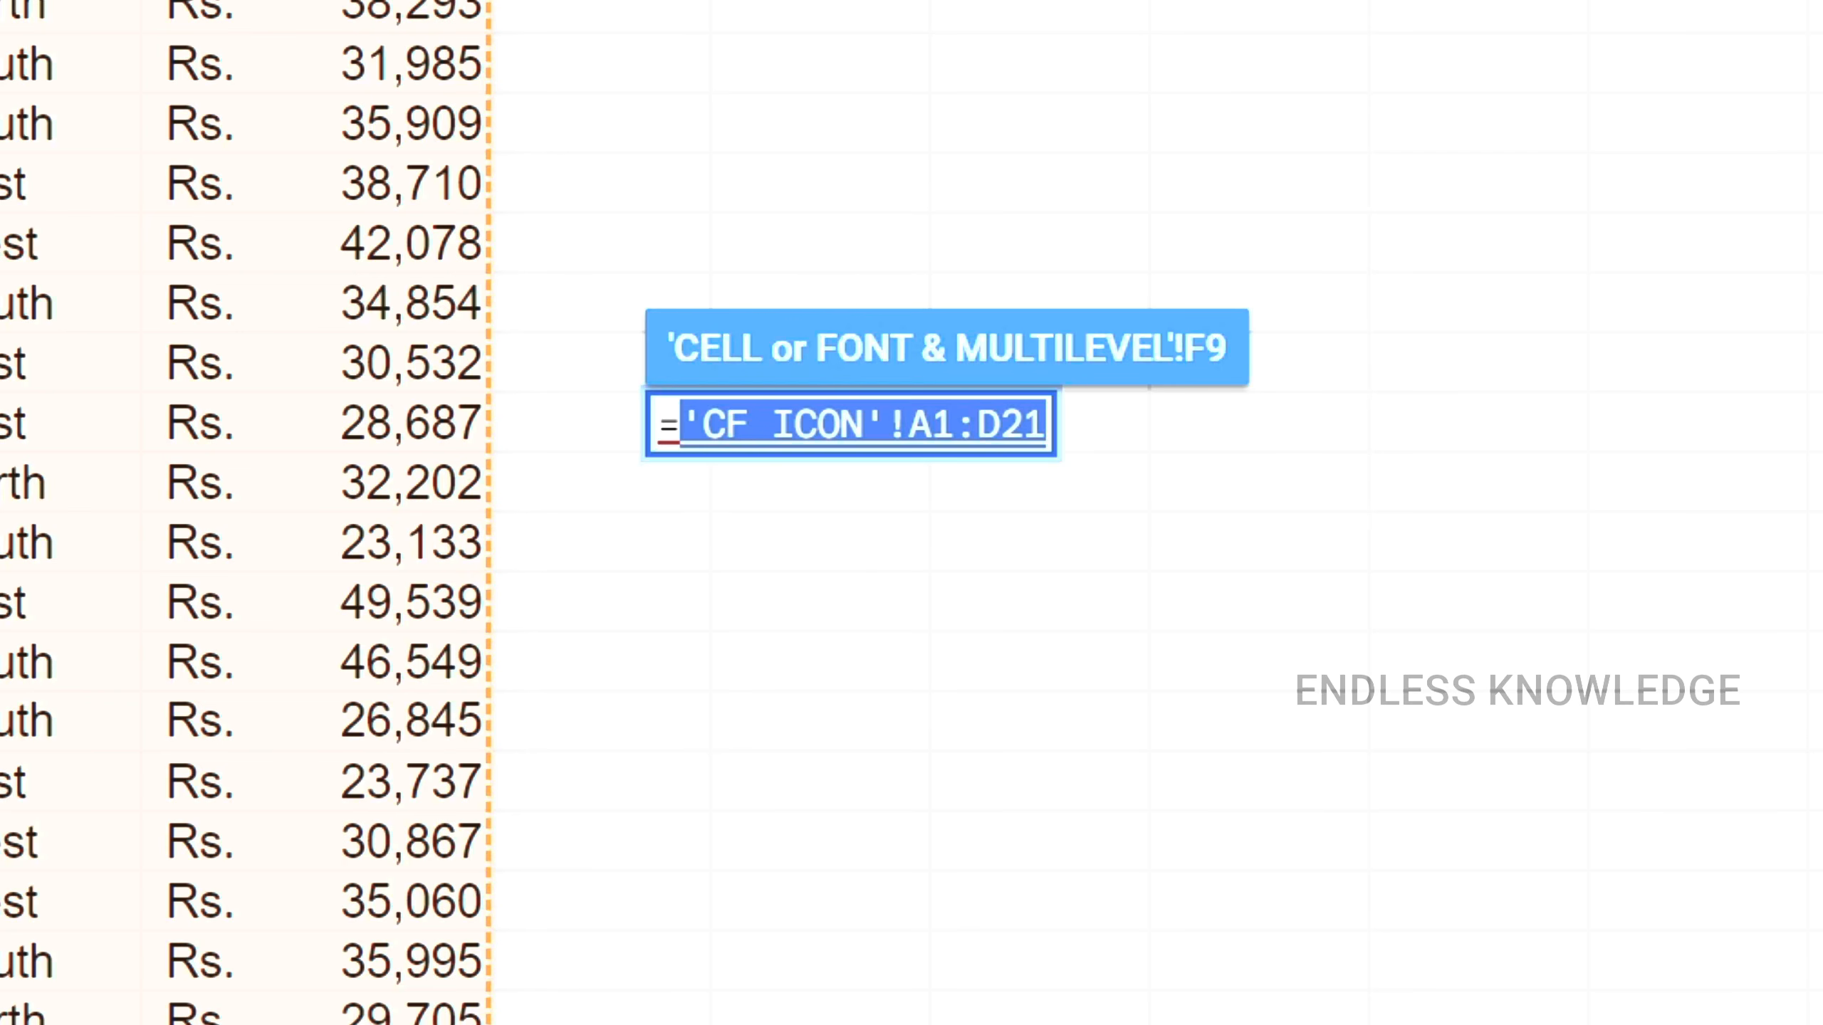
{"action": "key", "text": "Escape"}
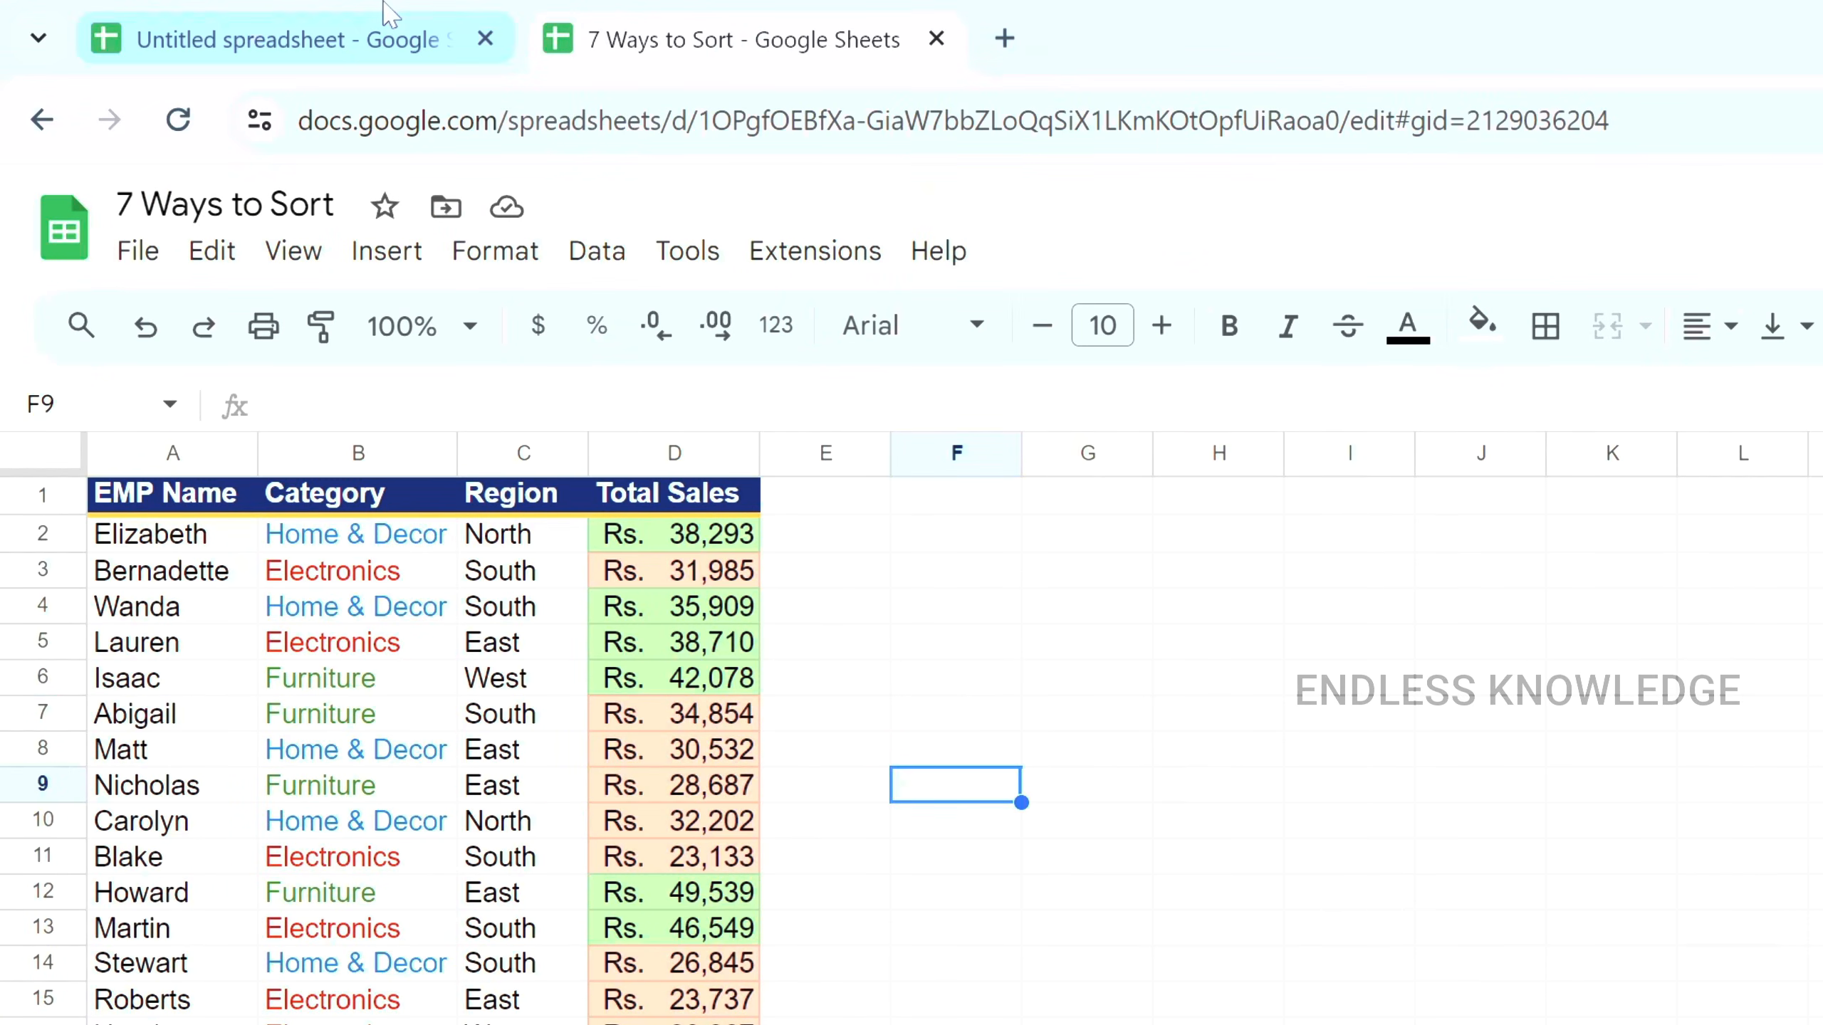
Step: Paste the copied reference as the range argument of the Untitled spreadsheet's IMPORTRANGE formula and remove the single quotes around CF ICON
{"action": "left_click", "coordinate": [352, 11]}
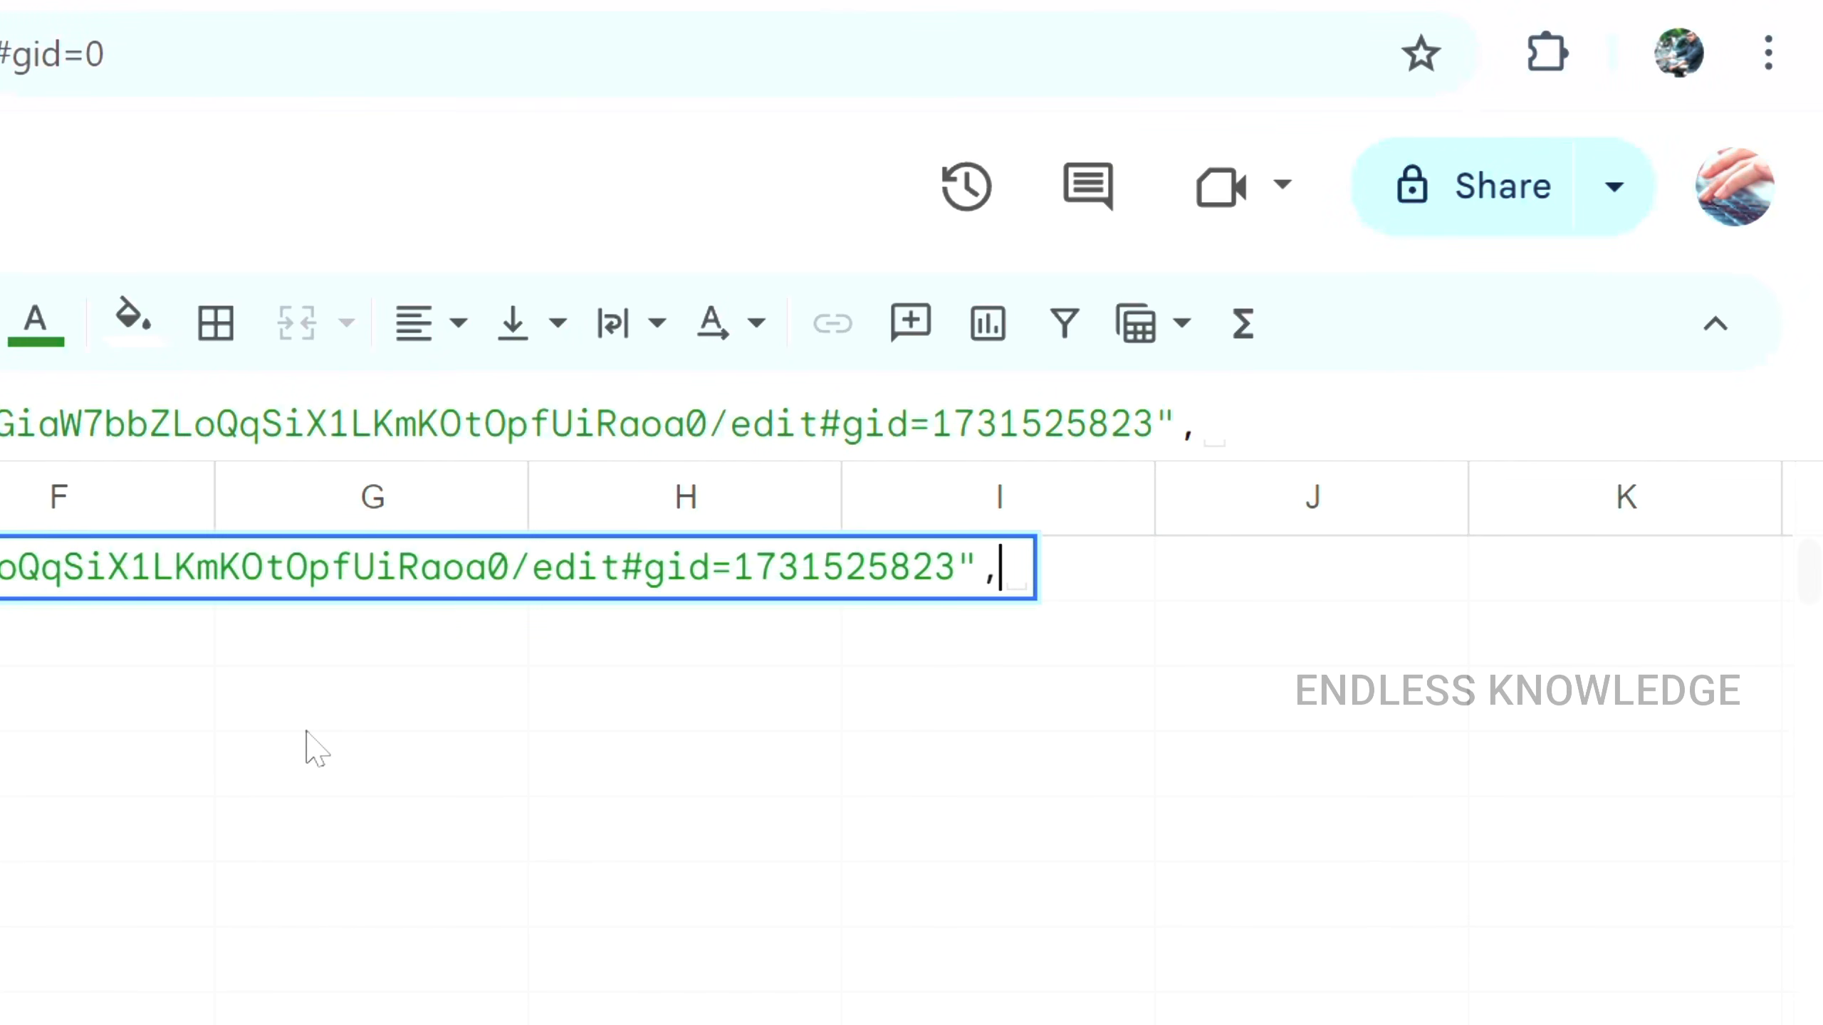
{"action": "key", "text": "ctrl+v"}
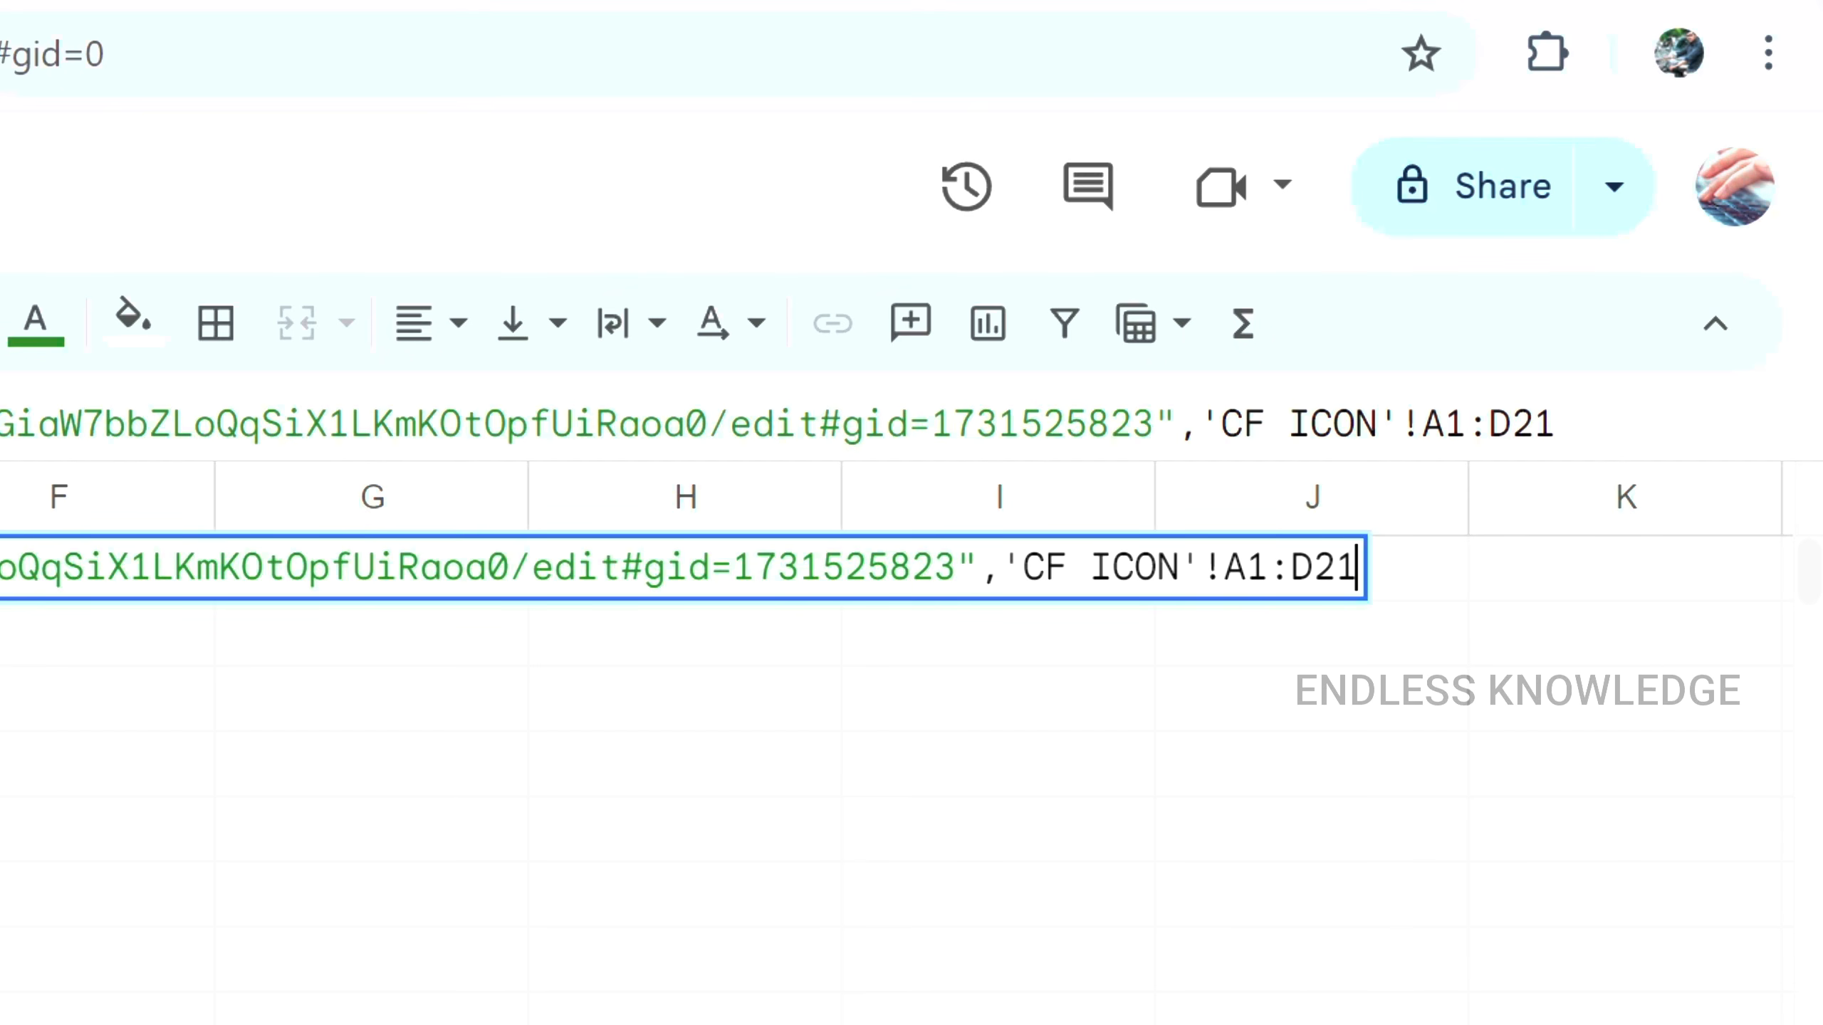
{"action": "left_click", "coordinate": [1022, 567]}
{"action": "key", "text": "BackSpace"}
{"action": "key", "text": "Right"}
{"action": "key", "text": "Right"}
{"action": "key", "text": "Right"}
{"action": "key", "text": "Right"}
{"action": "key", "text": "Right"}
{"action": "key", "text": "Right"}
{"action": "key", "text": "Right"}
{"action": "key", "text": "Right"}
{"action": "key", "text": "BackSpace"}
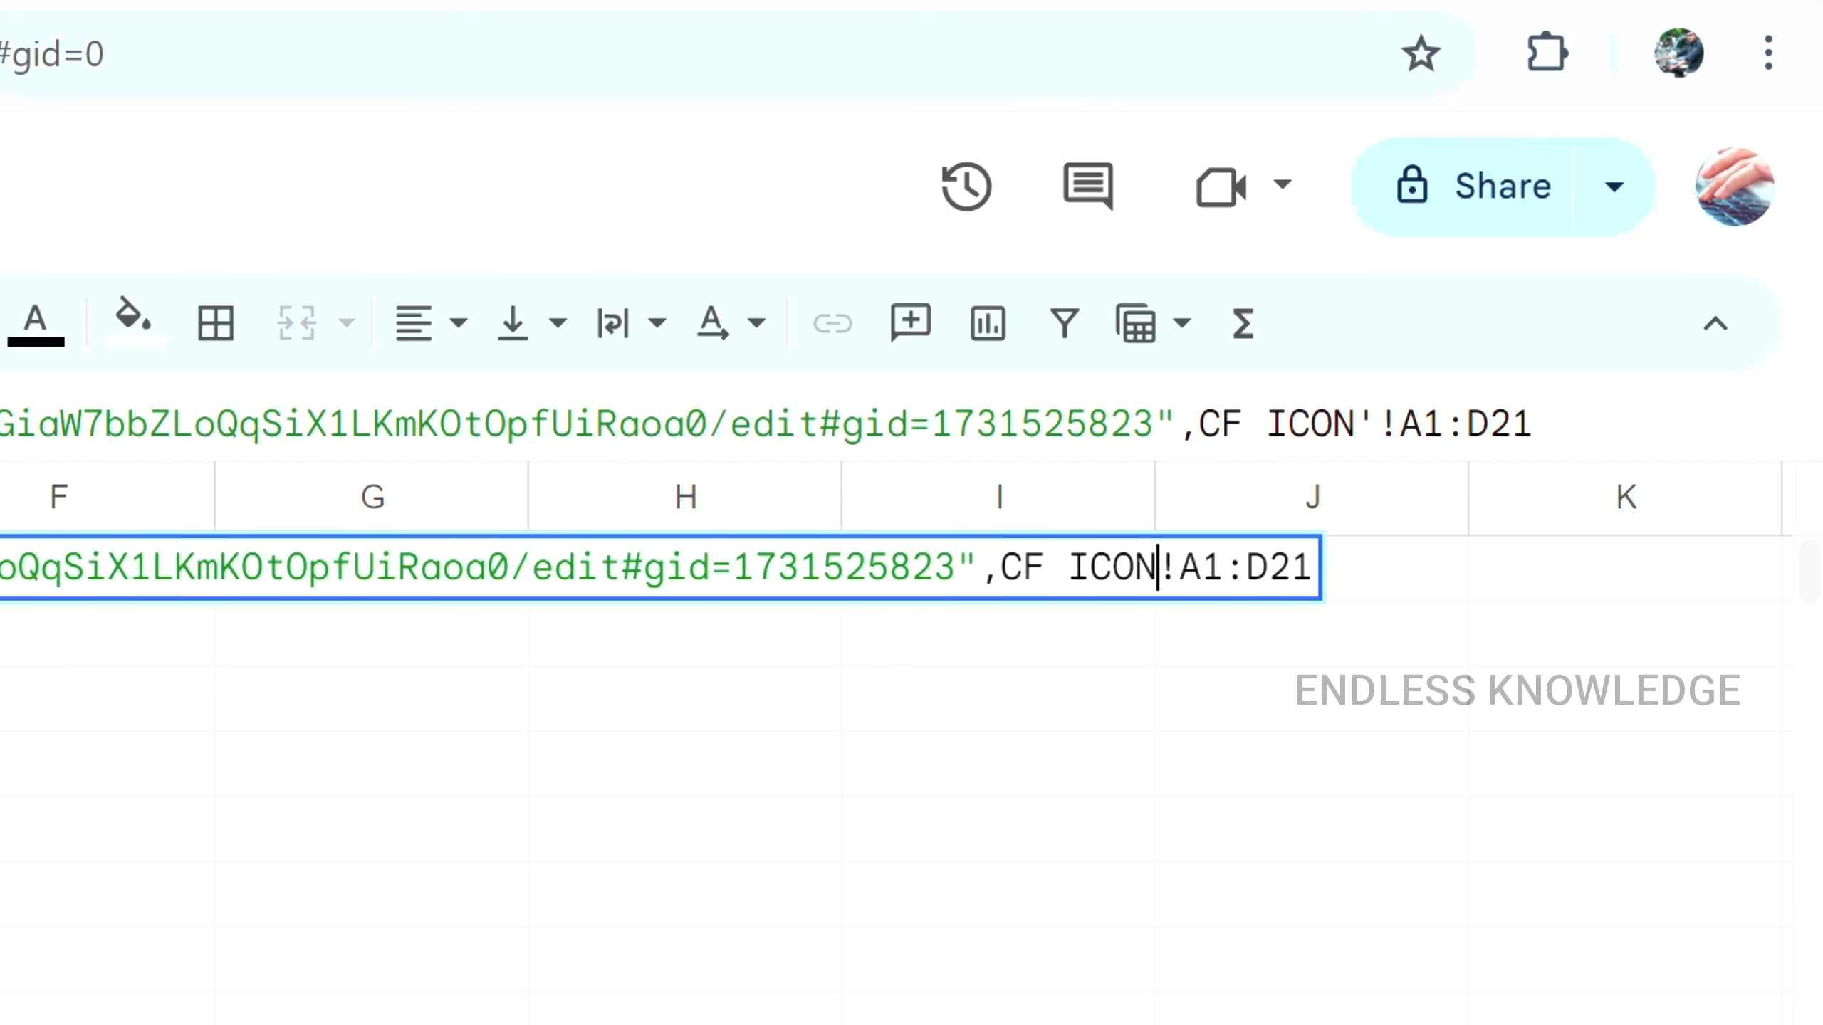
Step: Enclose the range argument CF ICON!A1:D21 in double quotation marks, close the parenthesis and enter the IMPORTRANGE formula
{"action": "key", "text": "Left"}
{"action": "key", "text": "Left"}
{"action": "key", "text": "Left"}
{"action": "key", "text": "Left"}
{"action": "key", "text": "Left"}
{"action": "key", "text": "Left"}
{"action": "key", "text": "Left"}
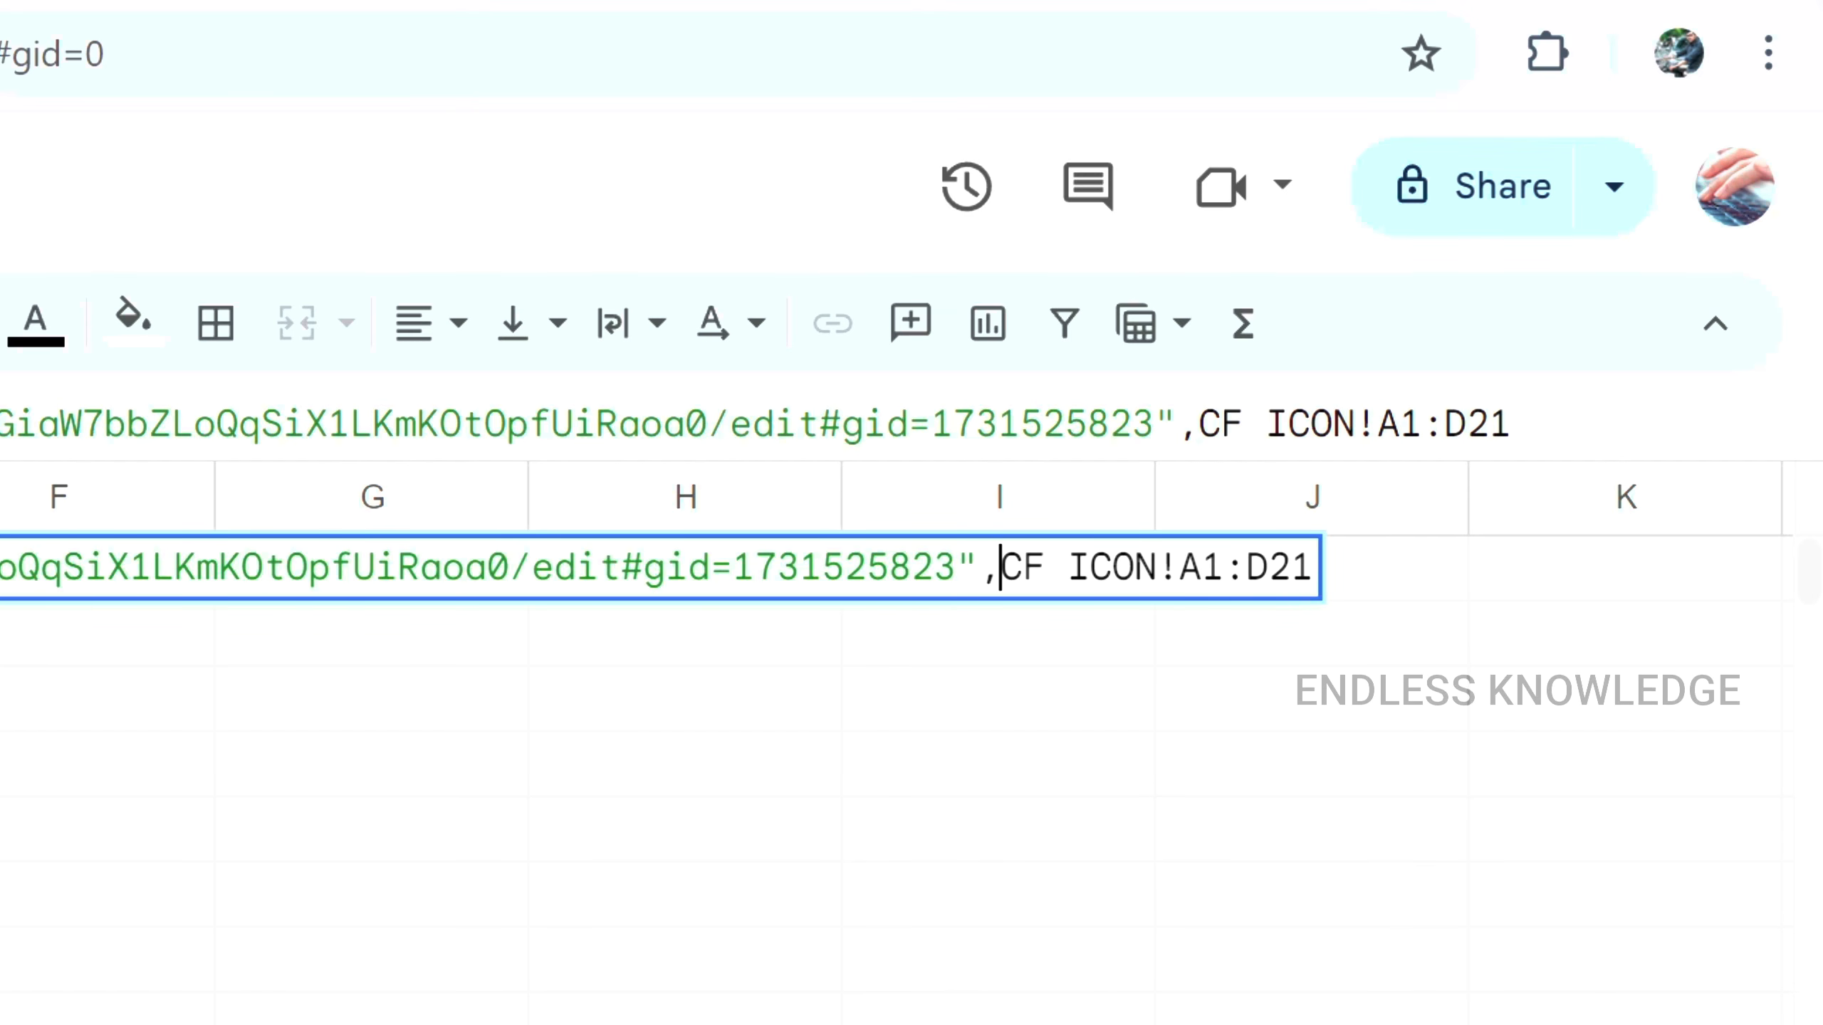
{"action": "type", "text": "\""}
{"action": "key", "text": "End"}
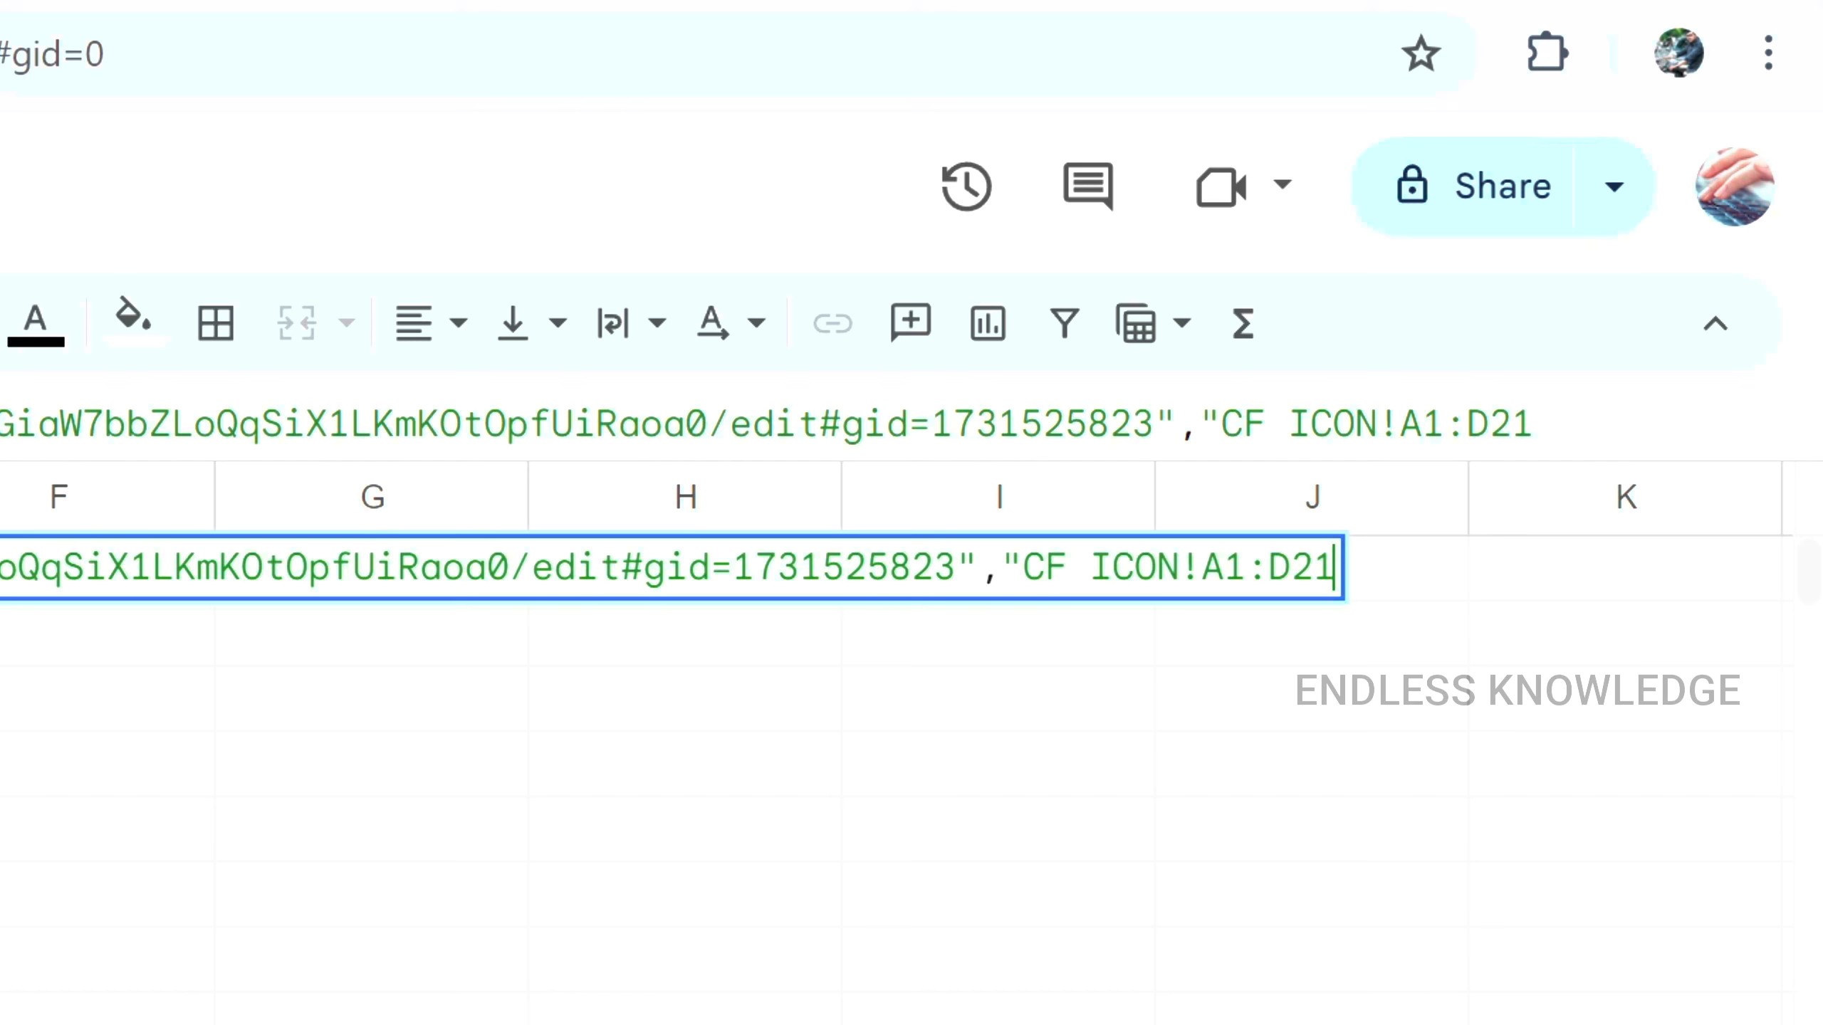
{"action": "type", "text": "\""}
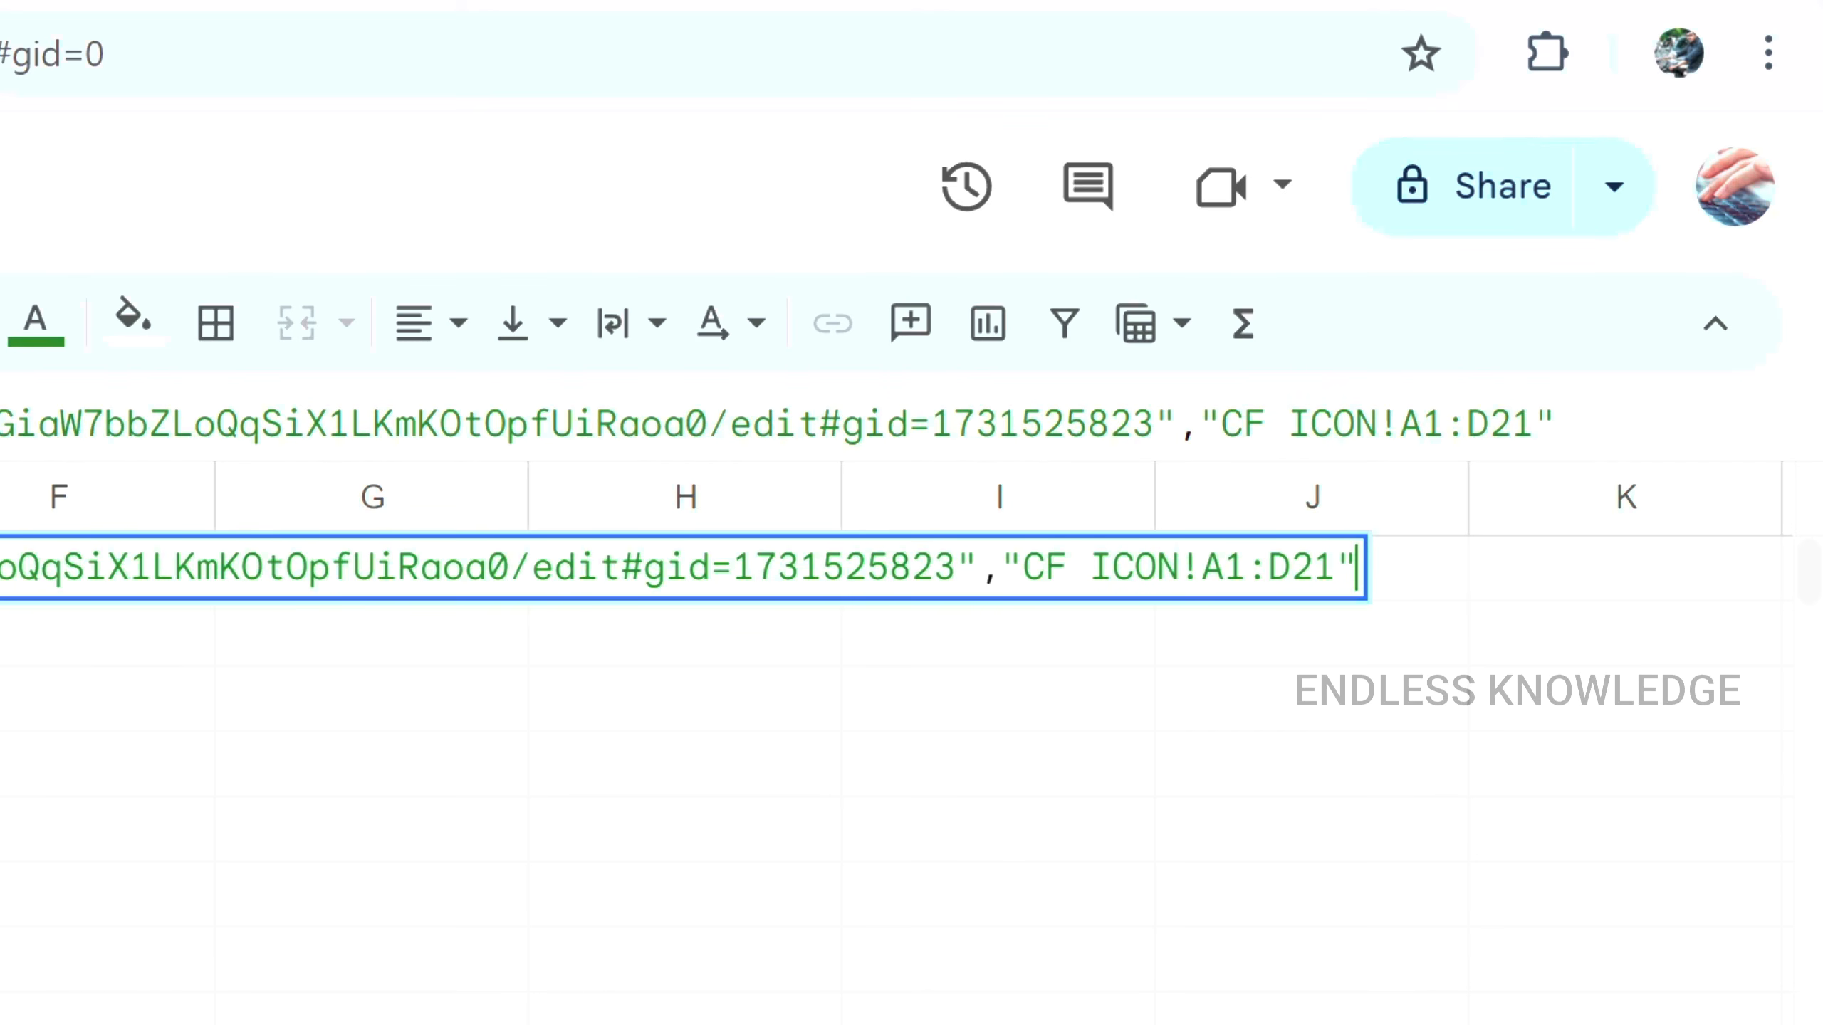
{"action": "type", "text": ")"}
{"action": "key", "text": "Return"}
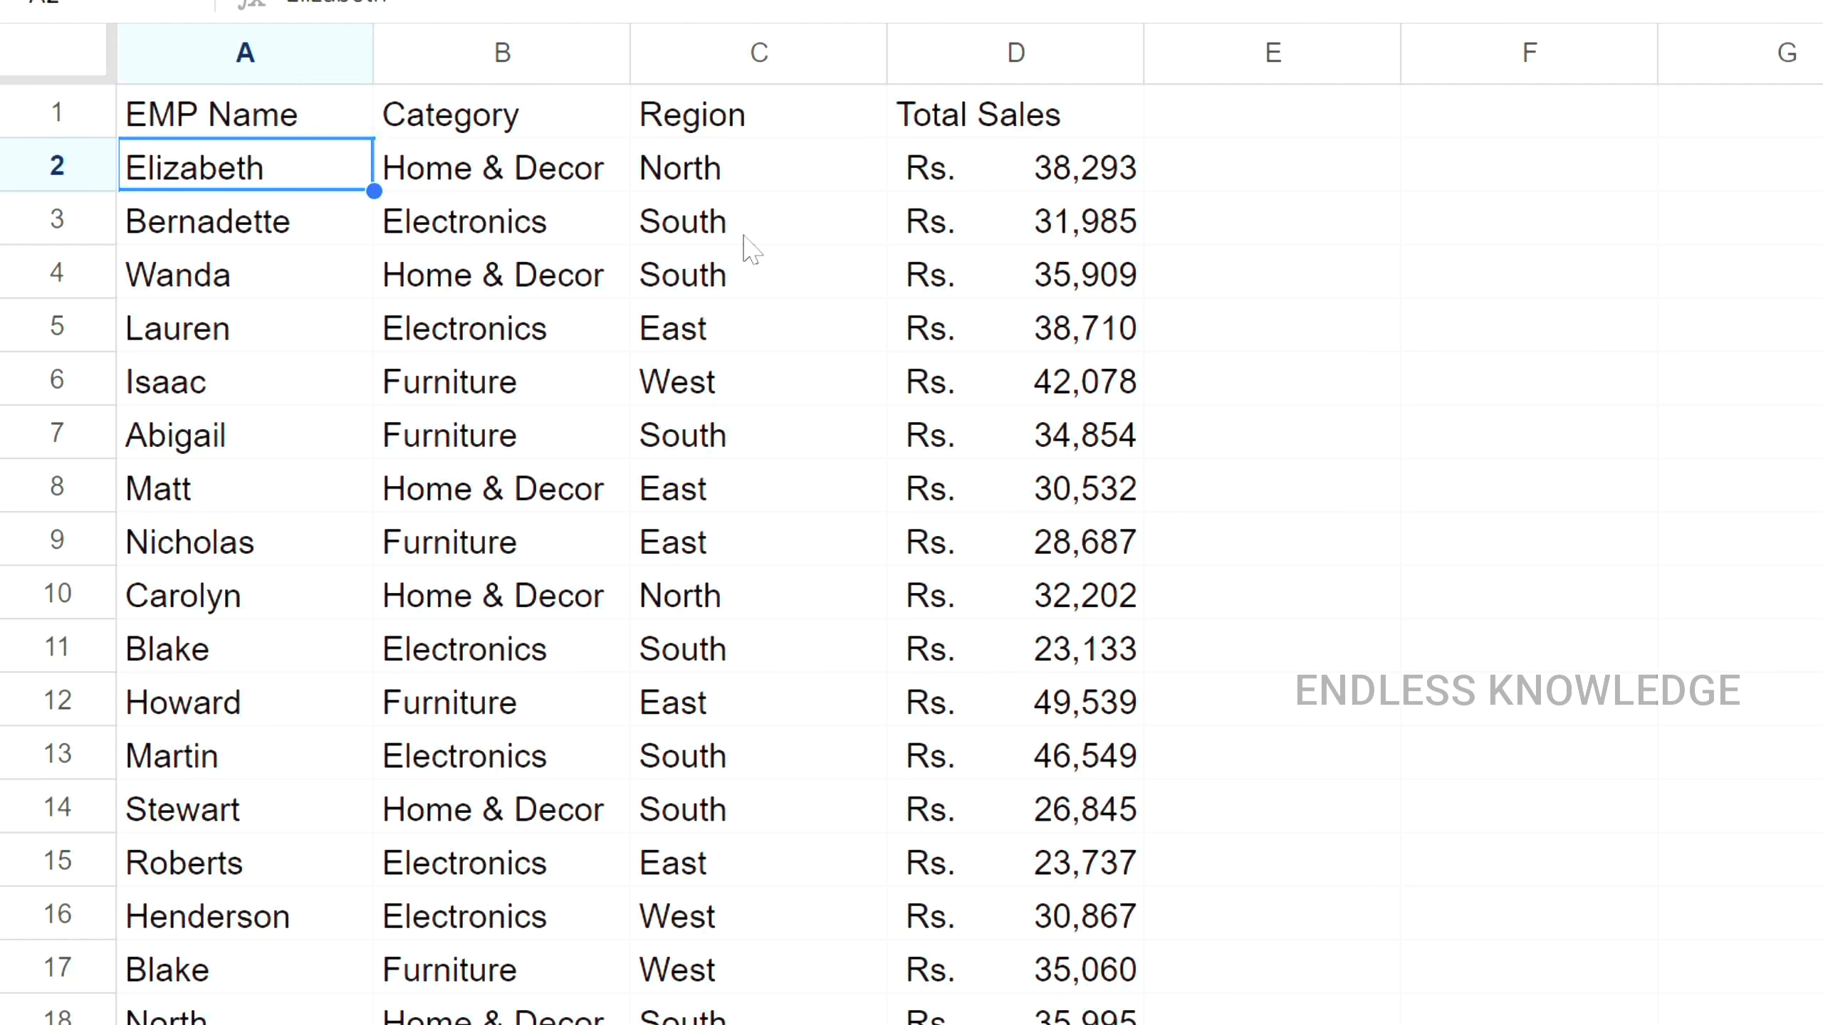
Step: Examine the imported table and the IMPORTRANGE formula in cell A1, highlighting the imported rows from A1 down to D16
{"action": "left_click", "coordinate": [747, 237]}
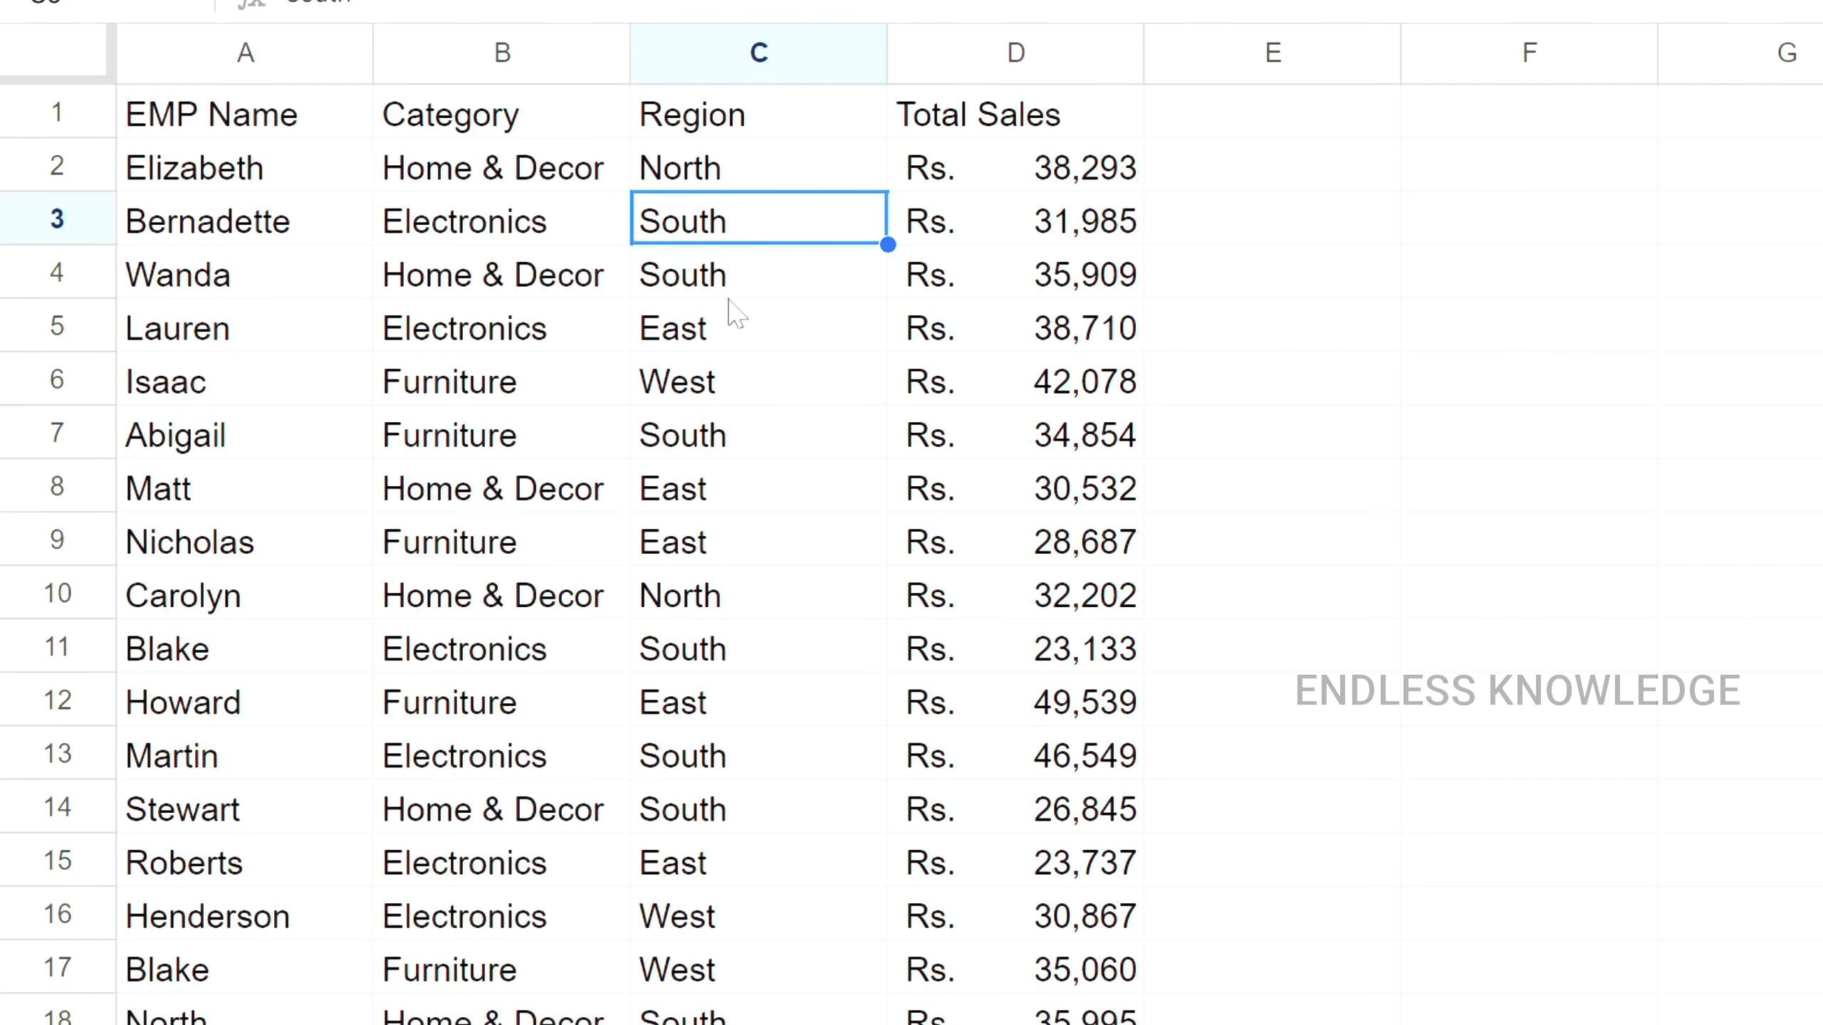
{"action": "left_click", "coordinate": [332, 126]}
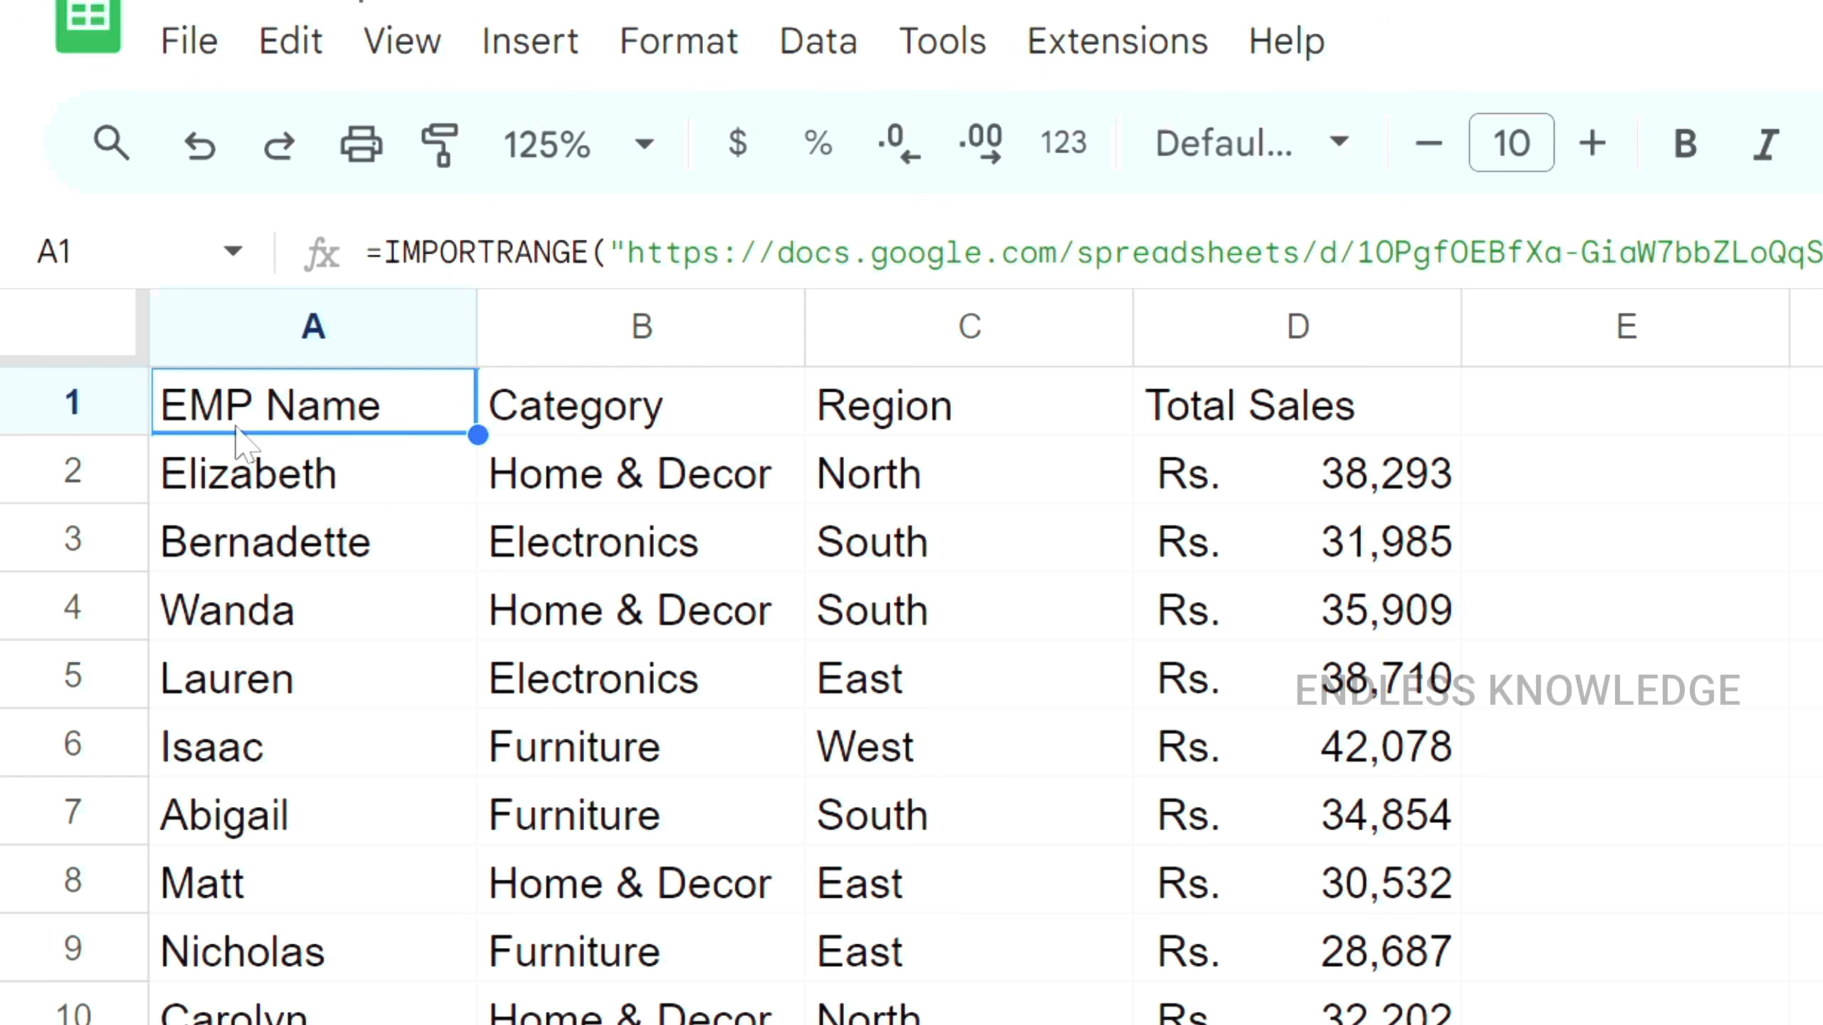
{"action": "left_click_drag", "start_coordinate": [239, 434], "coordinate": [979, 1016]}
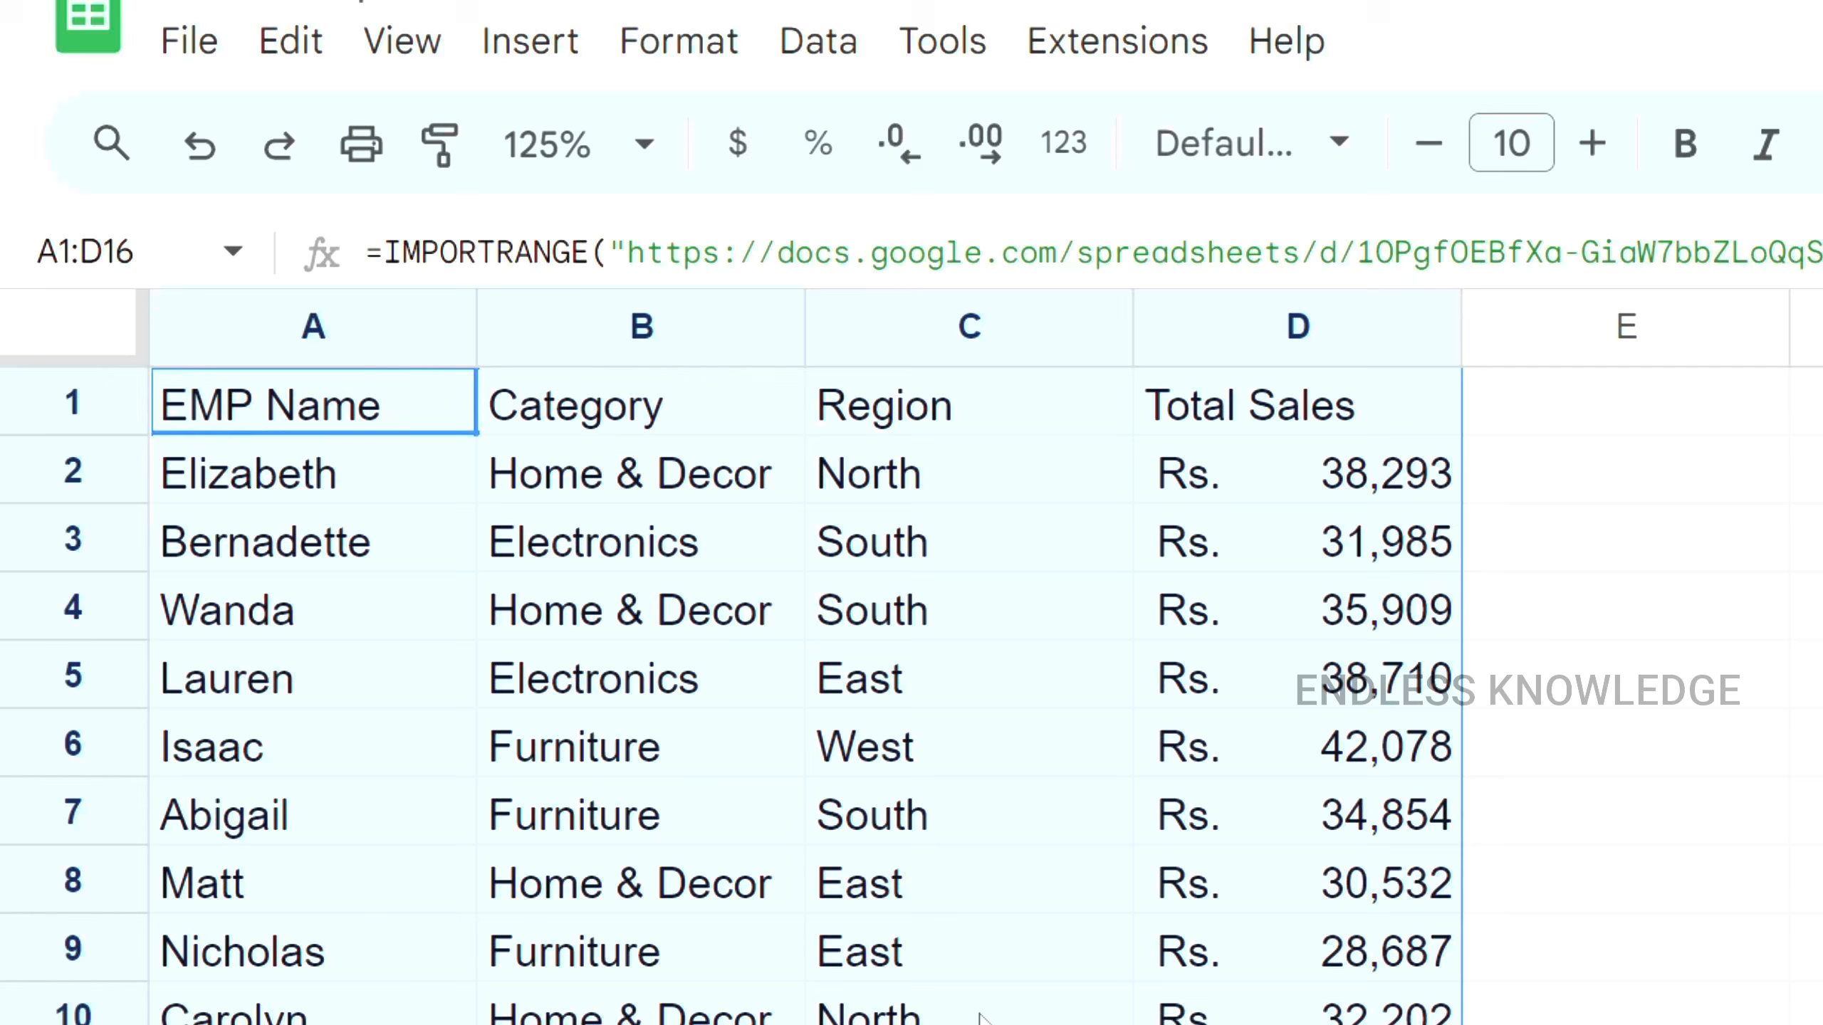
Step: Try to overwrite the imported value in cell C9 with "sd" and clear the entry again
{"action": "left_click", "coordinate": [964, 978]}
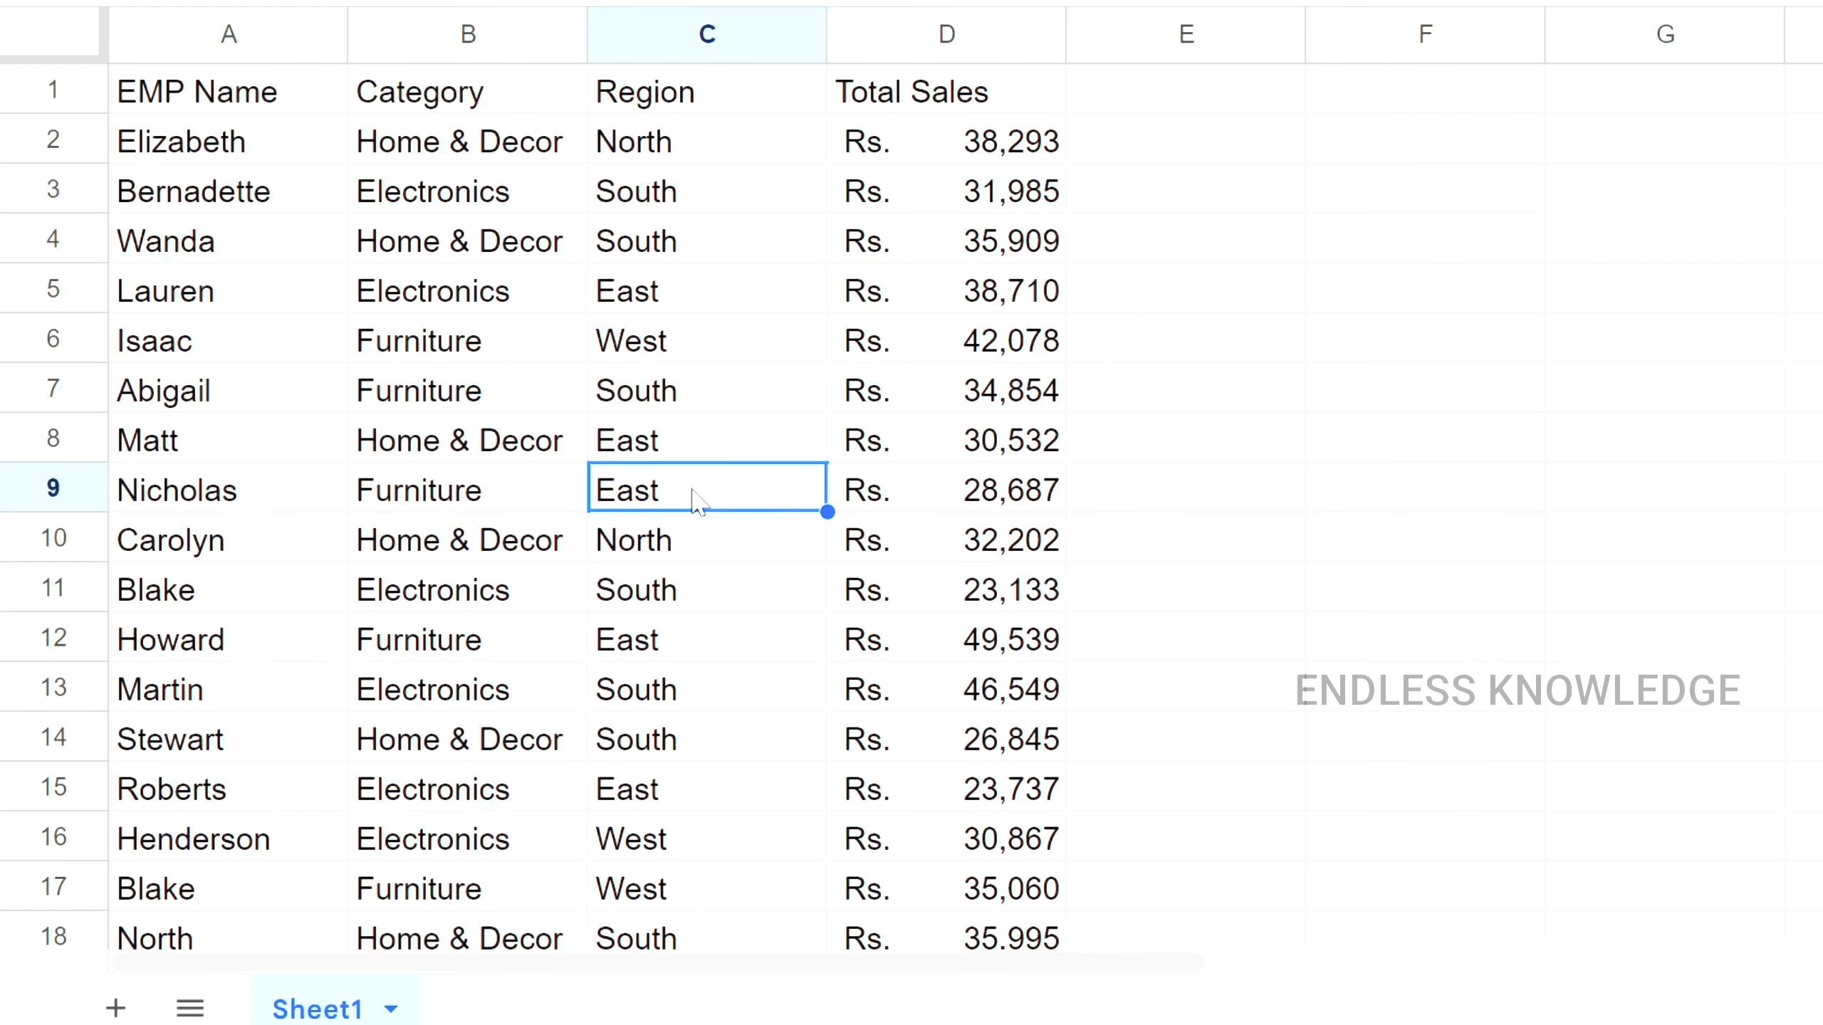
{"action": "type", "text": "sd"}
{"action": "key", "text": "Return"}
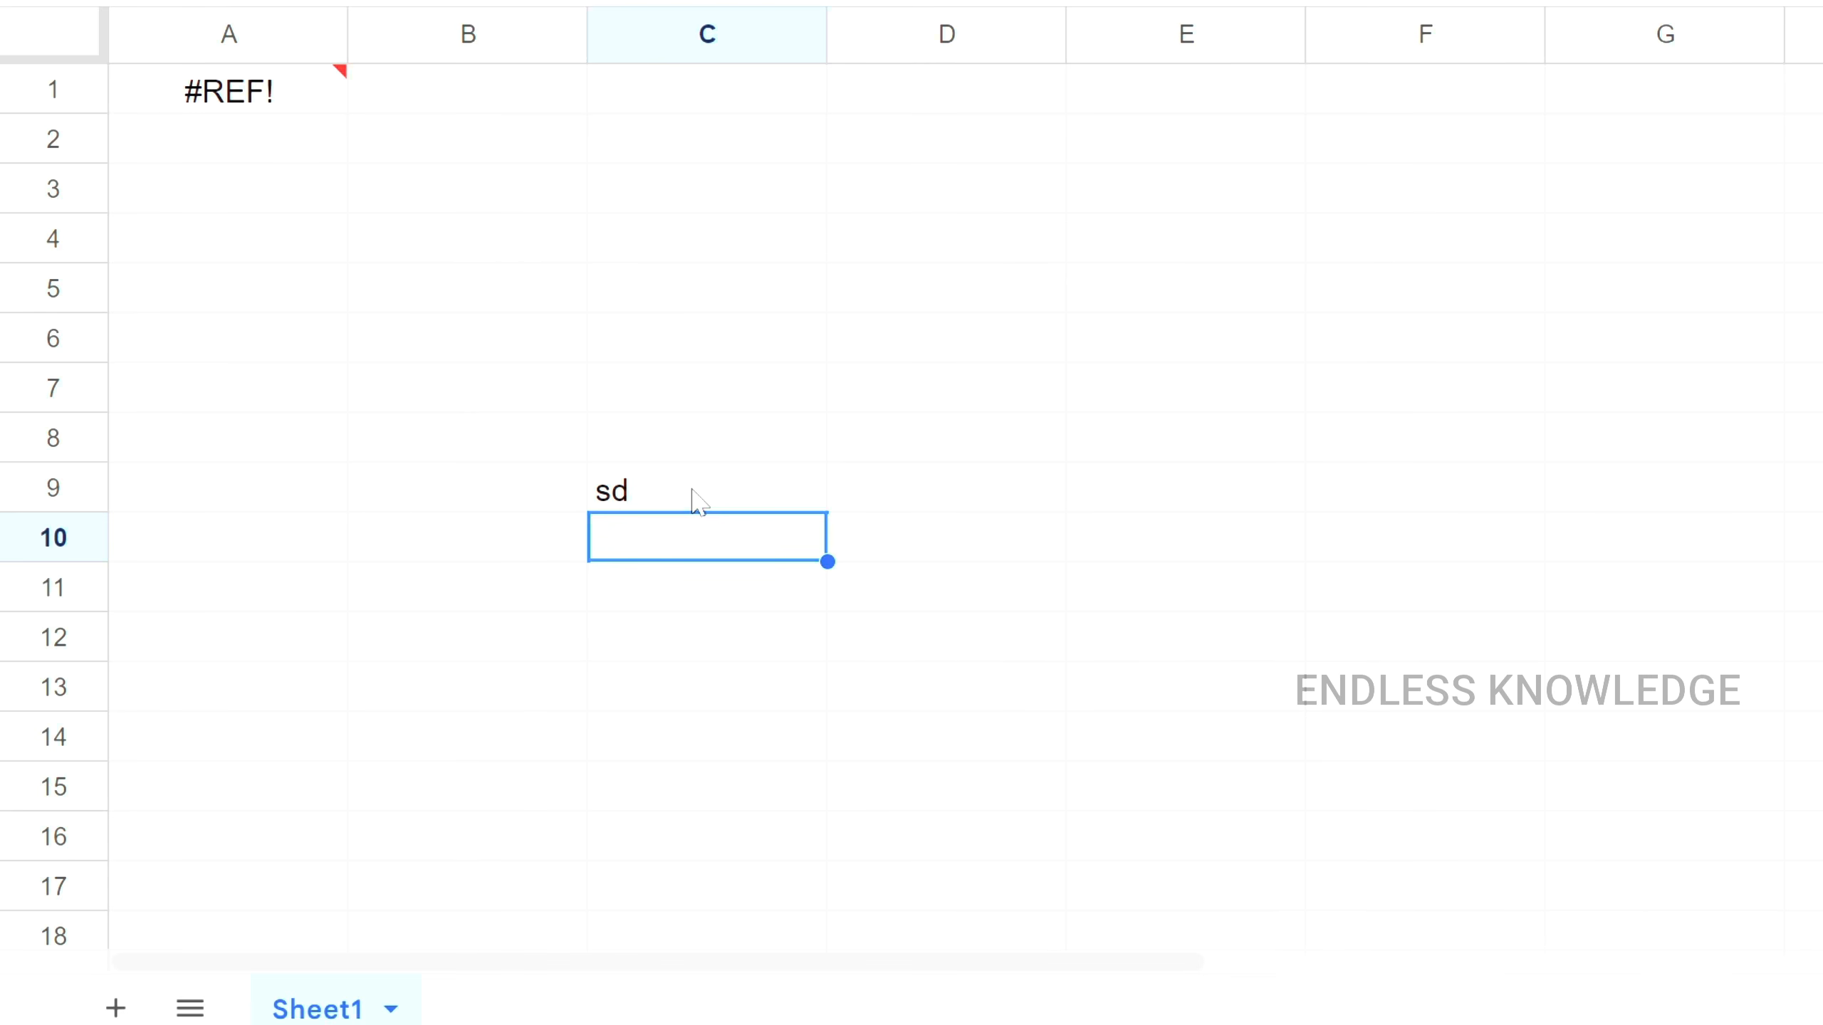
{"action": "left_click", "coordinate": [693, 491]}
{"action": "key", "text": "Delete"}
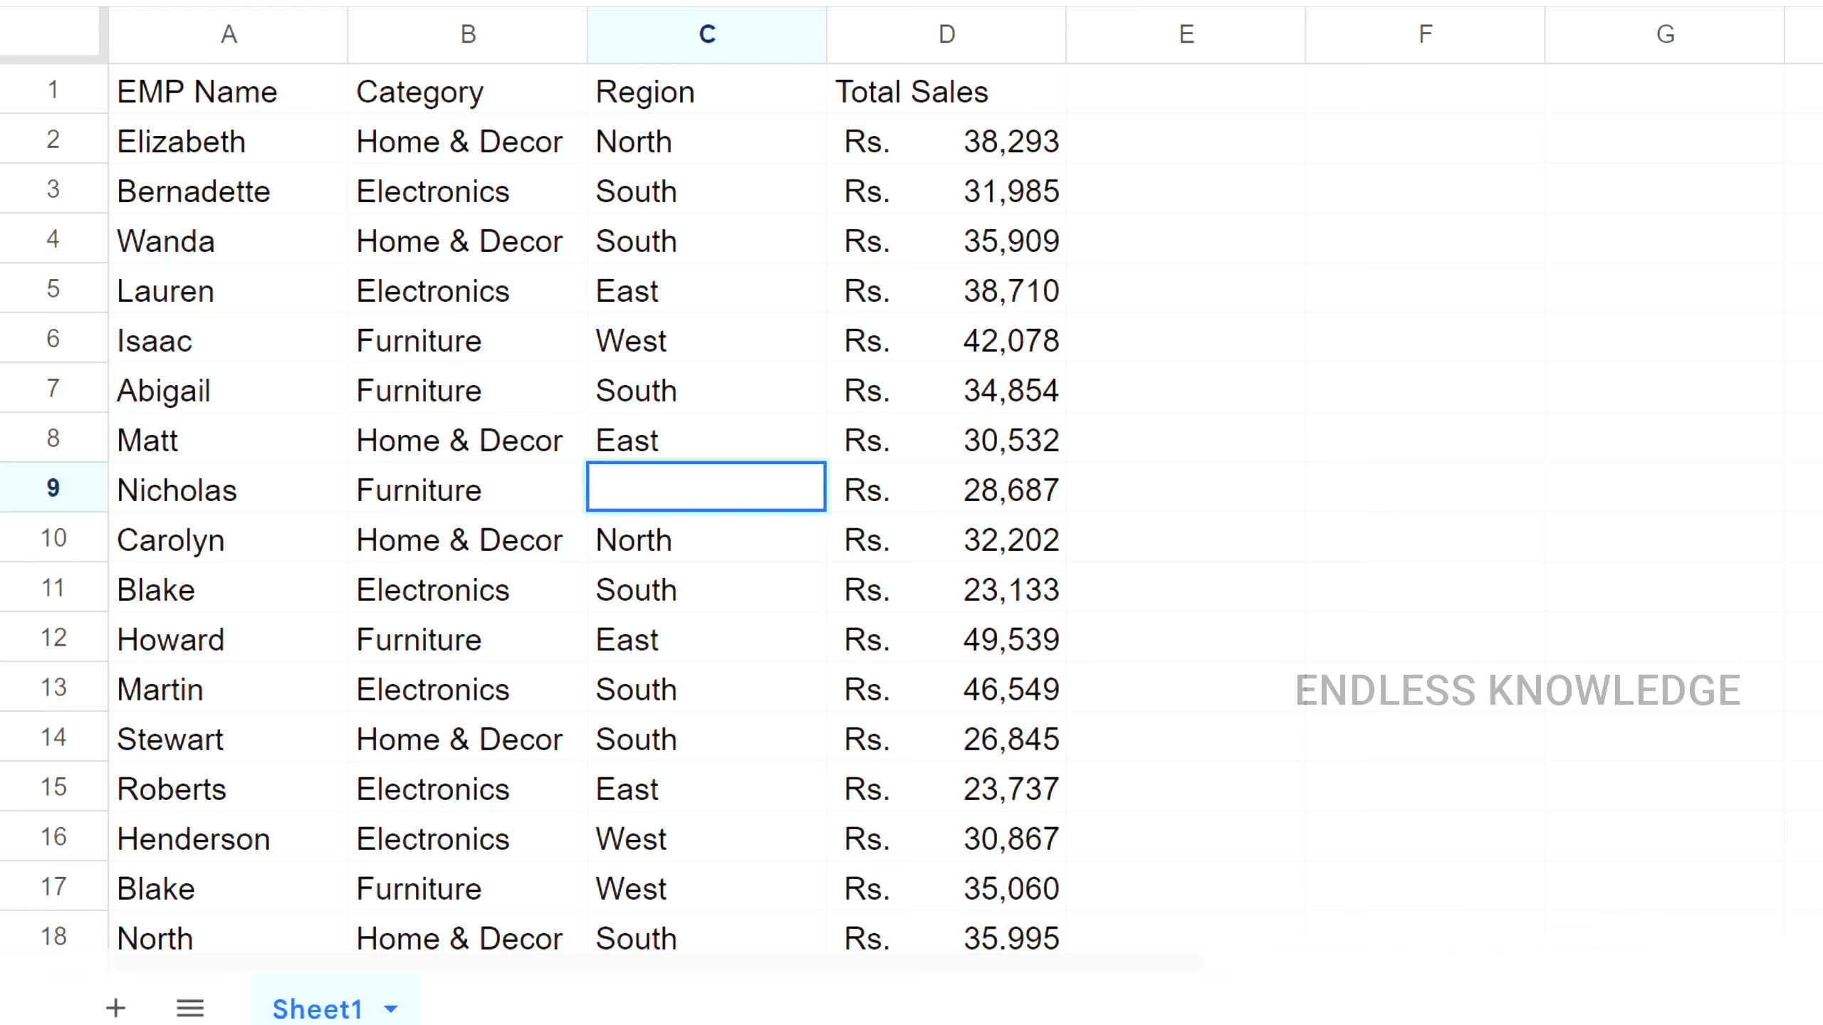
{"action": "key", "text": "Return"}
{"action": "left_click", "coordinate": [694, 491]}
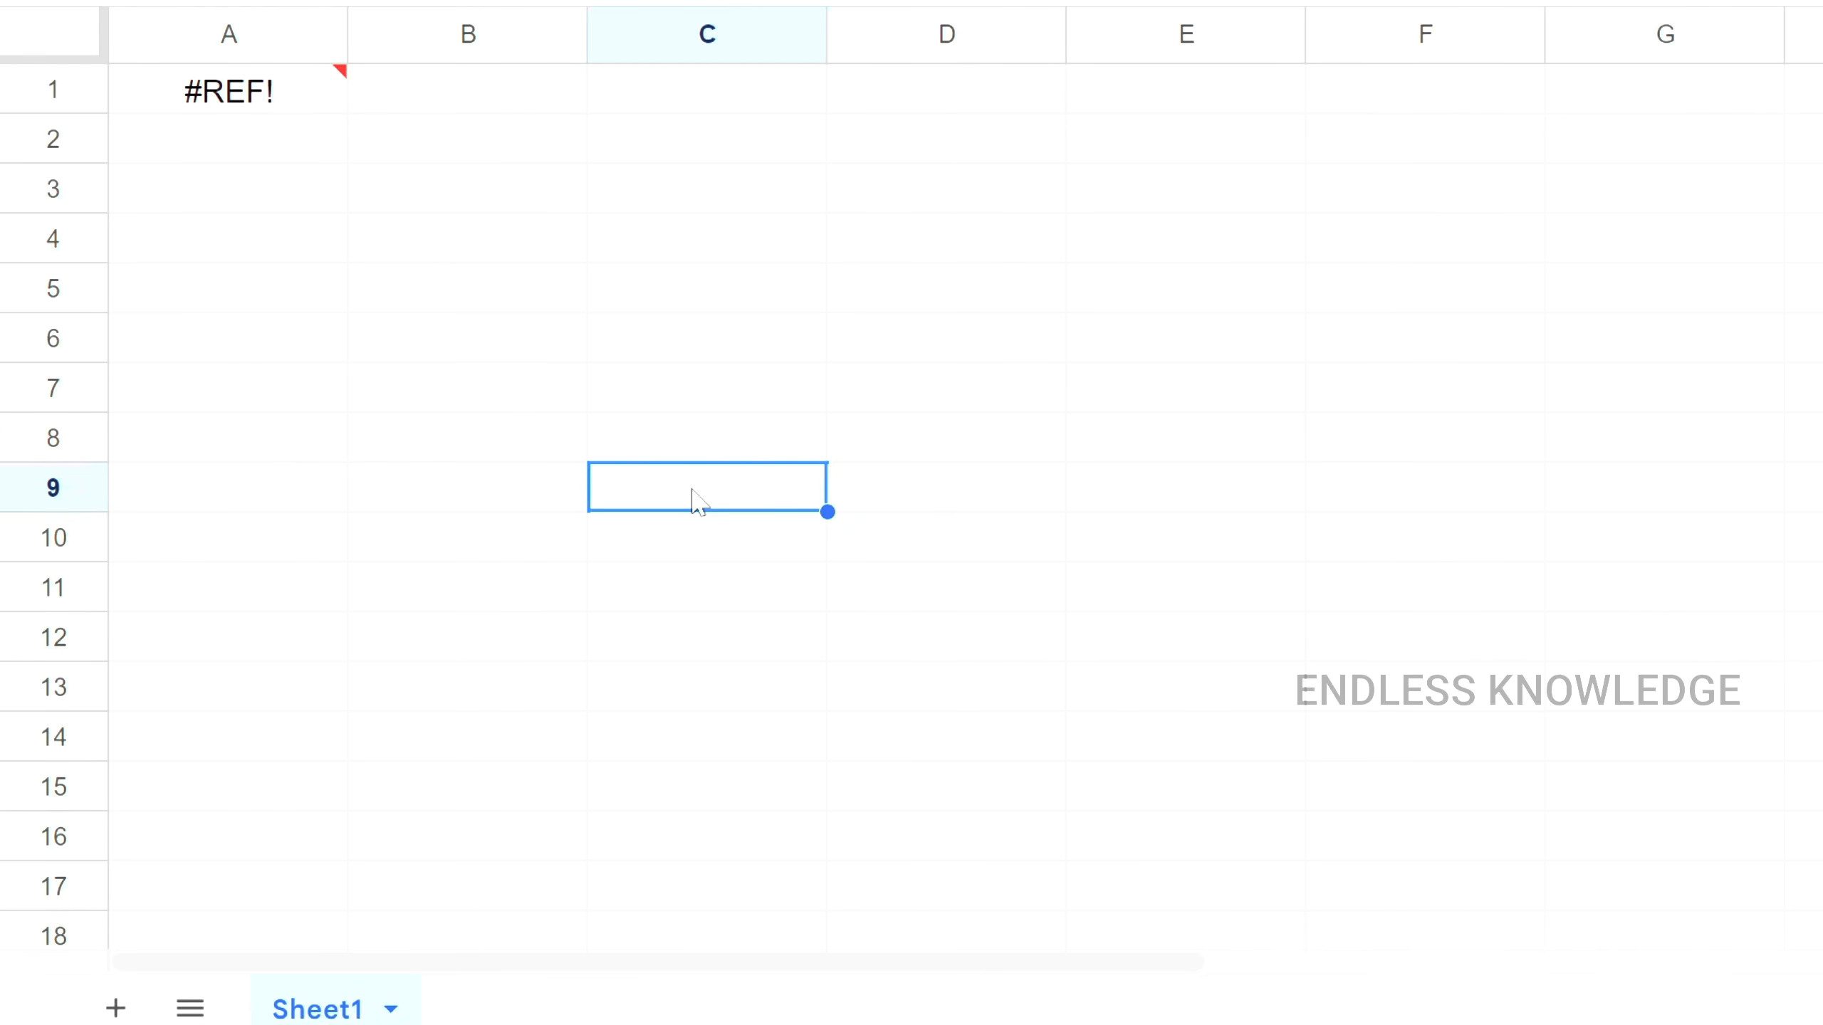
{"action": "key", "text": "Delete"}
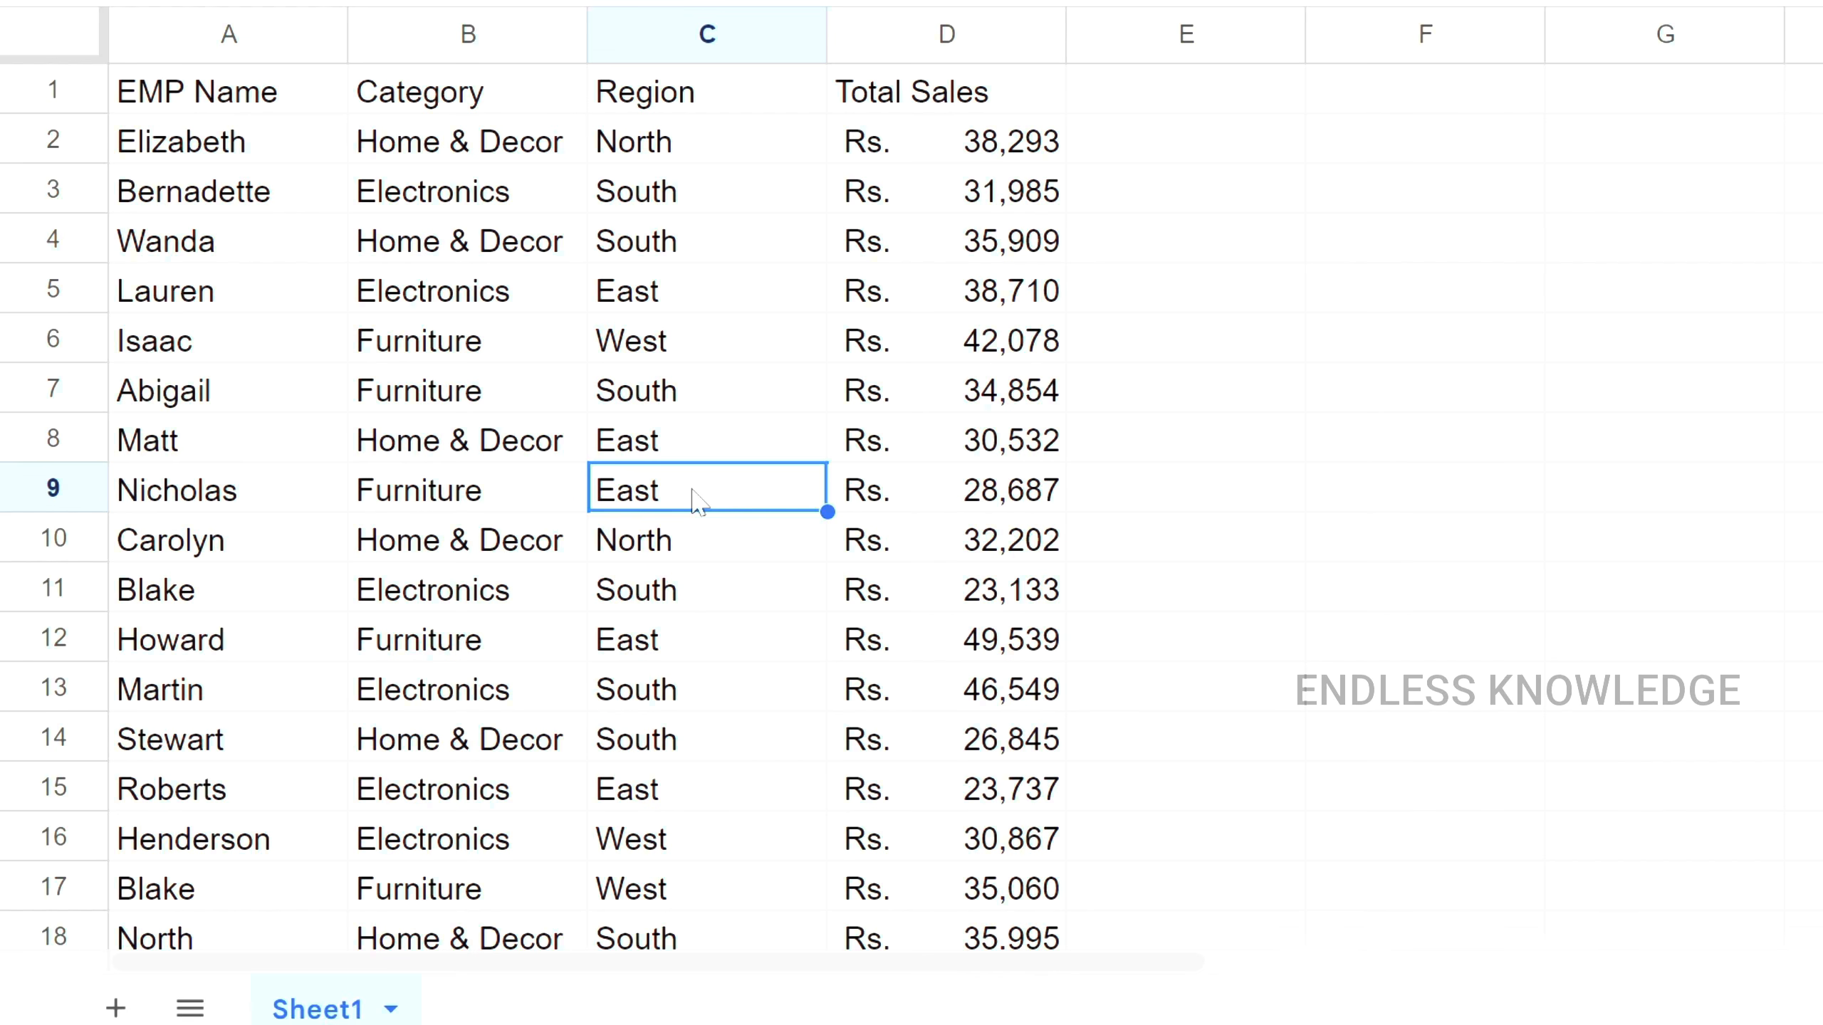
Step: Try to change the imported region in cell C7 to "Sout" and undo the edit
{"action": "left_click", "coordinate": [768, 396]}
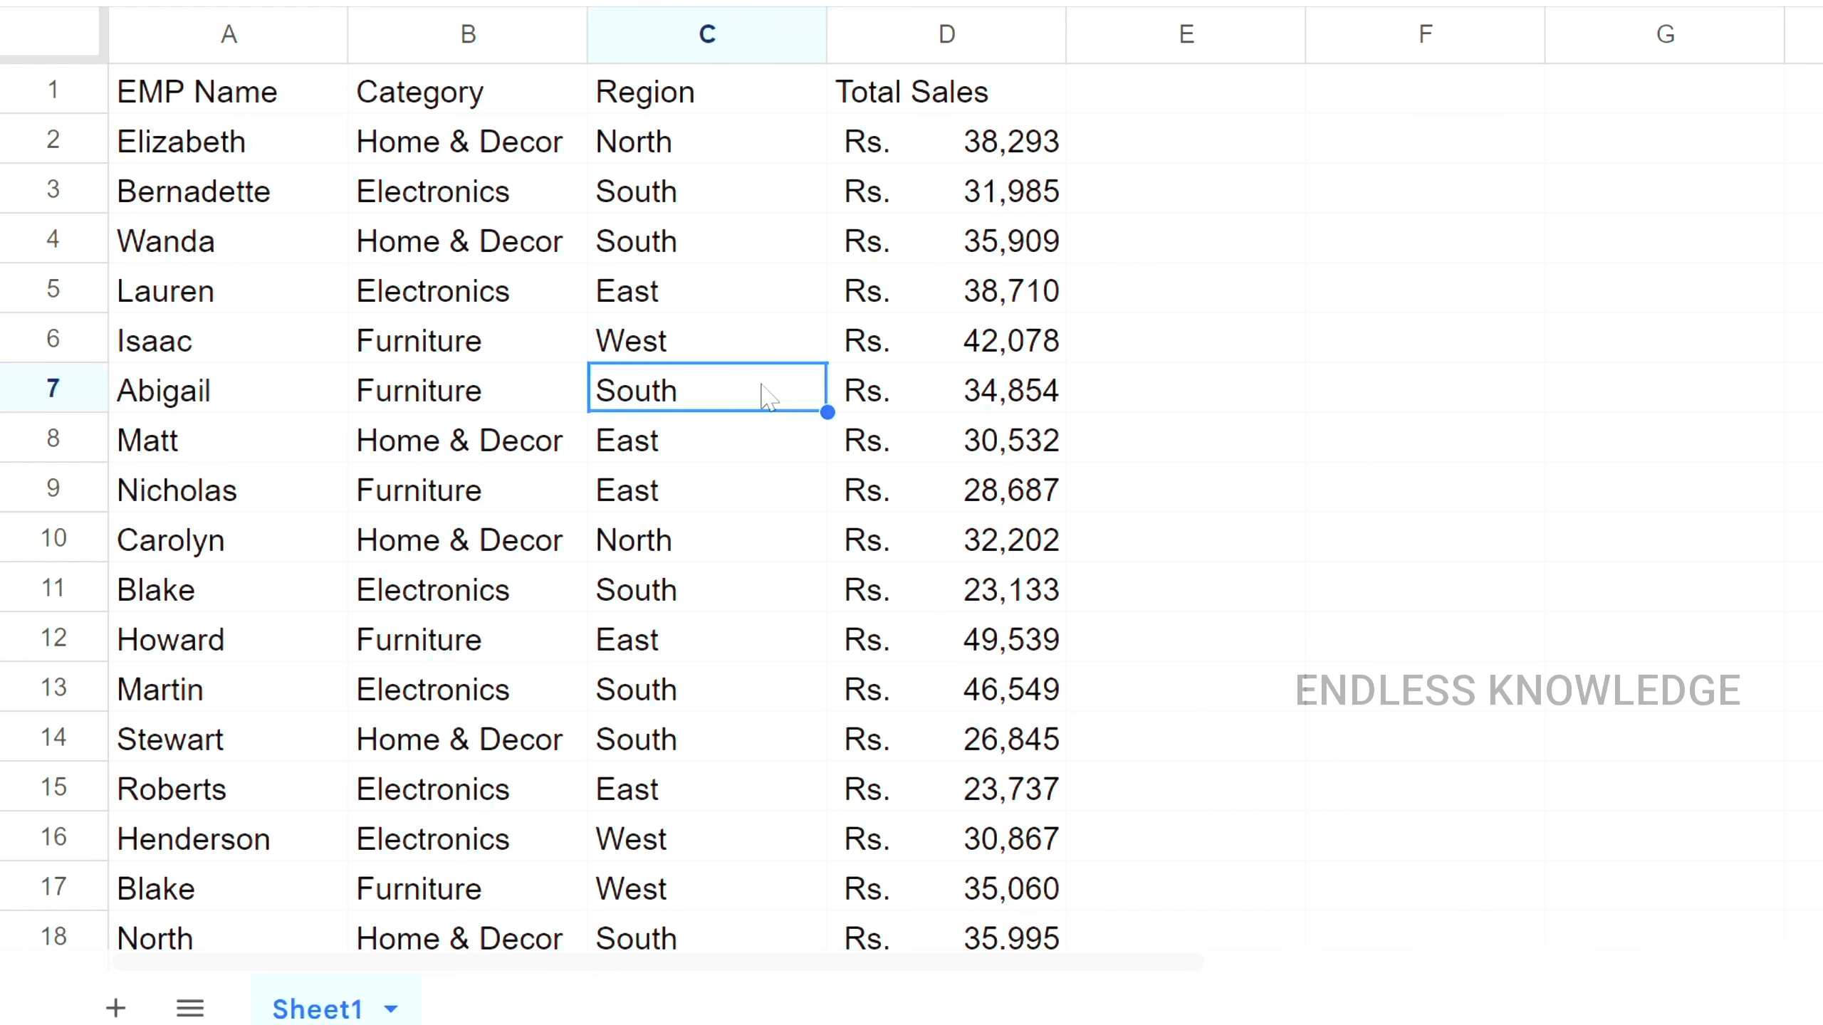
{"action": "double_click", "coordinate": [768, 395]}
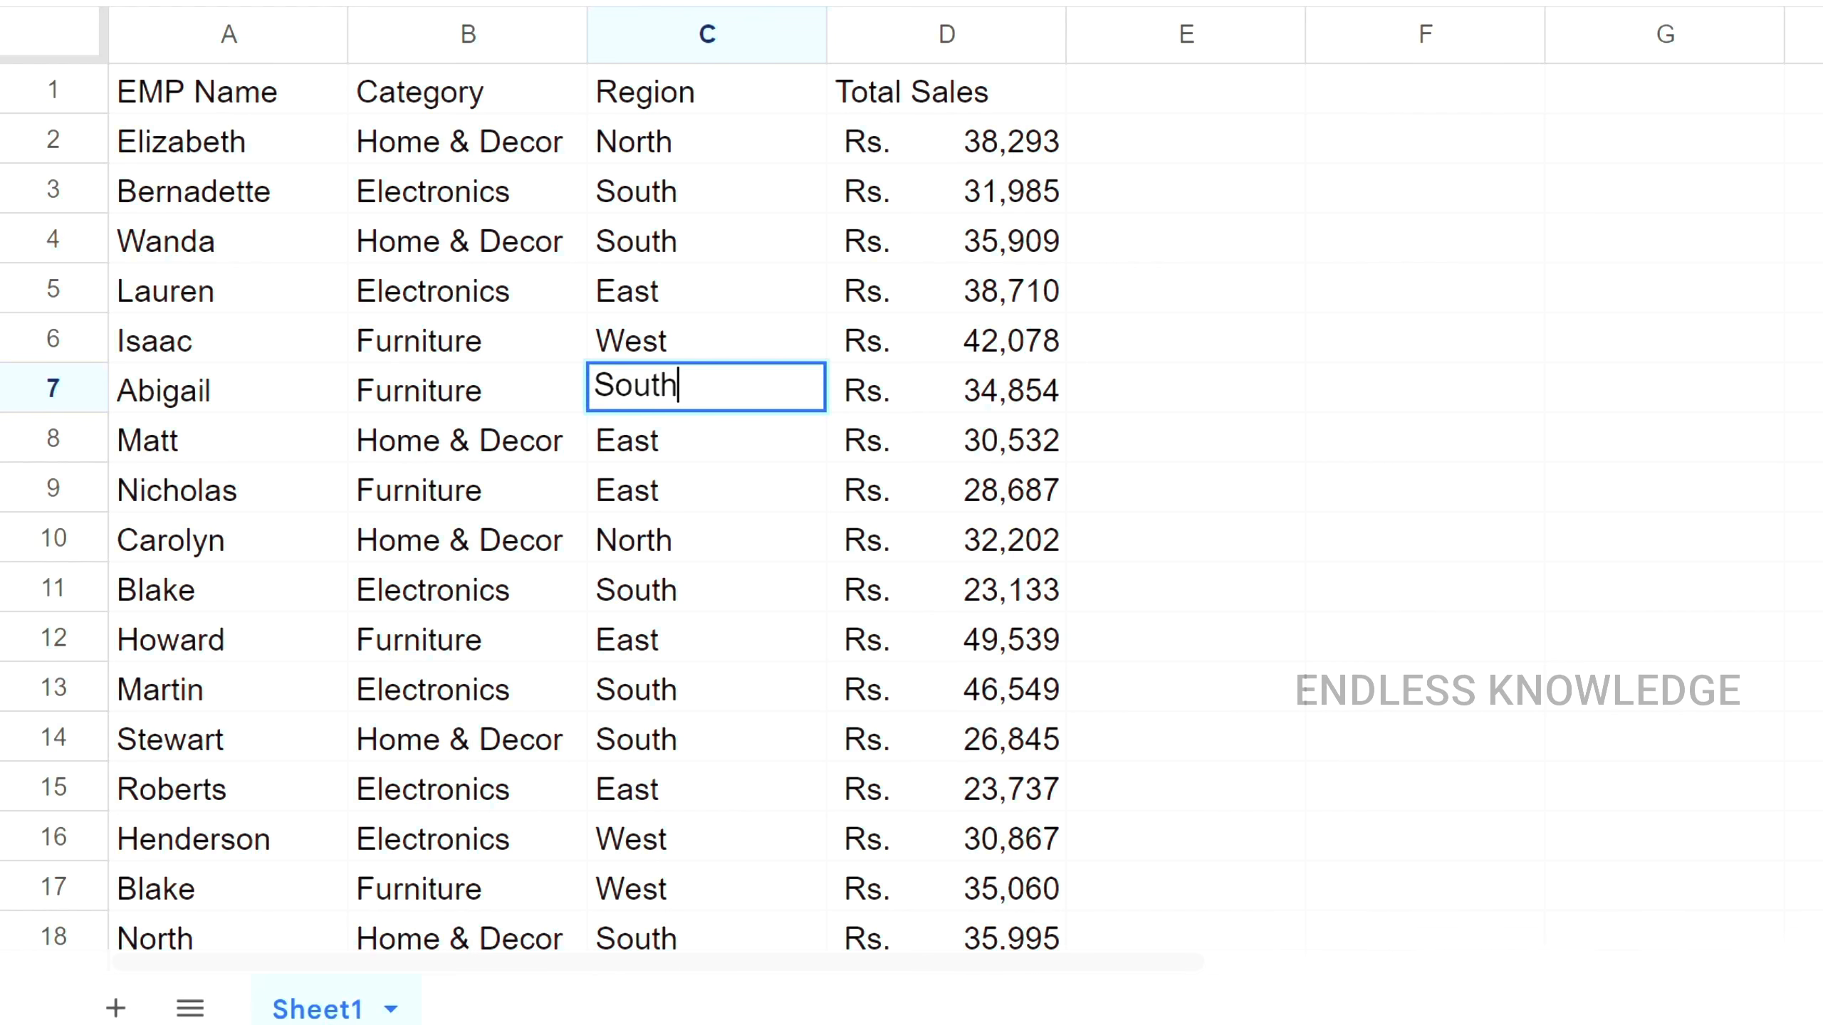
{"action": "key", "text": "BackSpace"}
{"action": "key", "text": "Return"}
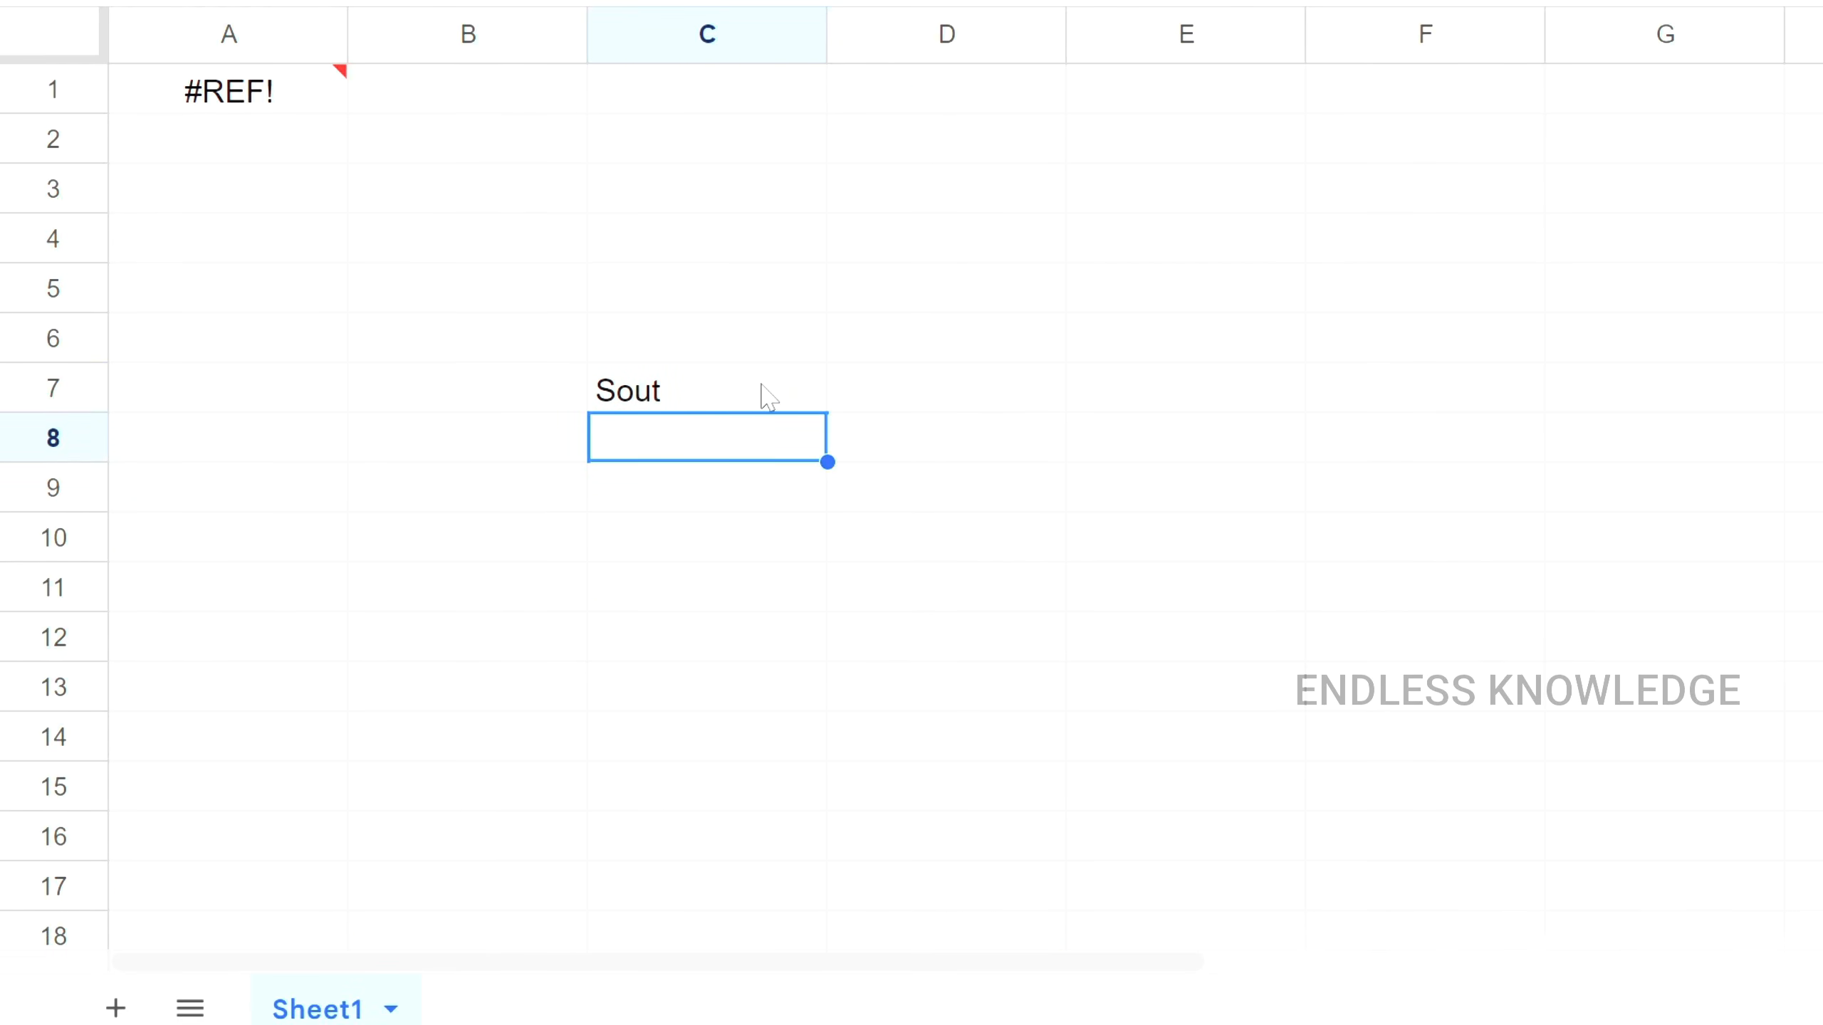
{"action": "left_click", "coordinate": [768, 395]}
{"action": "key", "text": "ctrl+z"}
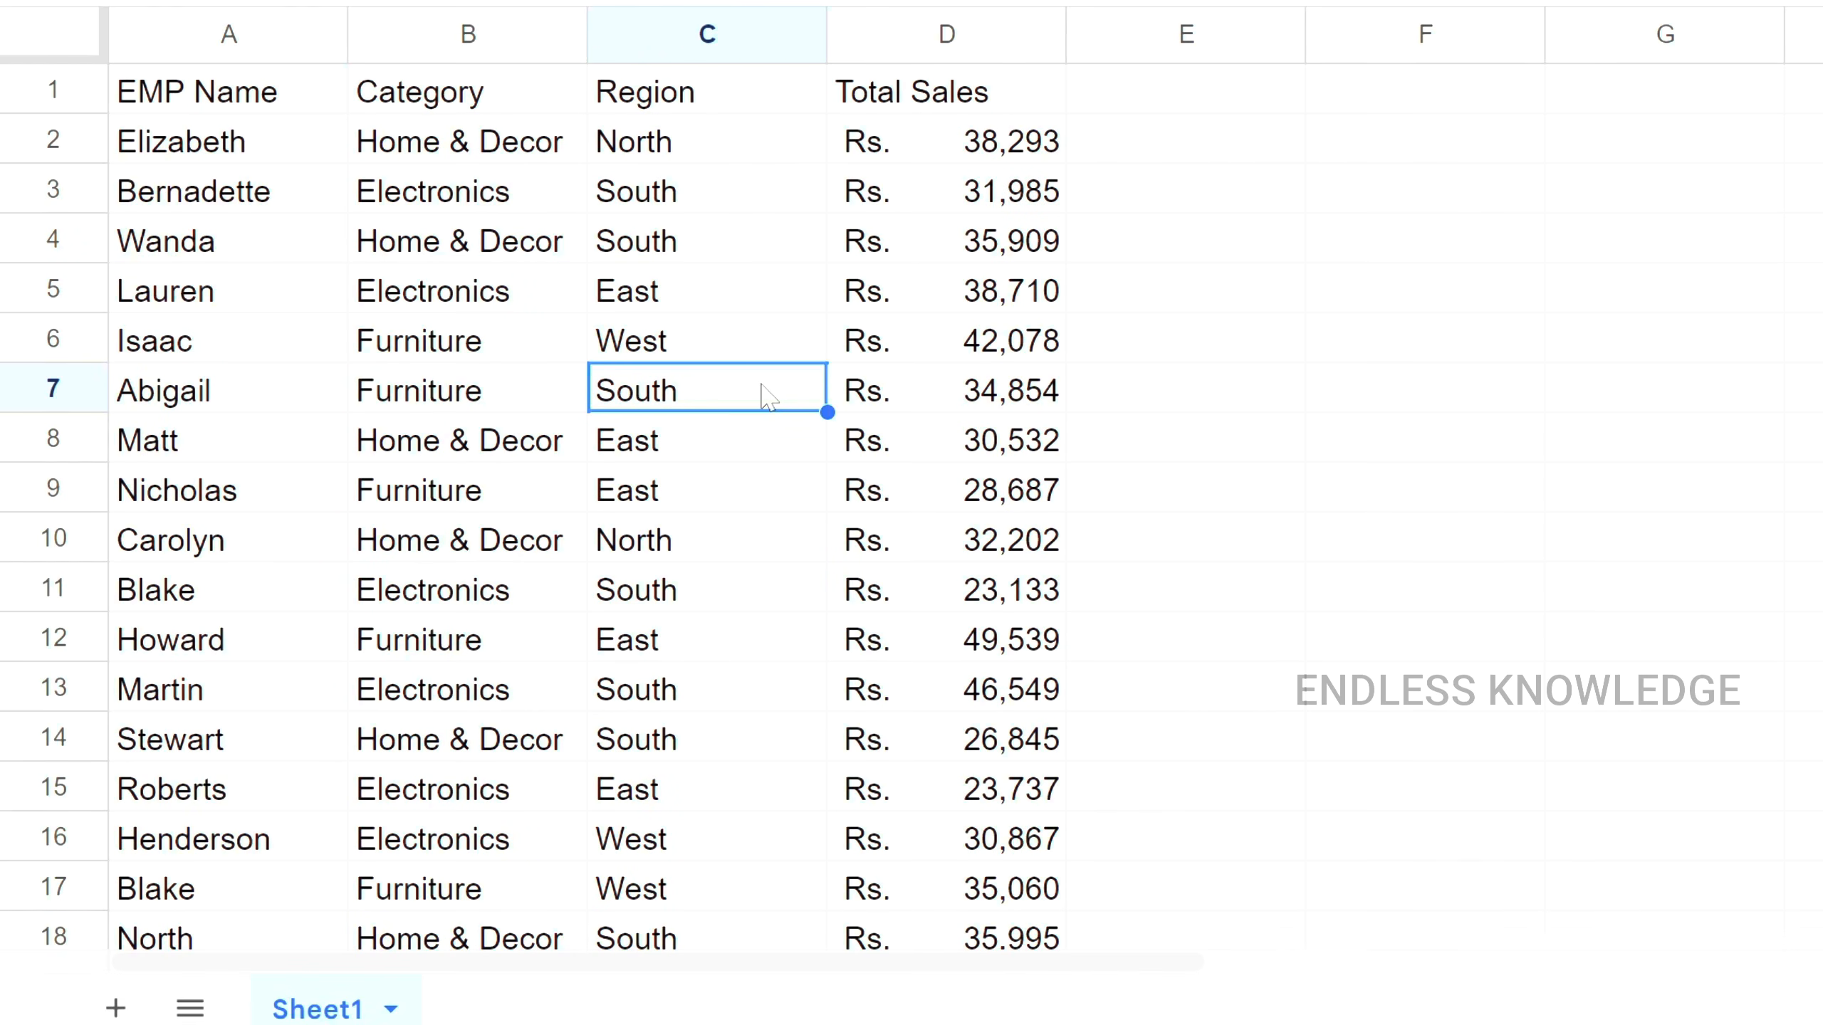
Step: Copy the entire imported table from Sheet1 and paste it into cell A1 of a newly added sheet
{"action": "left_click", "coordinate": [276, 91]}
{"action": "key", "text": "ctrl+a"}
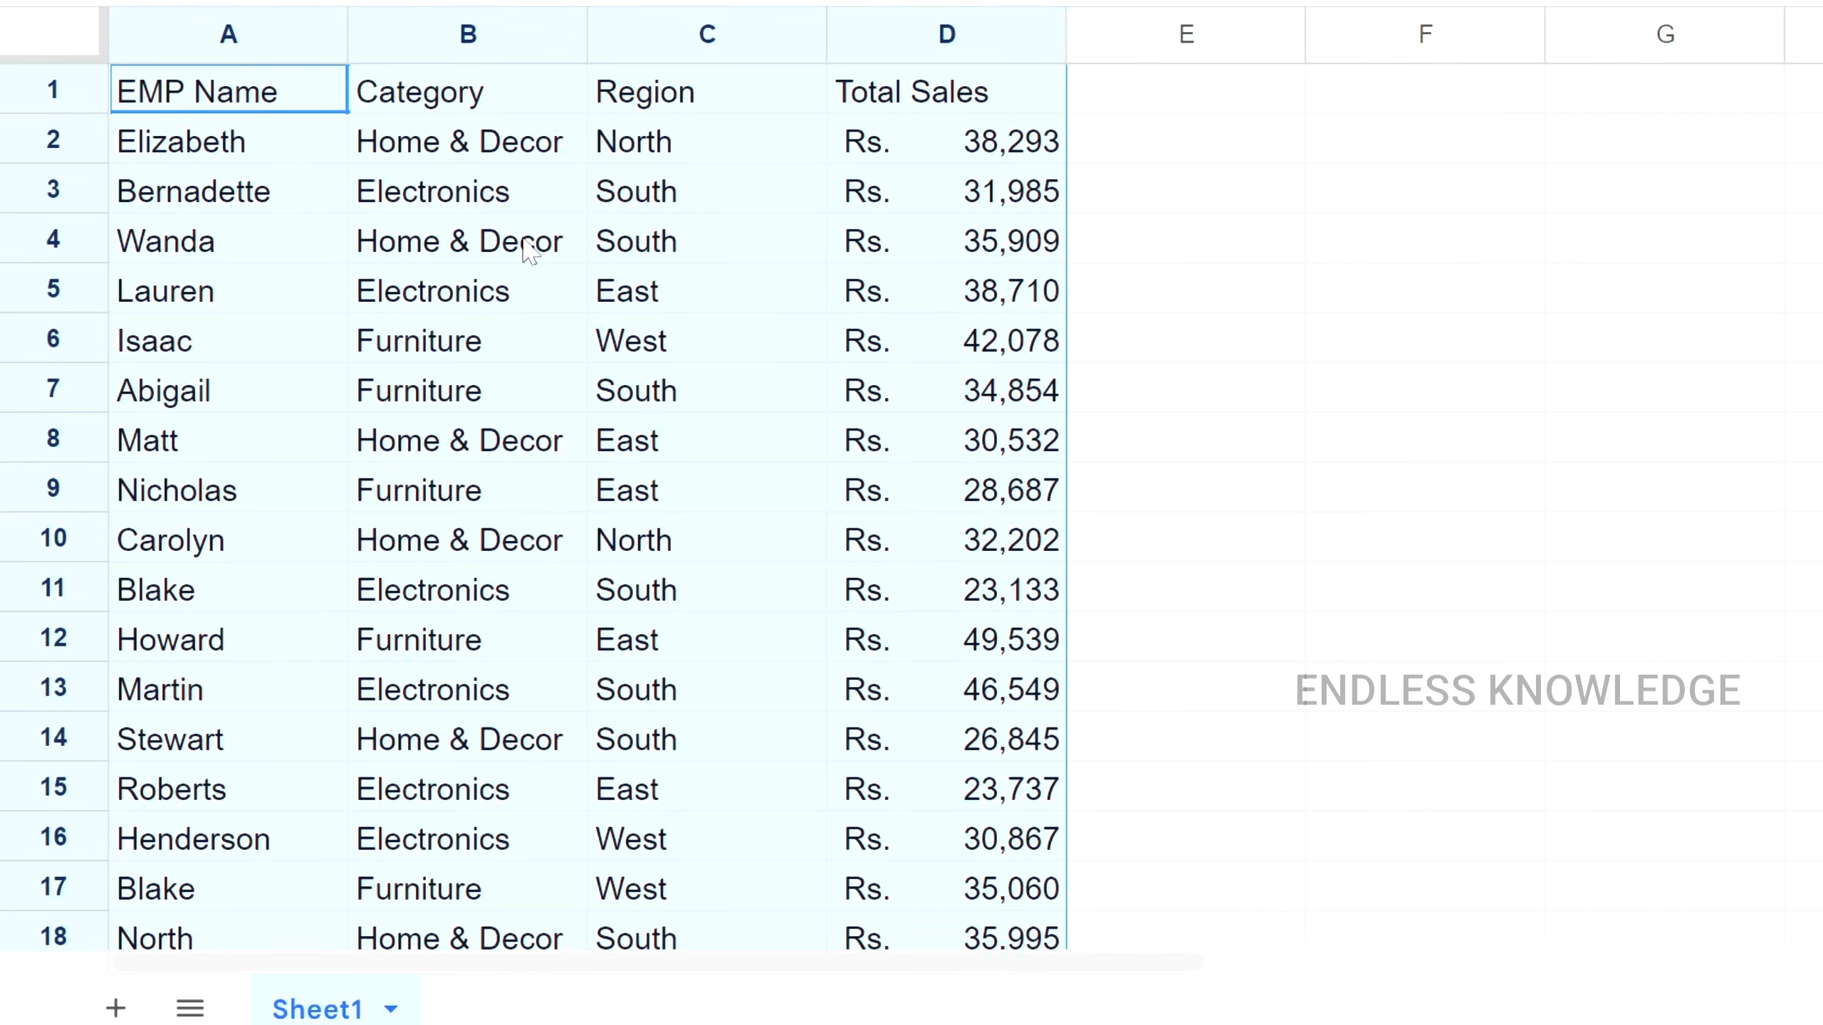
{"action": "key", "text": "ctrl+c"}
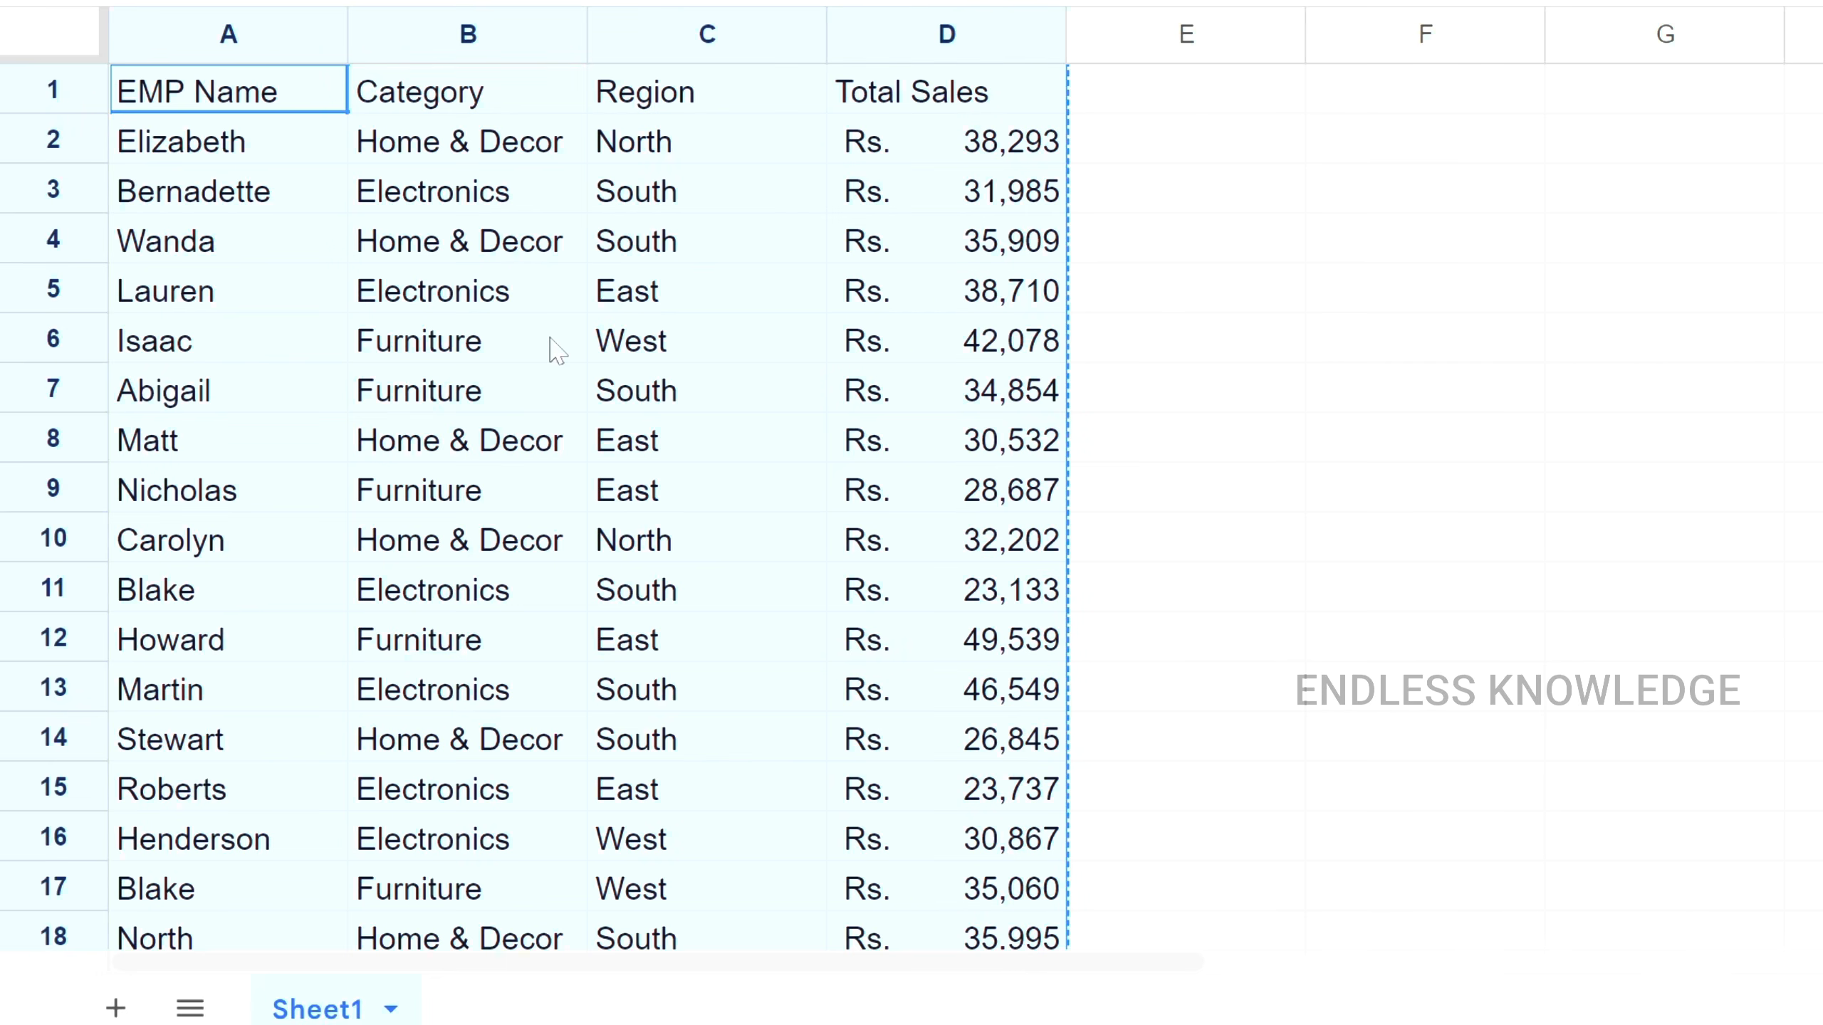
{"action": "left_click", "coordinate": [119, 1013]}
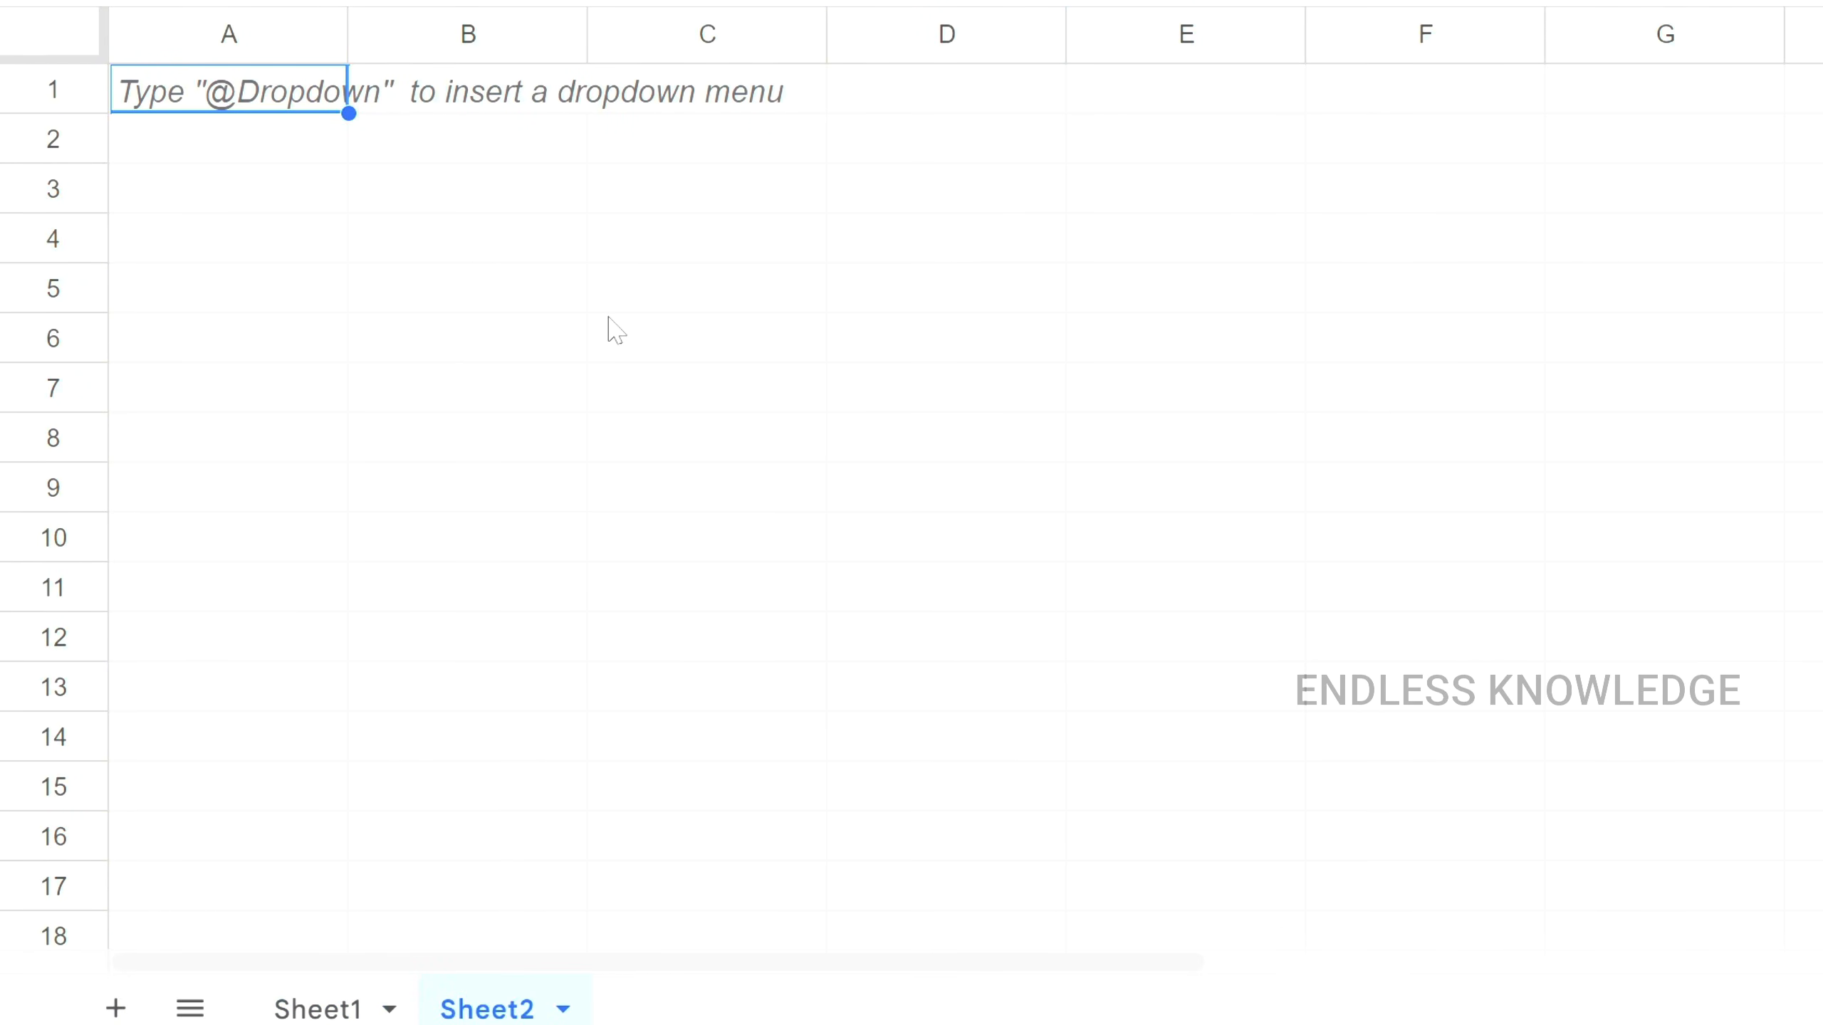
{"action": "key", "text": "ctrl+v"}
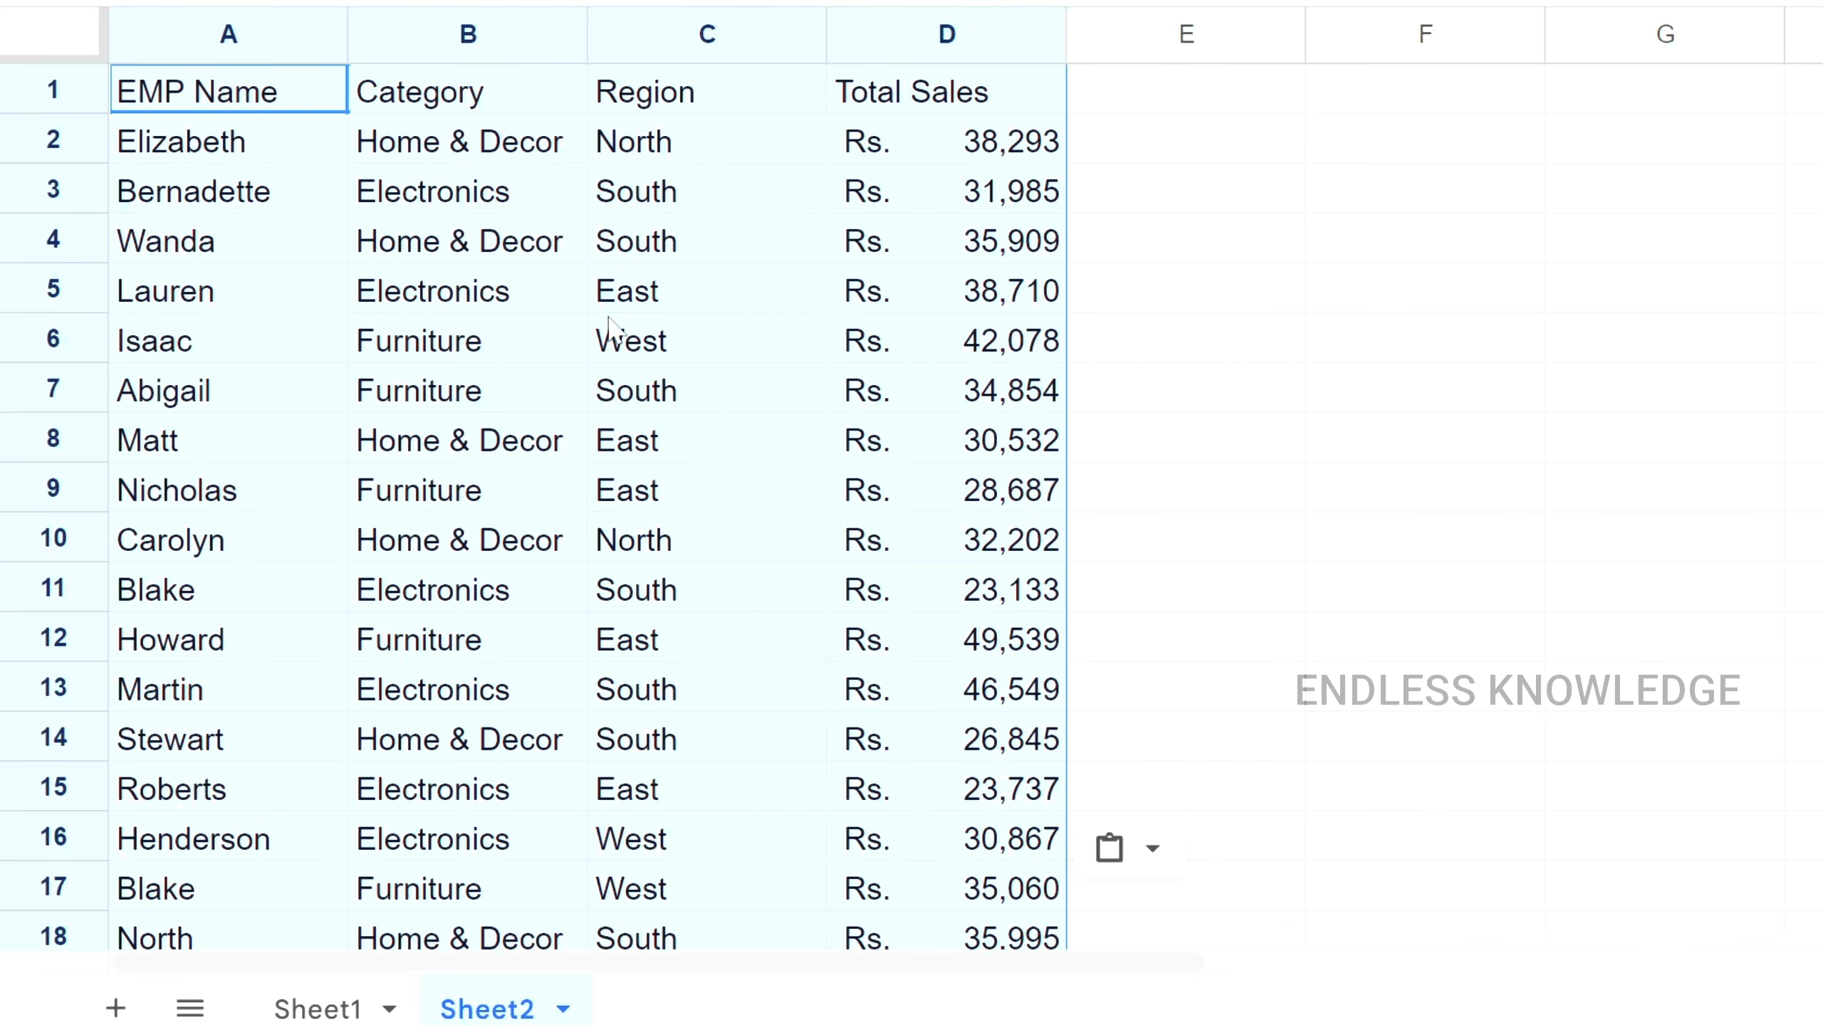
Step: Try to edit the pasted copy on Sheet2 by removing a character from cell C6, and undo the edit
{"action": "left_click", "coordinate": [492, 153]}
{"action": "left_click", "coordinate": [617, 300]}
{"action": "left_click", "coordinate": [631, 394]}
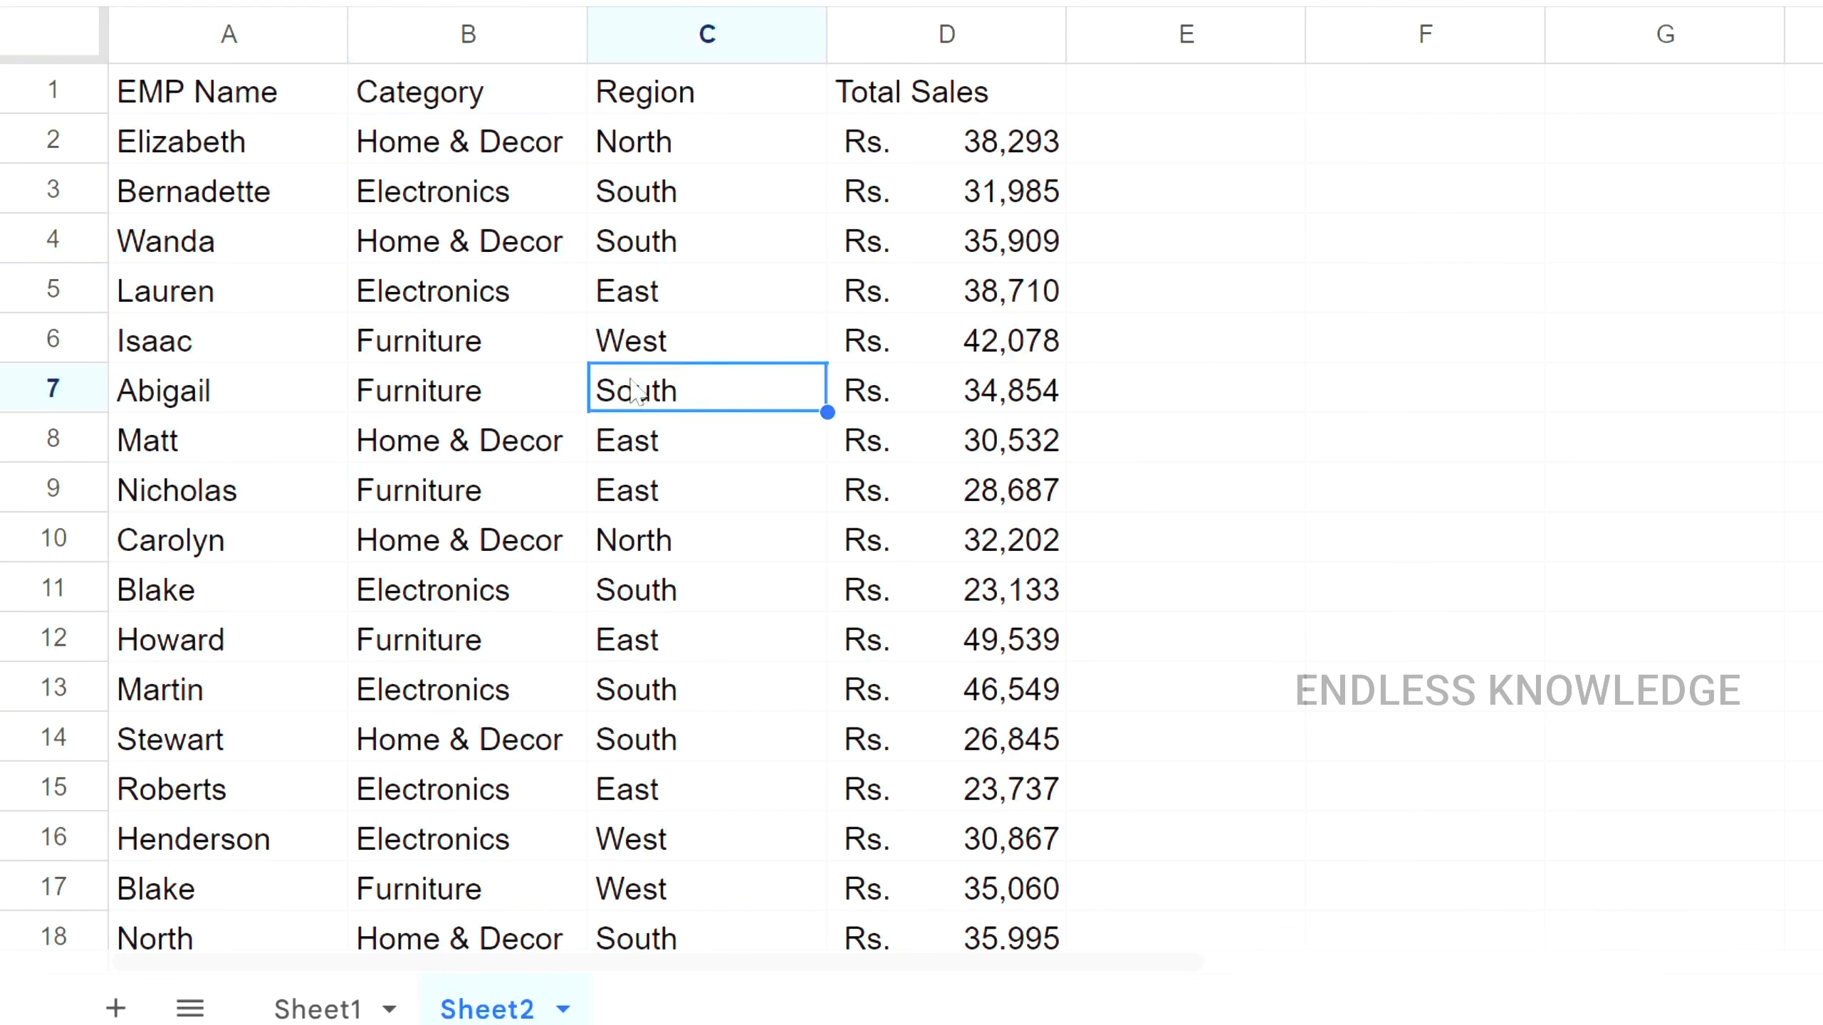
{"action": "left_click", "coordinate": [503, 293]}
{"action": "left_click", "coordinate": [435, 544]}
{"action": "double_click", "coordinate": [675, 339]}
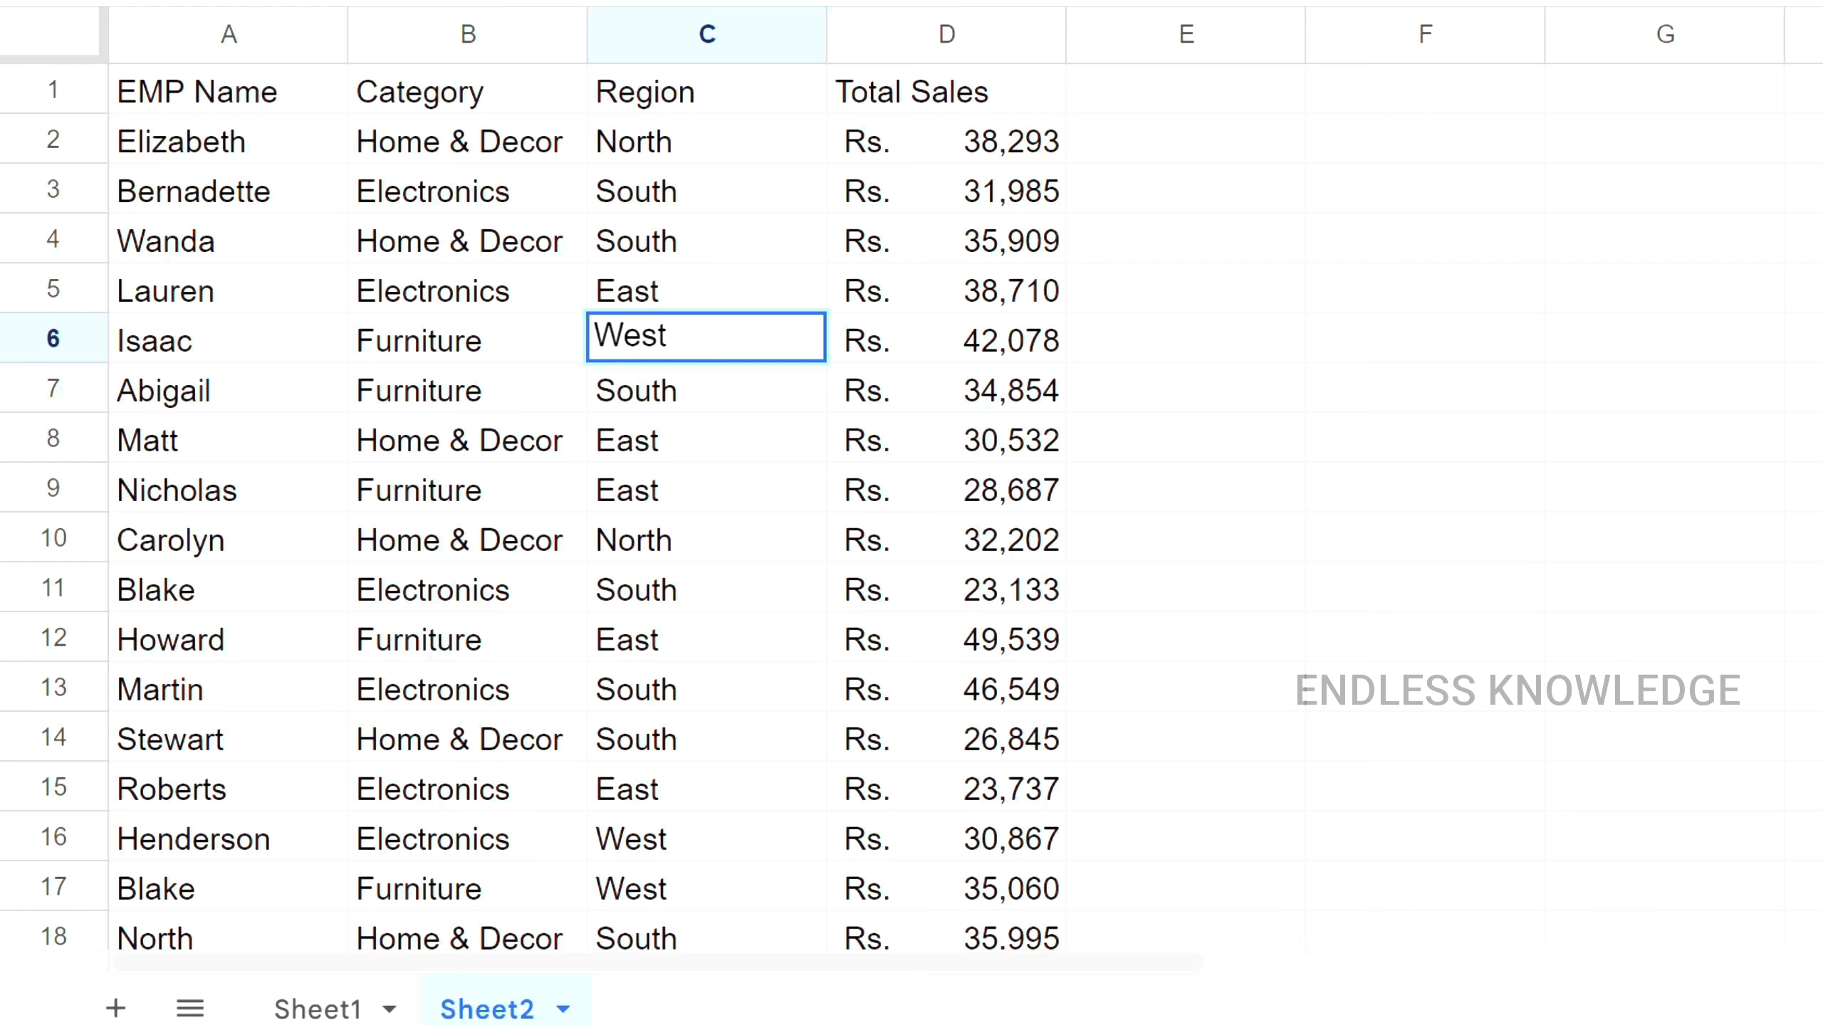
{"action": "key", "text": "BackSpace"}
{"action": "key", "text": "Return"}
{"action": "left_click", "coordinate": [689, 346]}
{"action": "key", "text": "ctrl+z"}
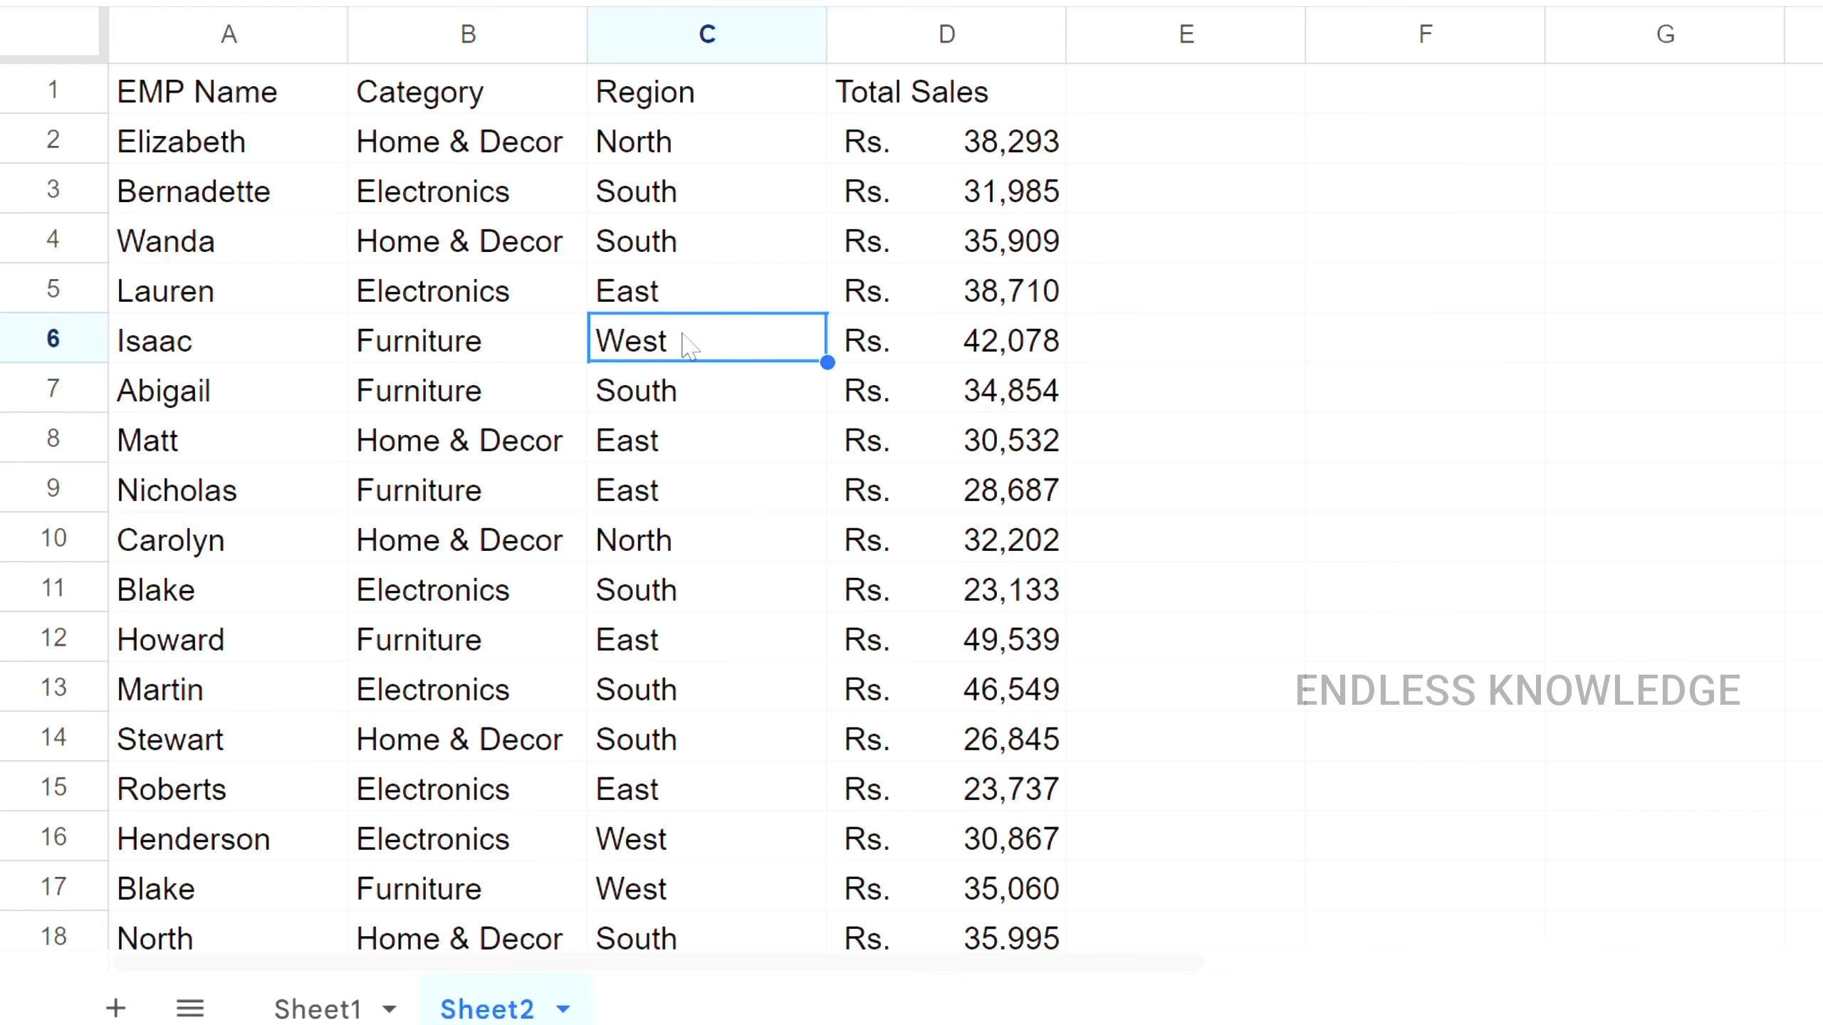
{"action": "left_click", "coordinate": [700, 395]}
Step: Try to delete the IMPORTRANGE formula from cell A1 of Sheet1 and undo the deletion
{"action": "left_click", "coordinate": [319, 1006]}
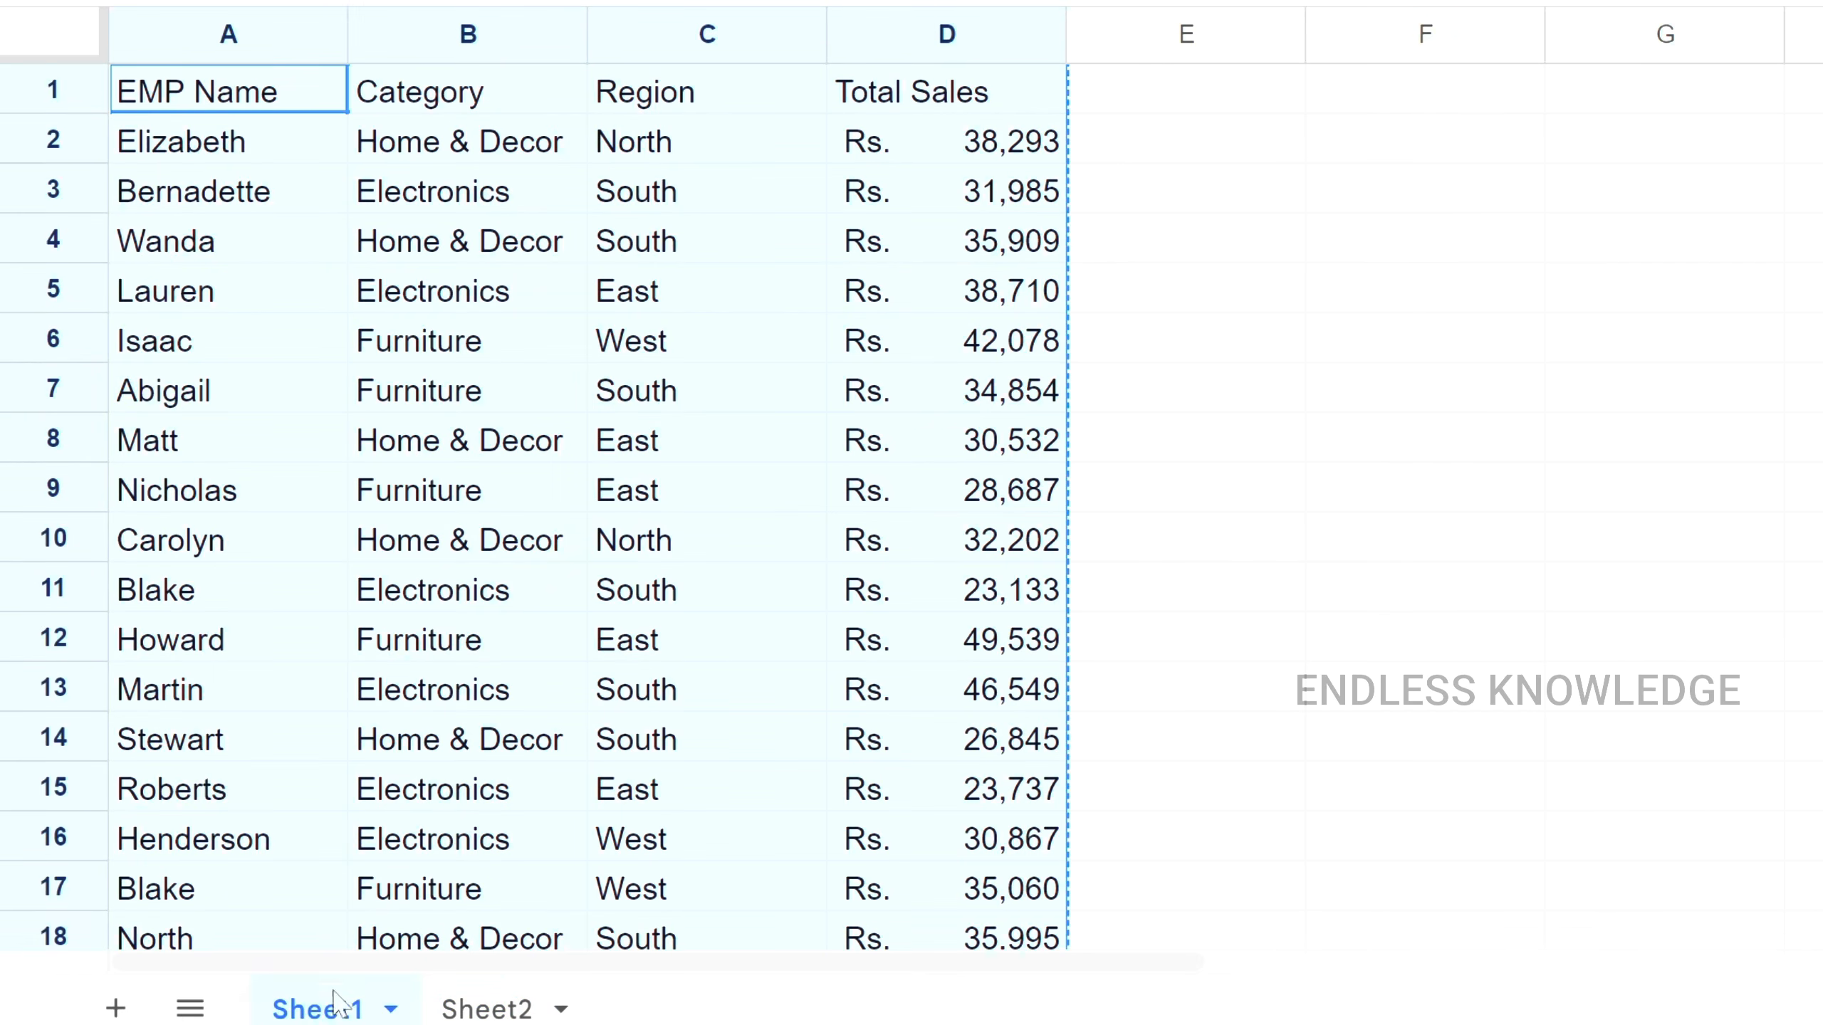
{"action": "left_click", "coordinate": [621, 309]}
{"action": "left_click", "coordinate": [266, 93]}
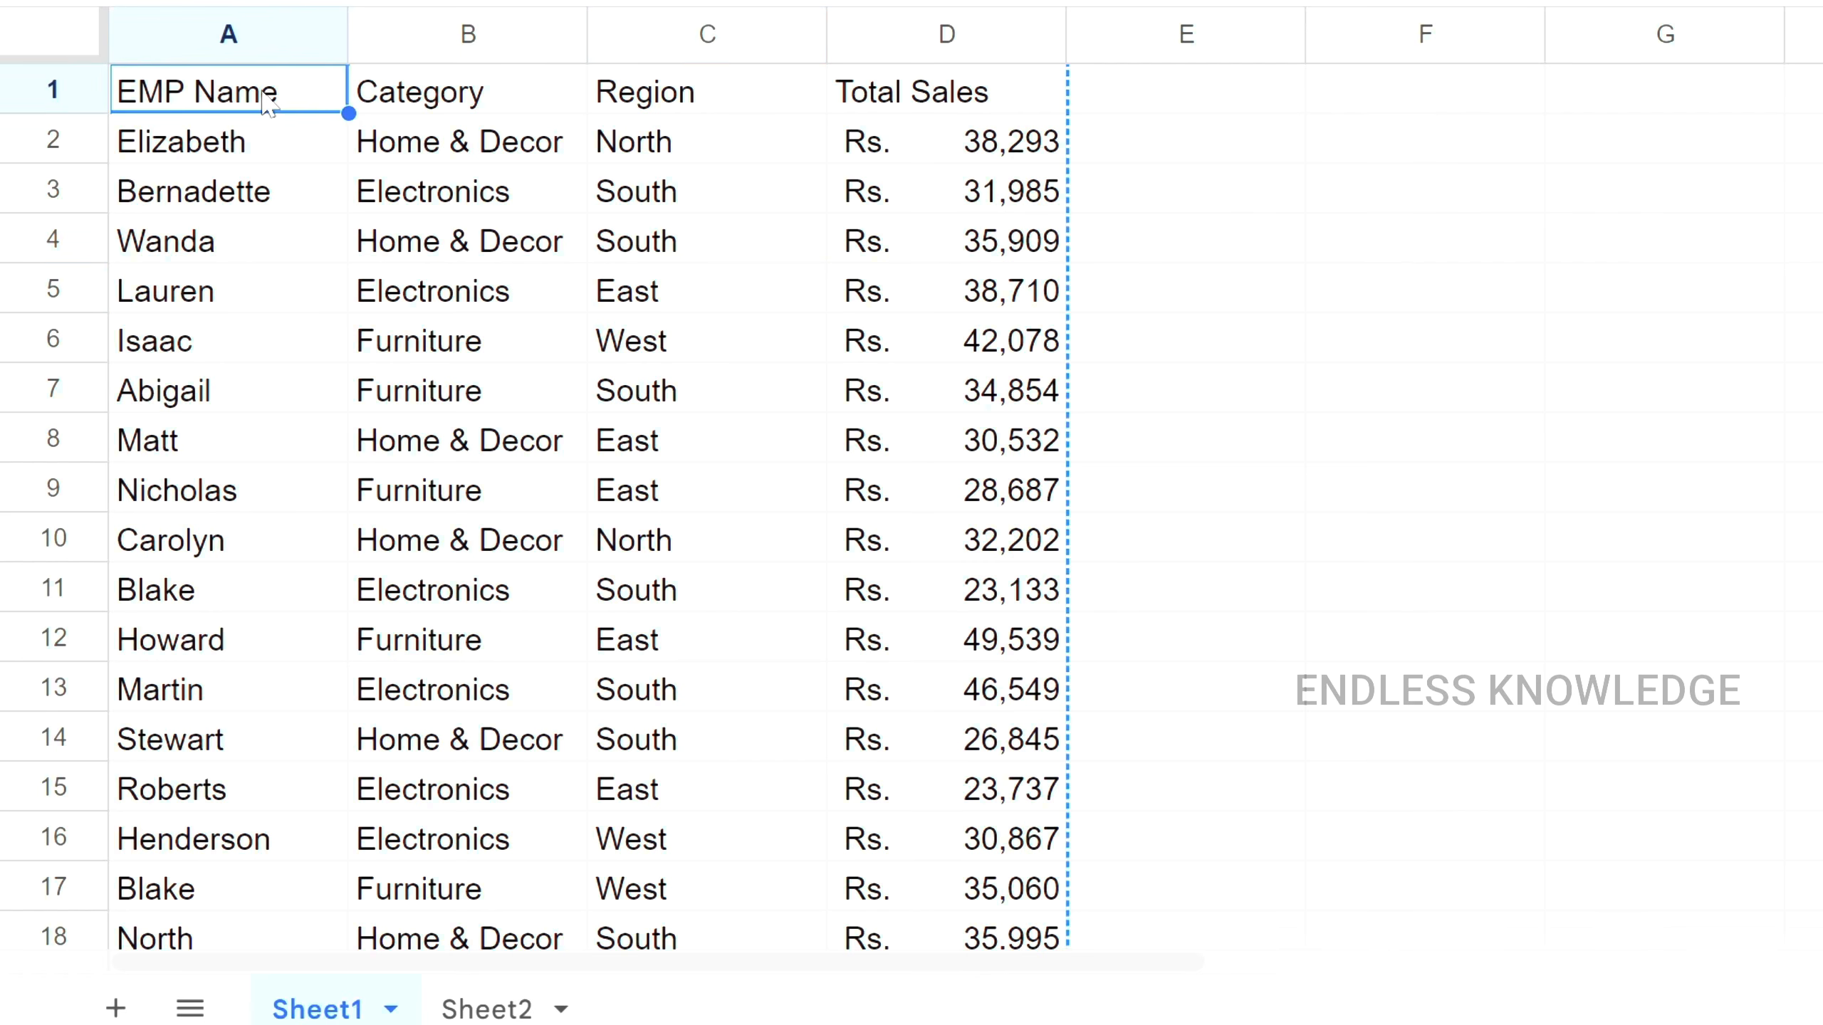
{"action": "key", "text": "Delete"}
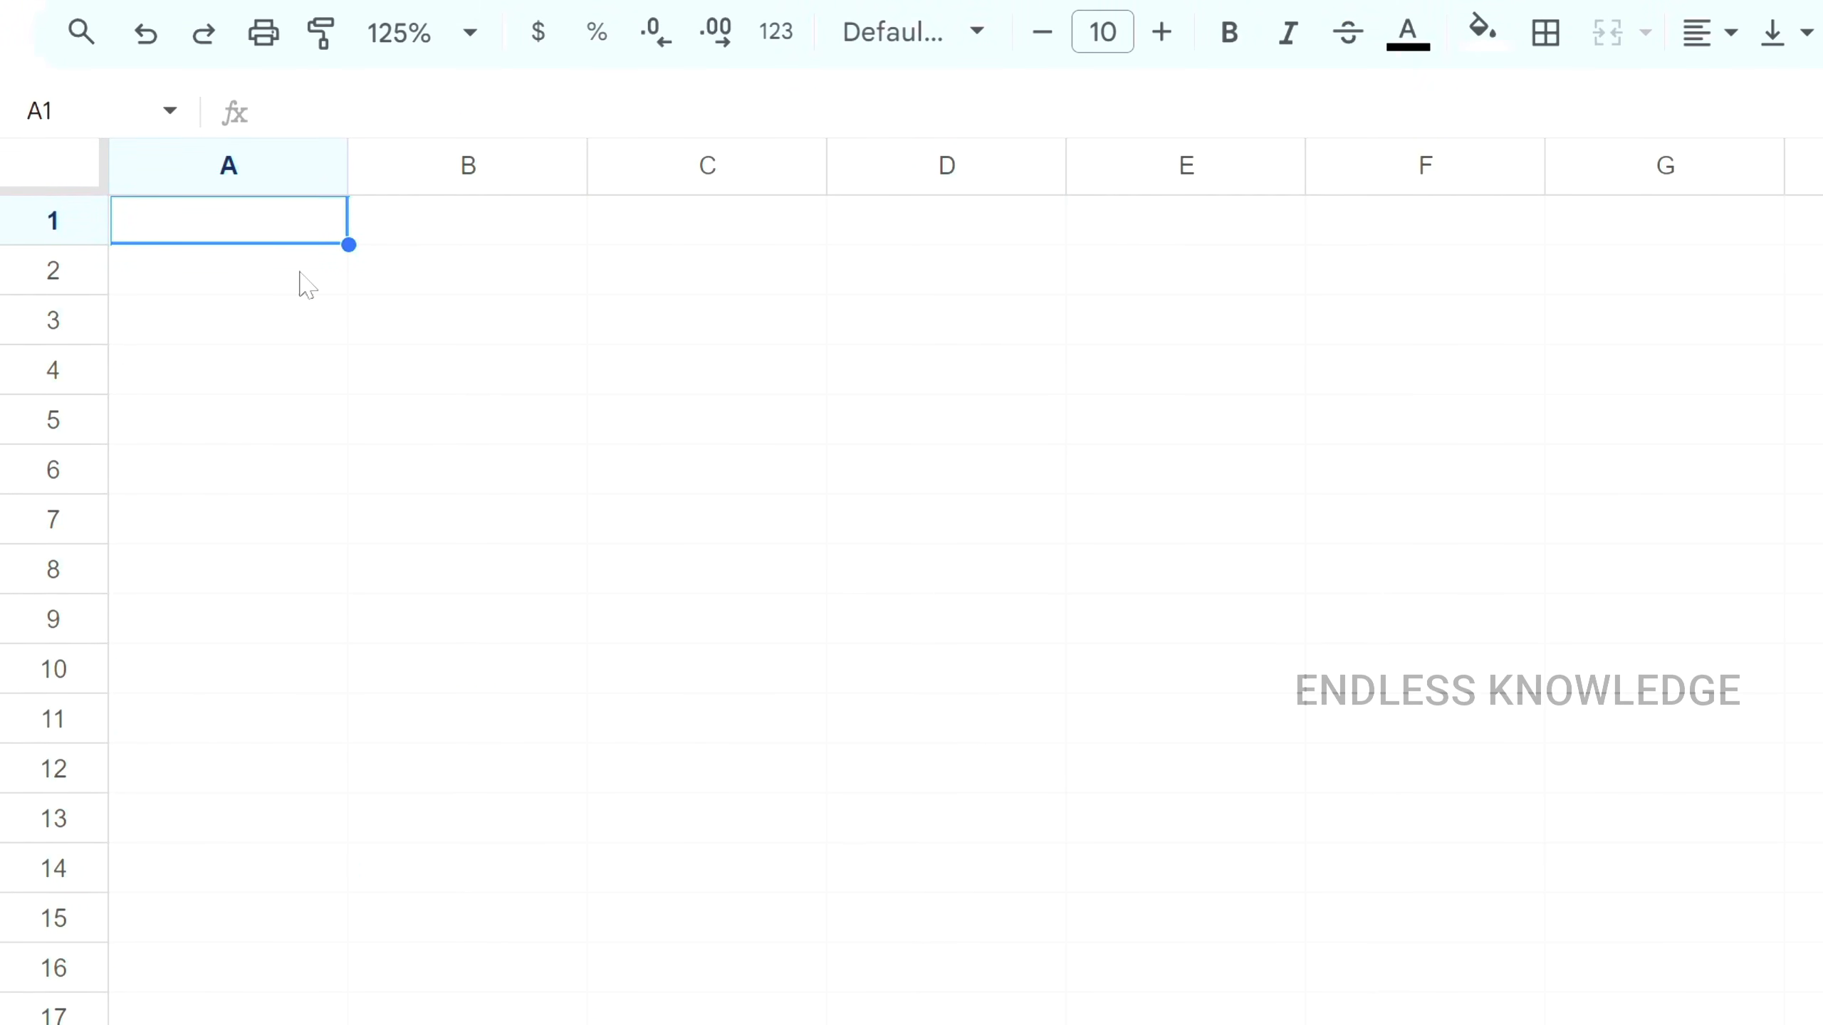
{"action": "key", "text": "ctrl+z"}
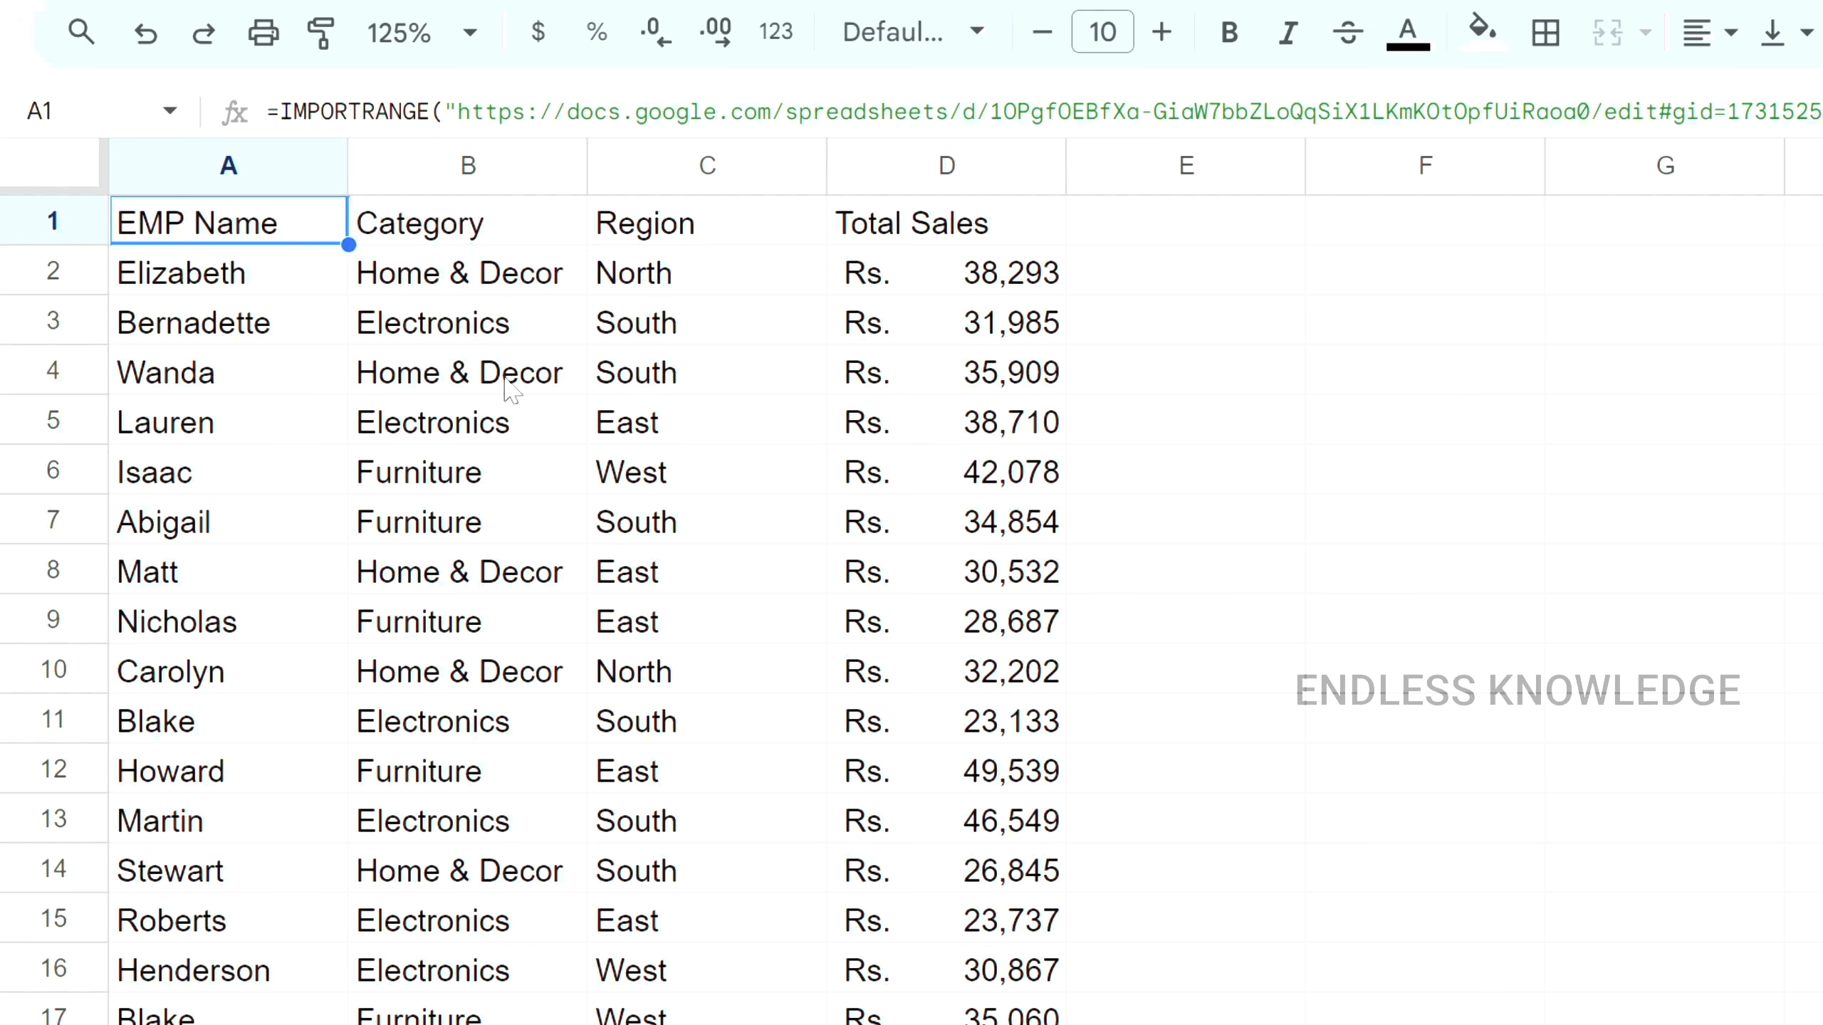
Step: Compare the imported table on Sheet1 with the source data in the 7 Ways to Sort spreadsheet
{"action": "left_click", "coordinate": [610, 521]}
{"action": "left_click", "coordinate": [428, 291]}
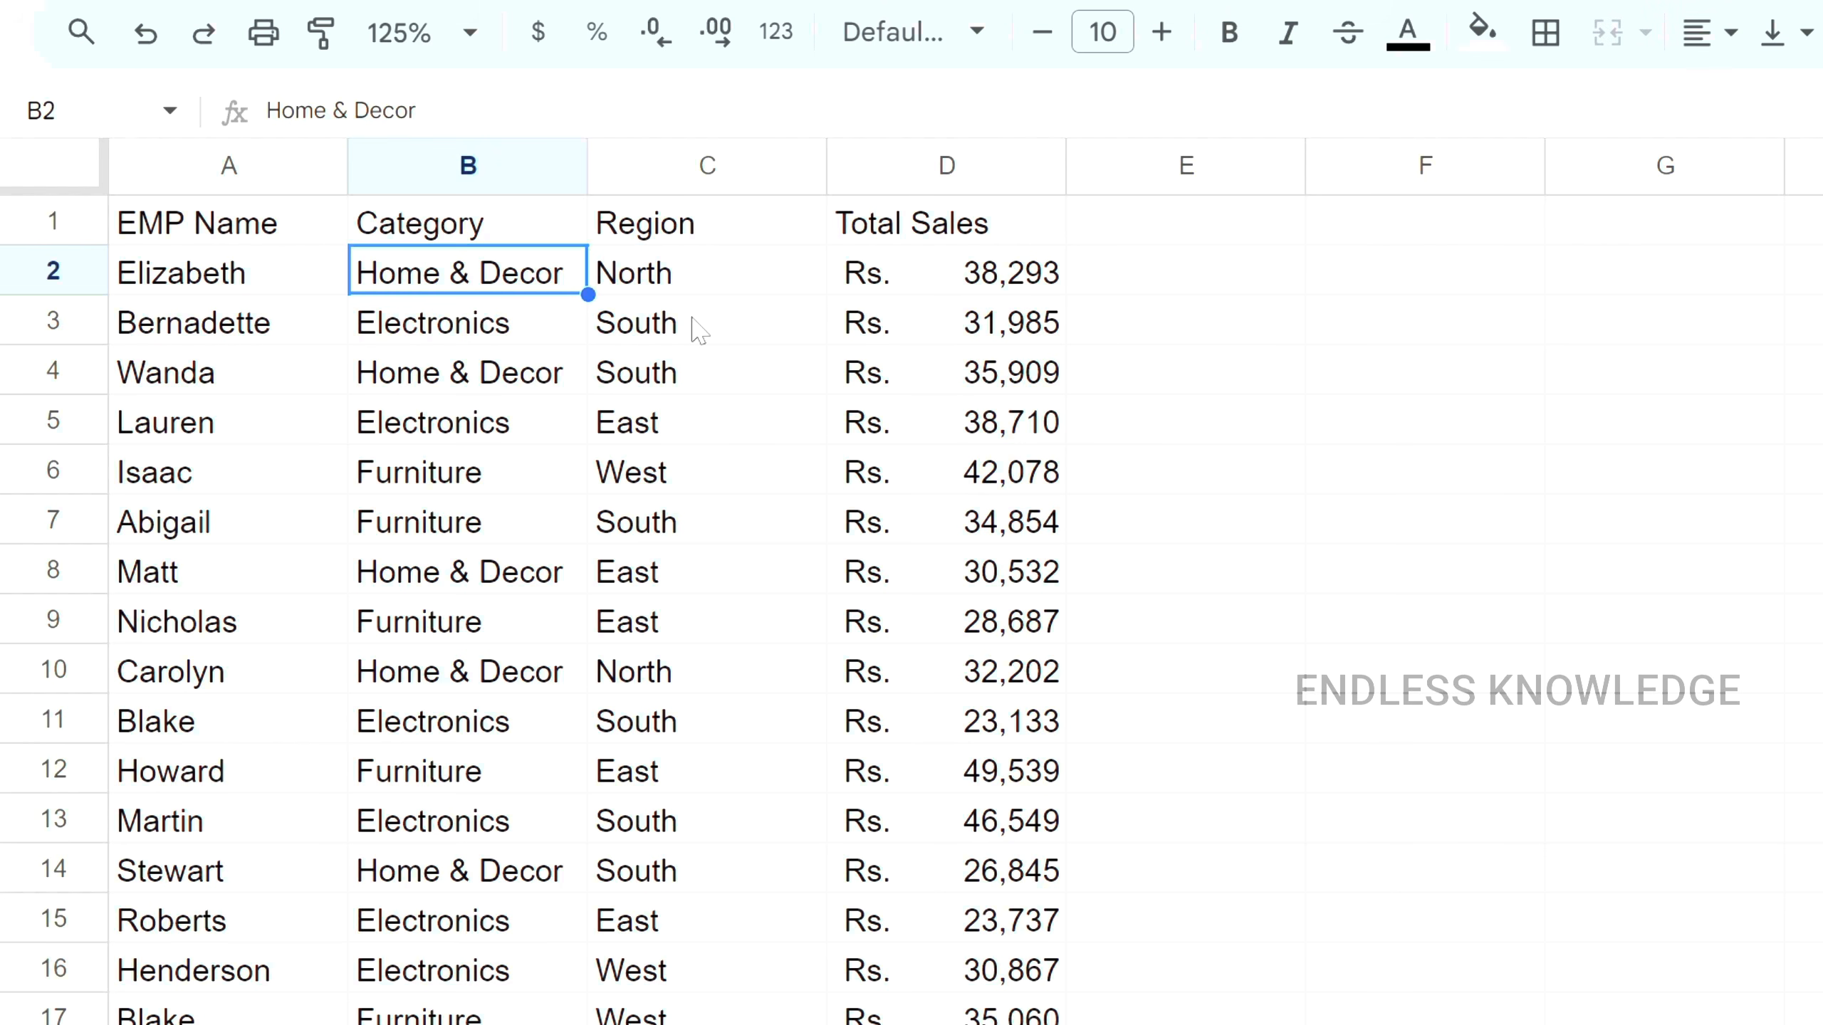
{"action": "left_click", "coordinate": [208, 943]}
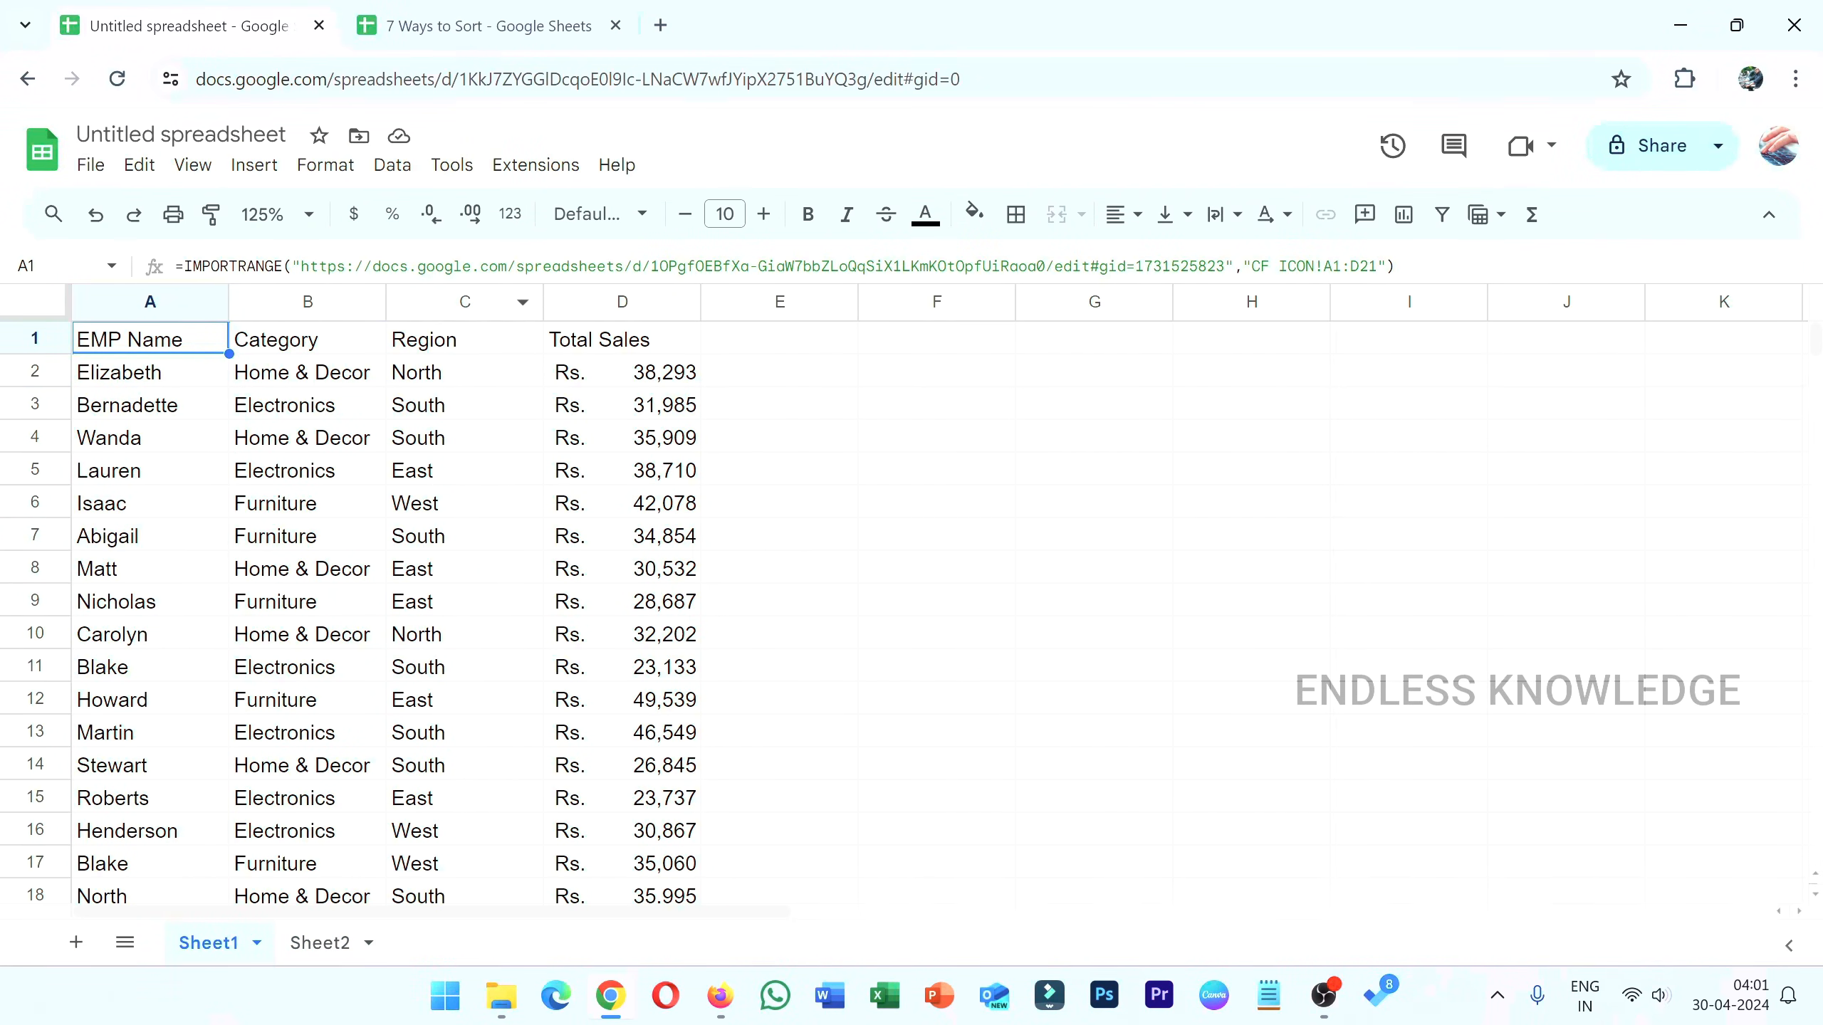
{"action": "left_click", "coordinate": [483, 25]}
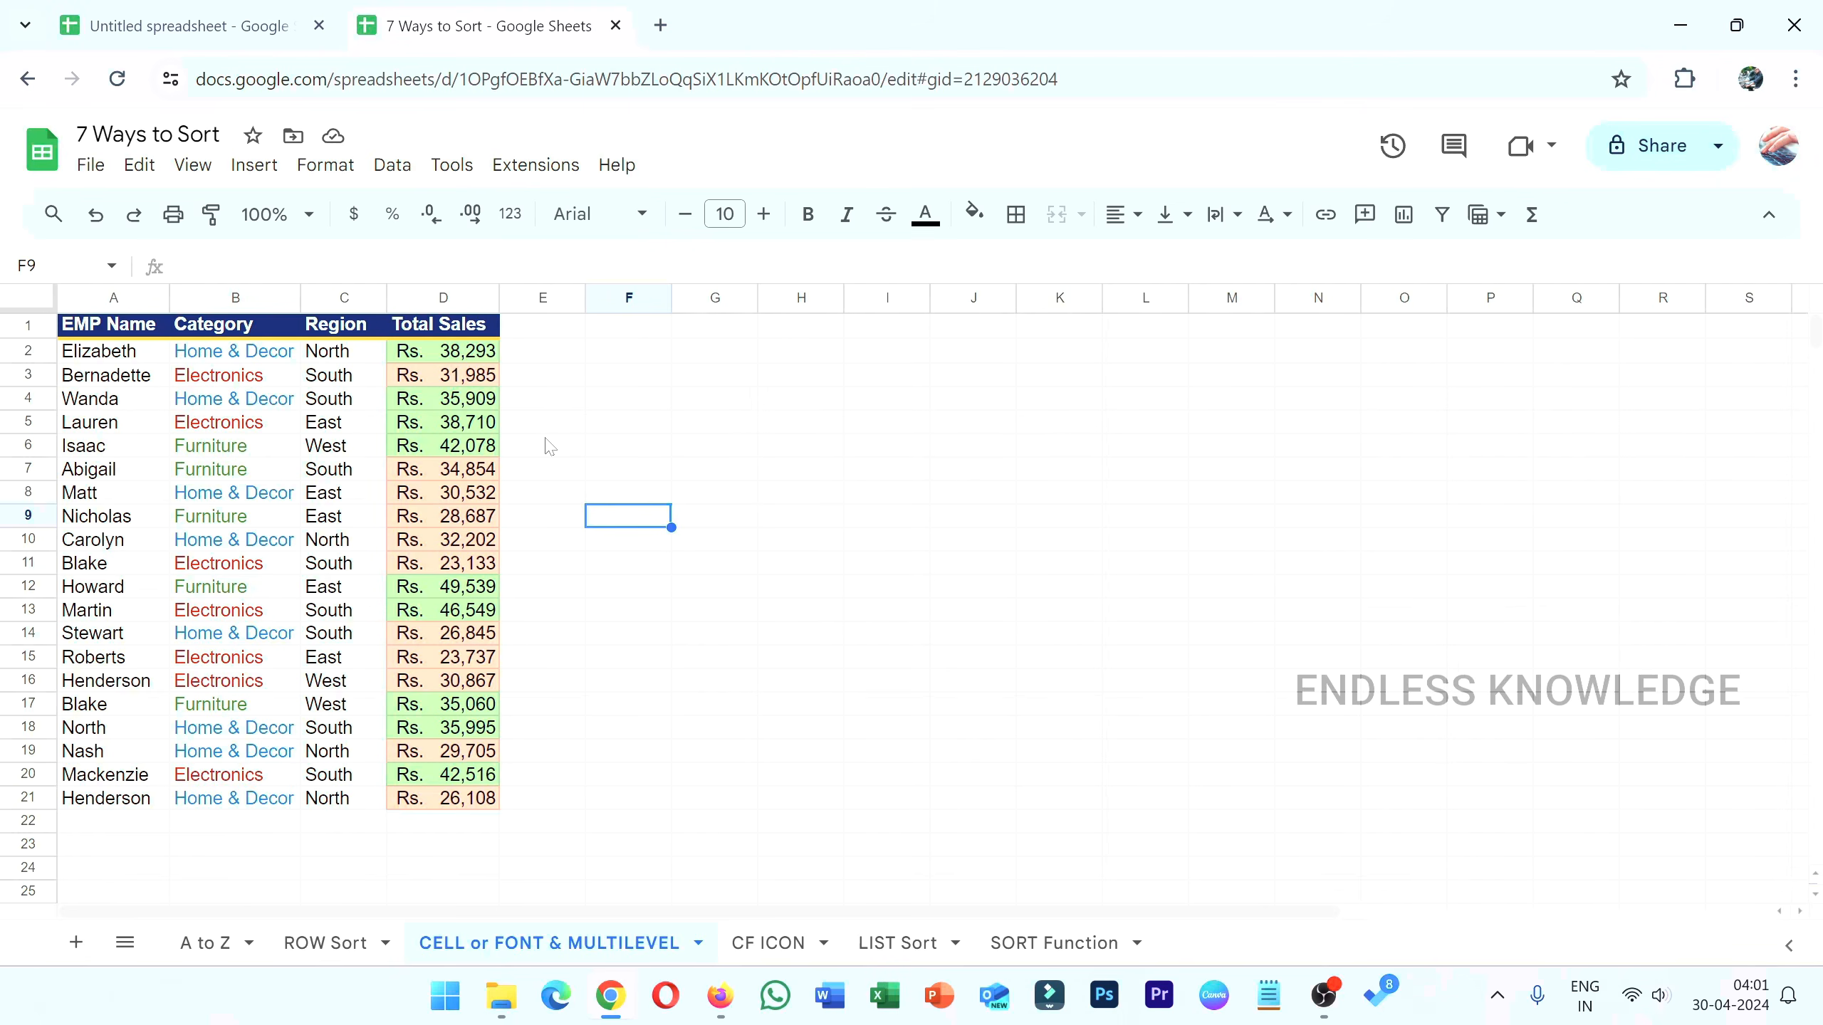
{"action": "left_click", "coordinate": [281, 28]}
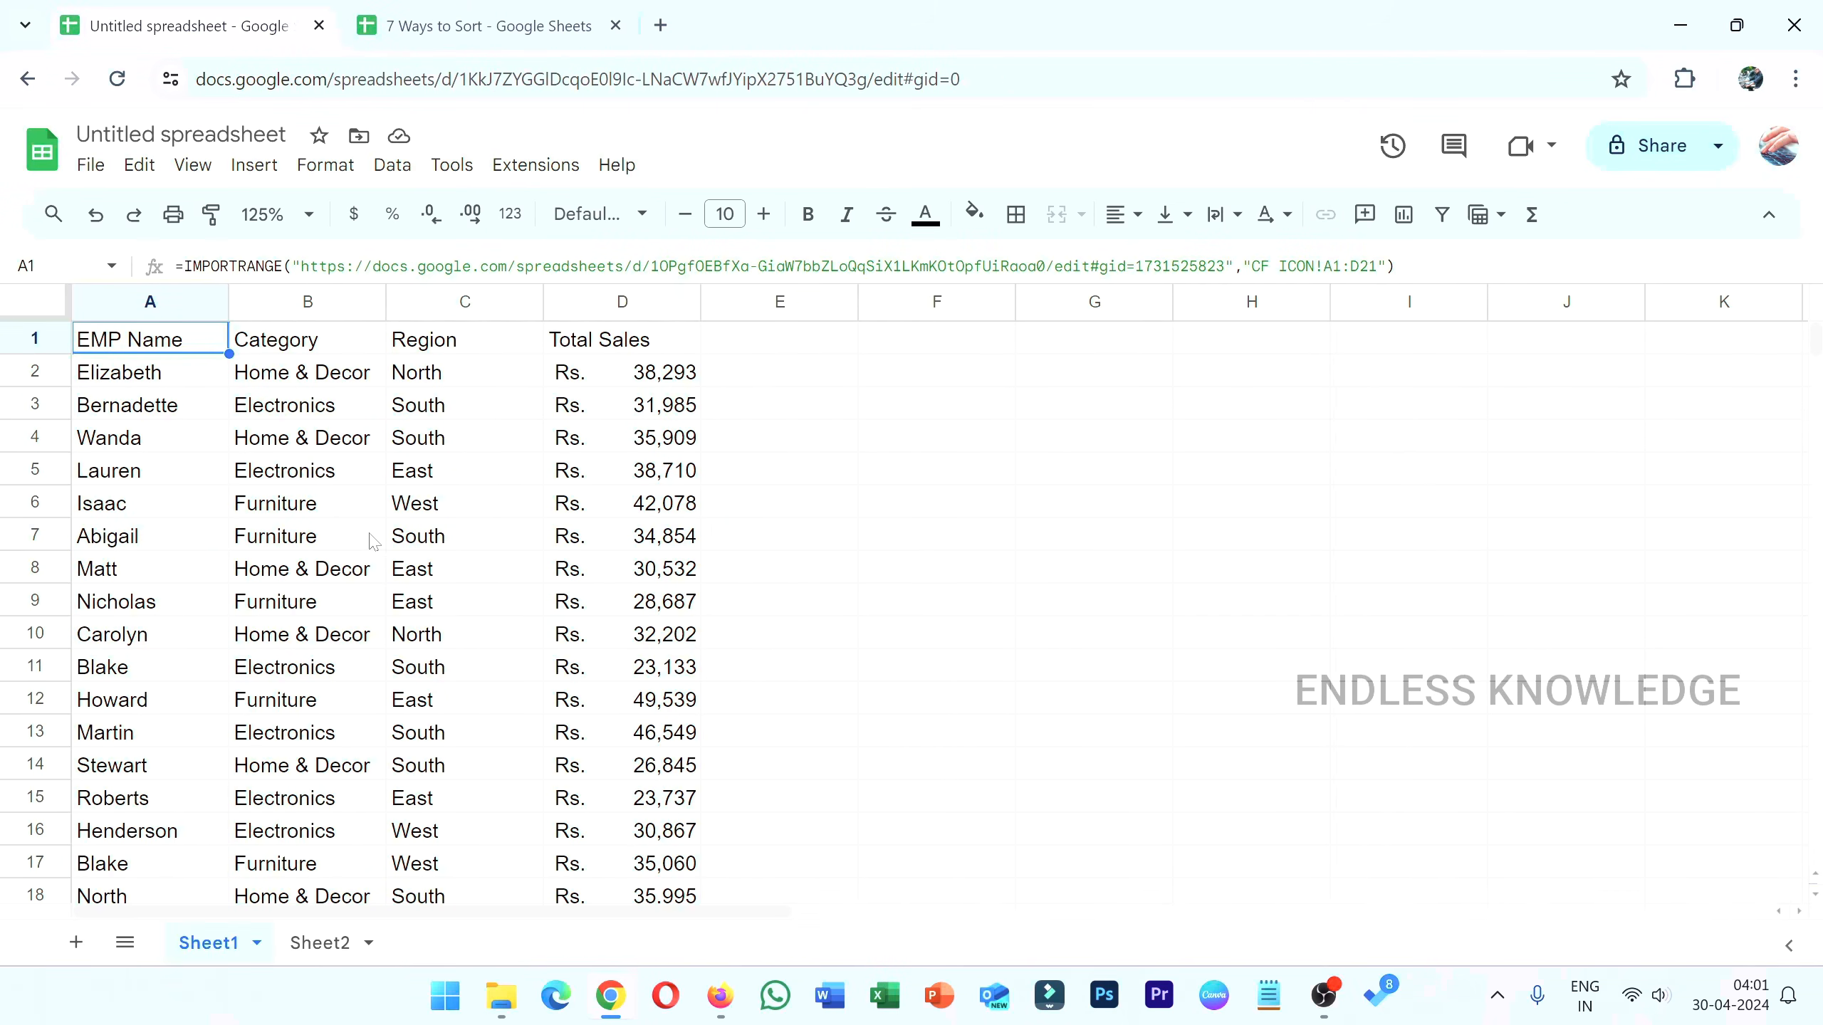